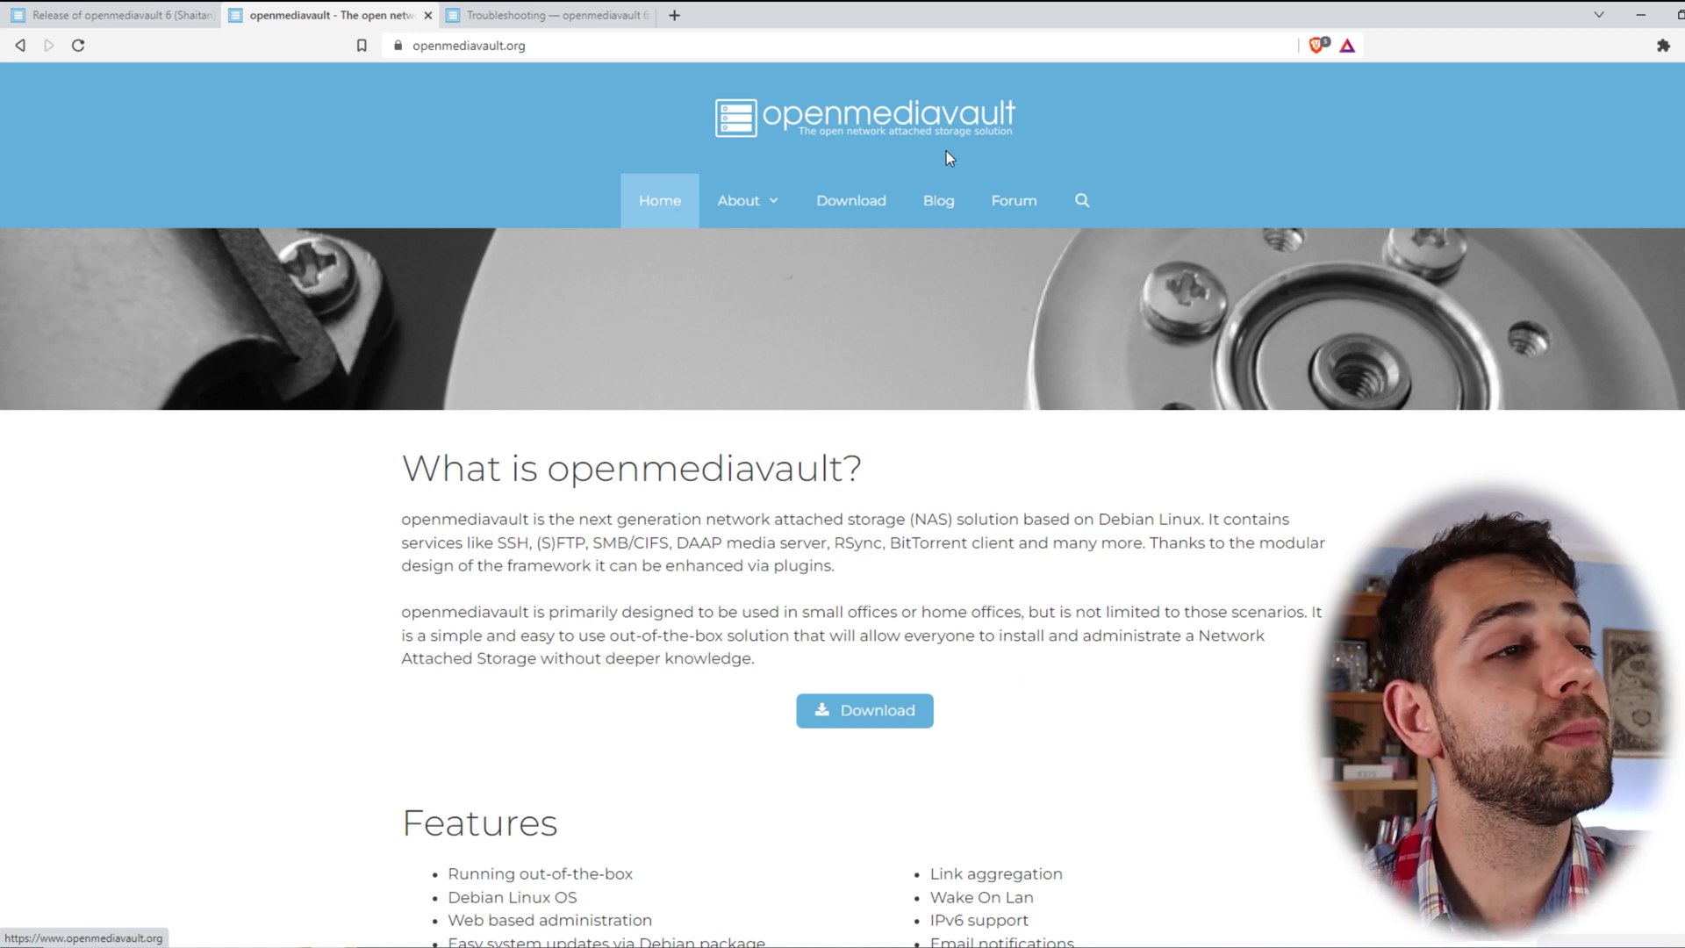
- From the Download page, trigger the stable 6.0.24 amd64 ISO on SourceForge and check its version
click(855, 200)
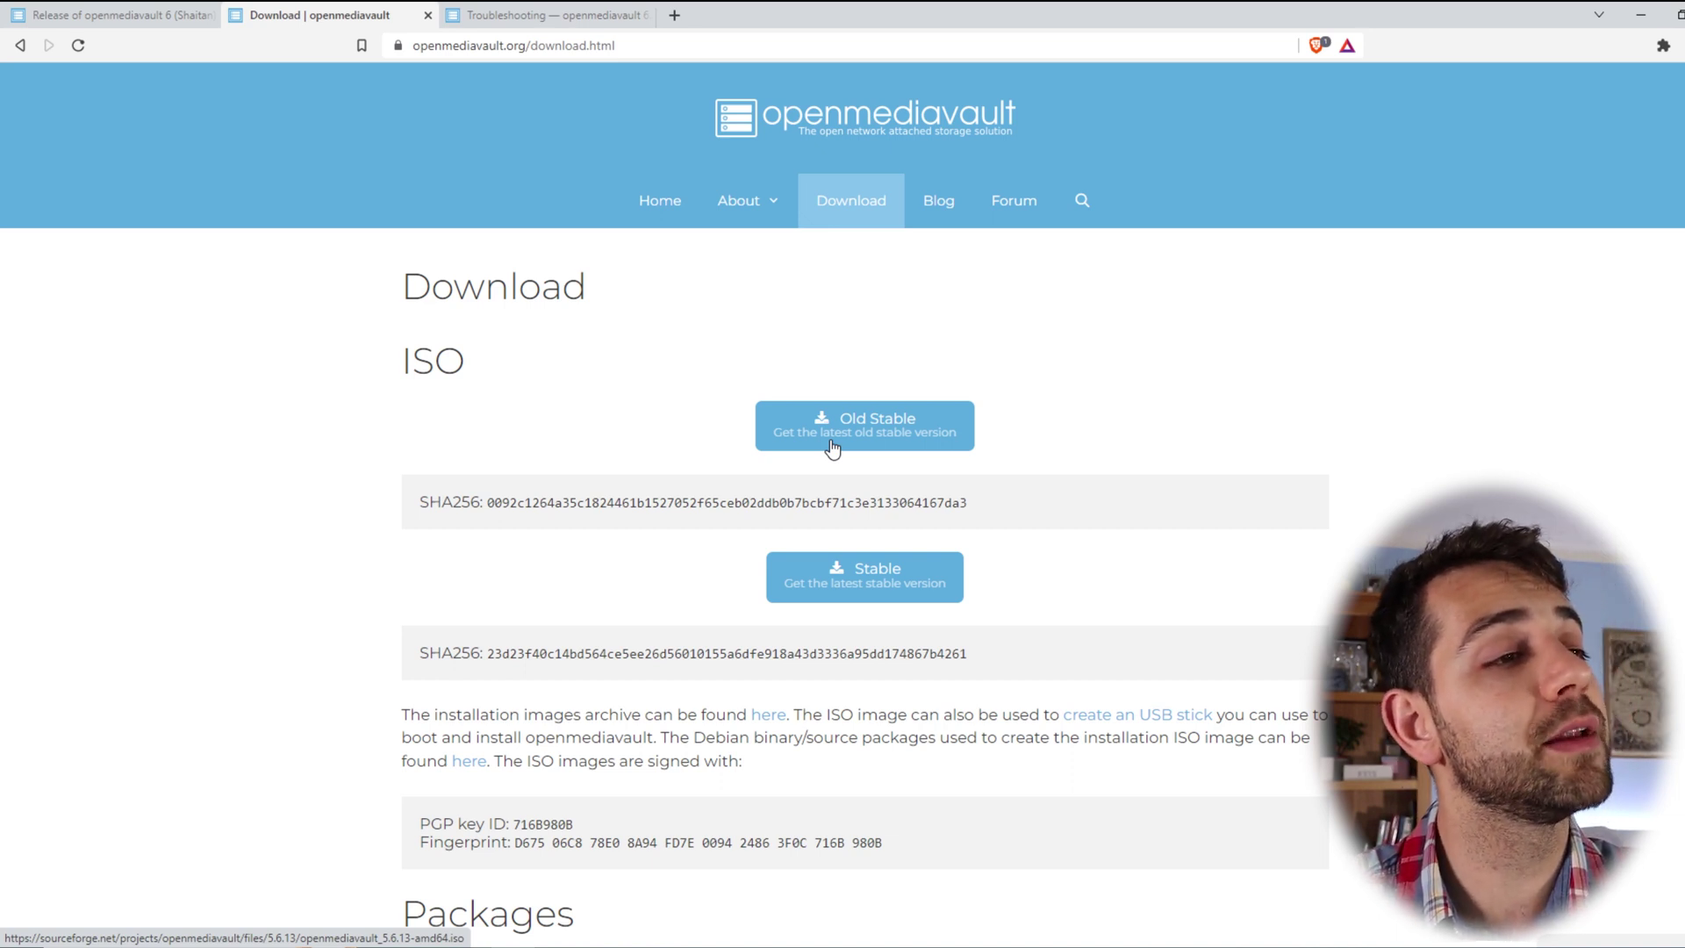
click(879, 576)
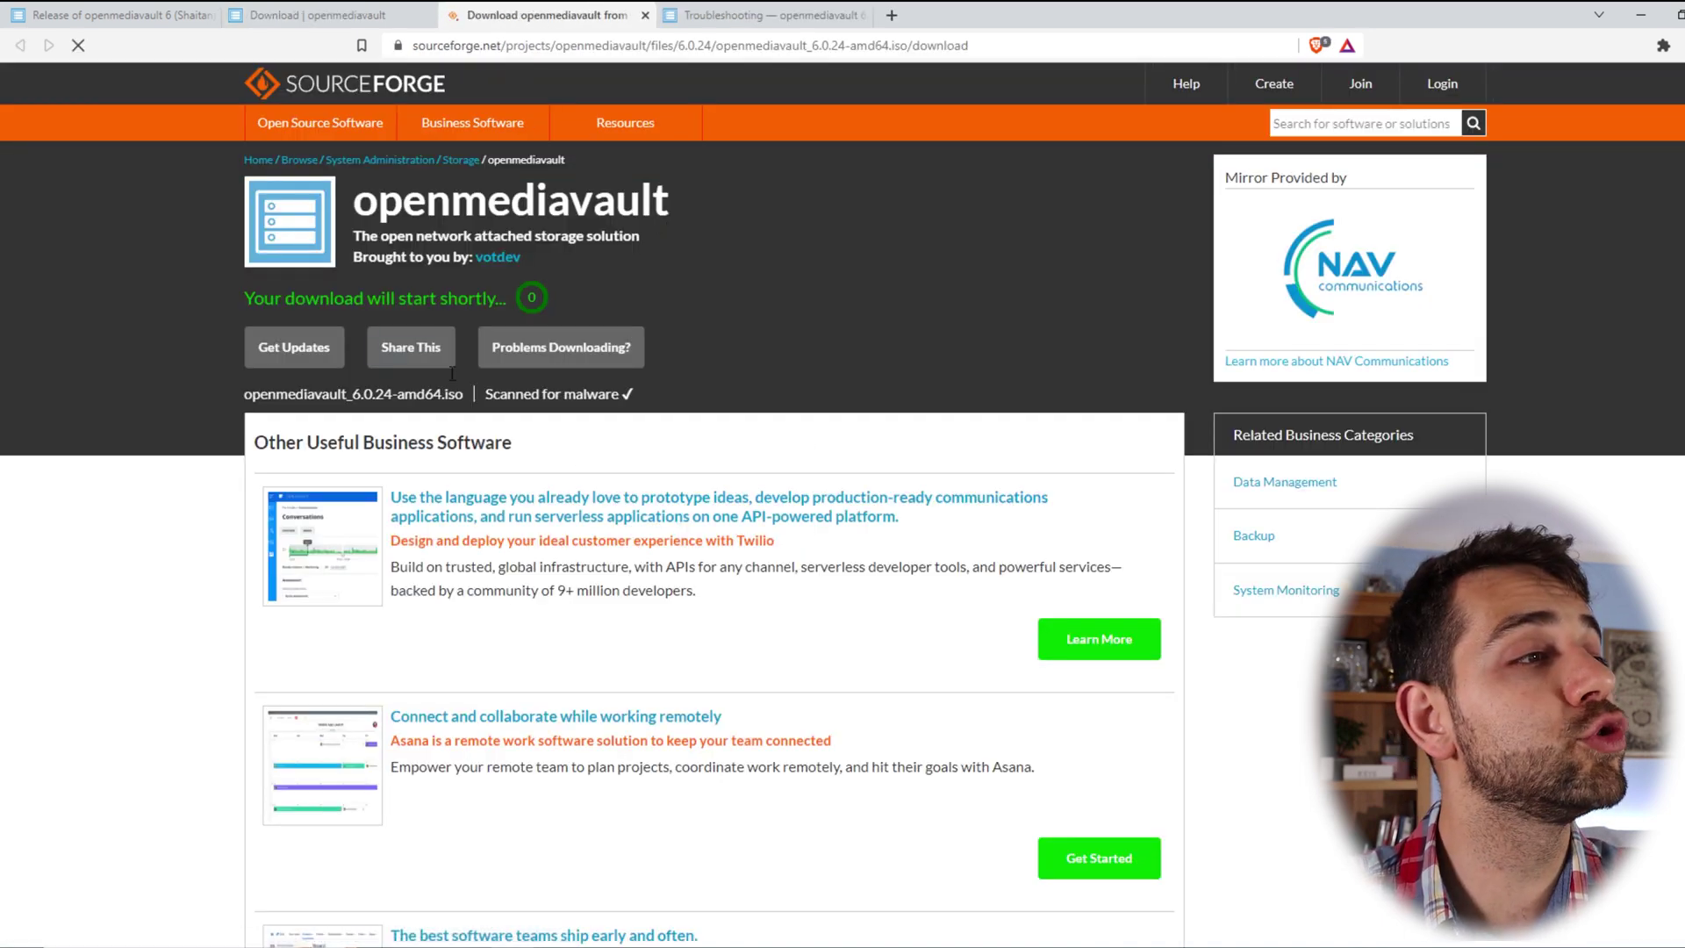
drag(314, 394, 416, 395)
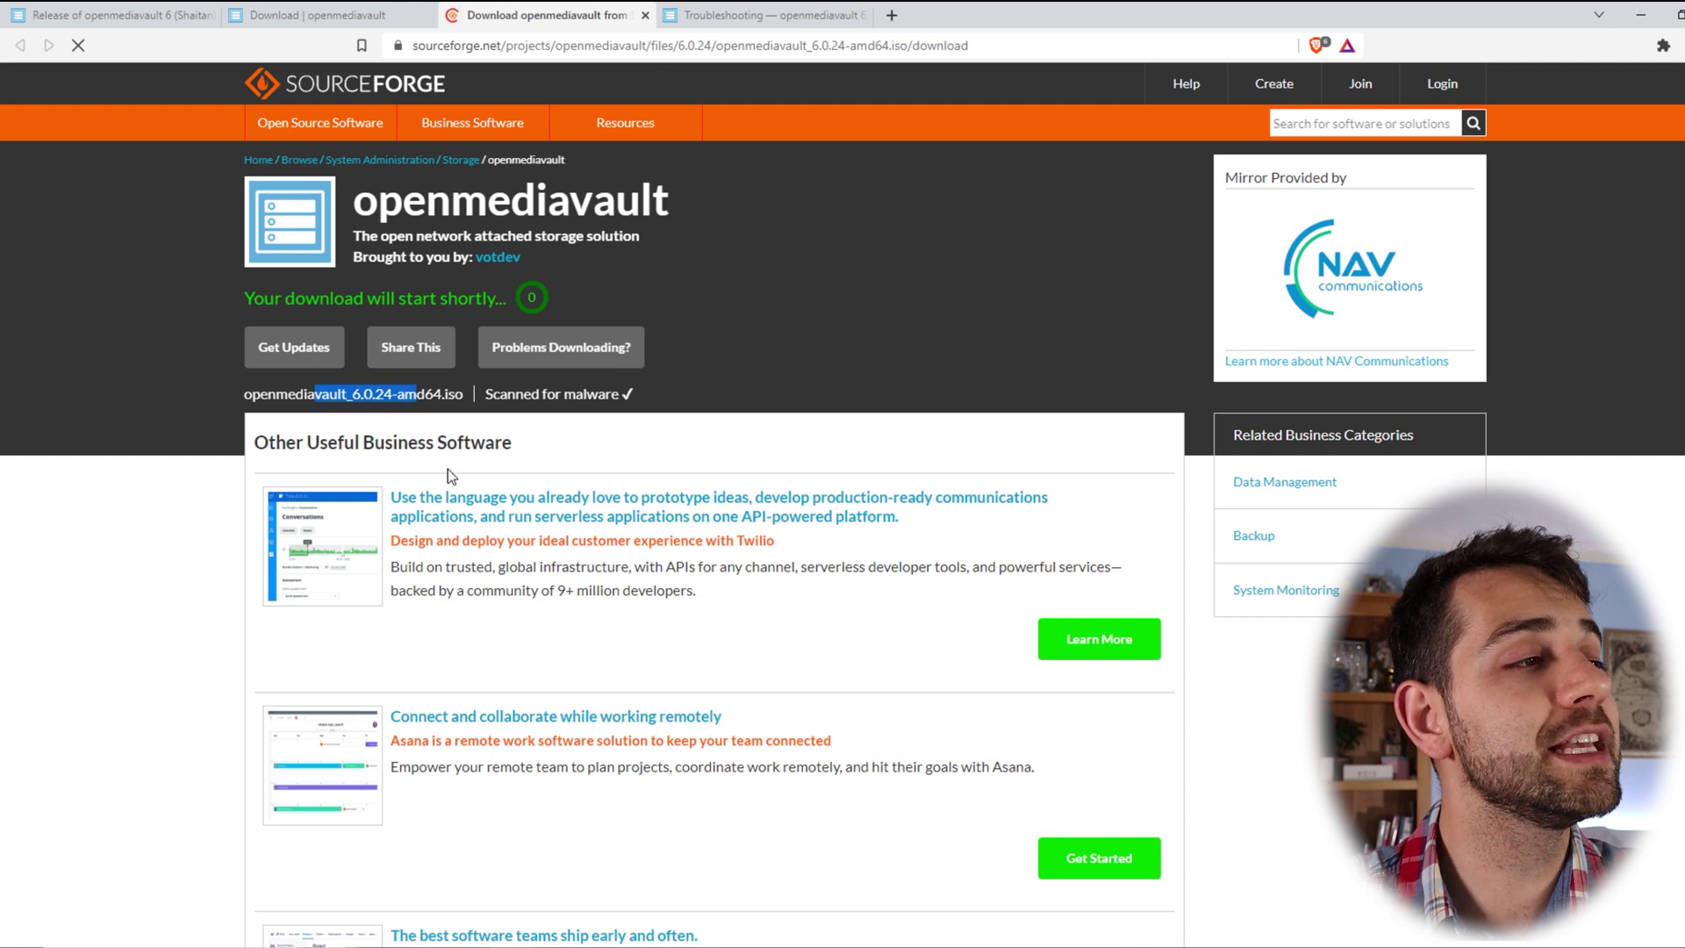
scroll(450, 474, down, 15)
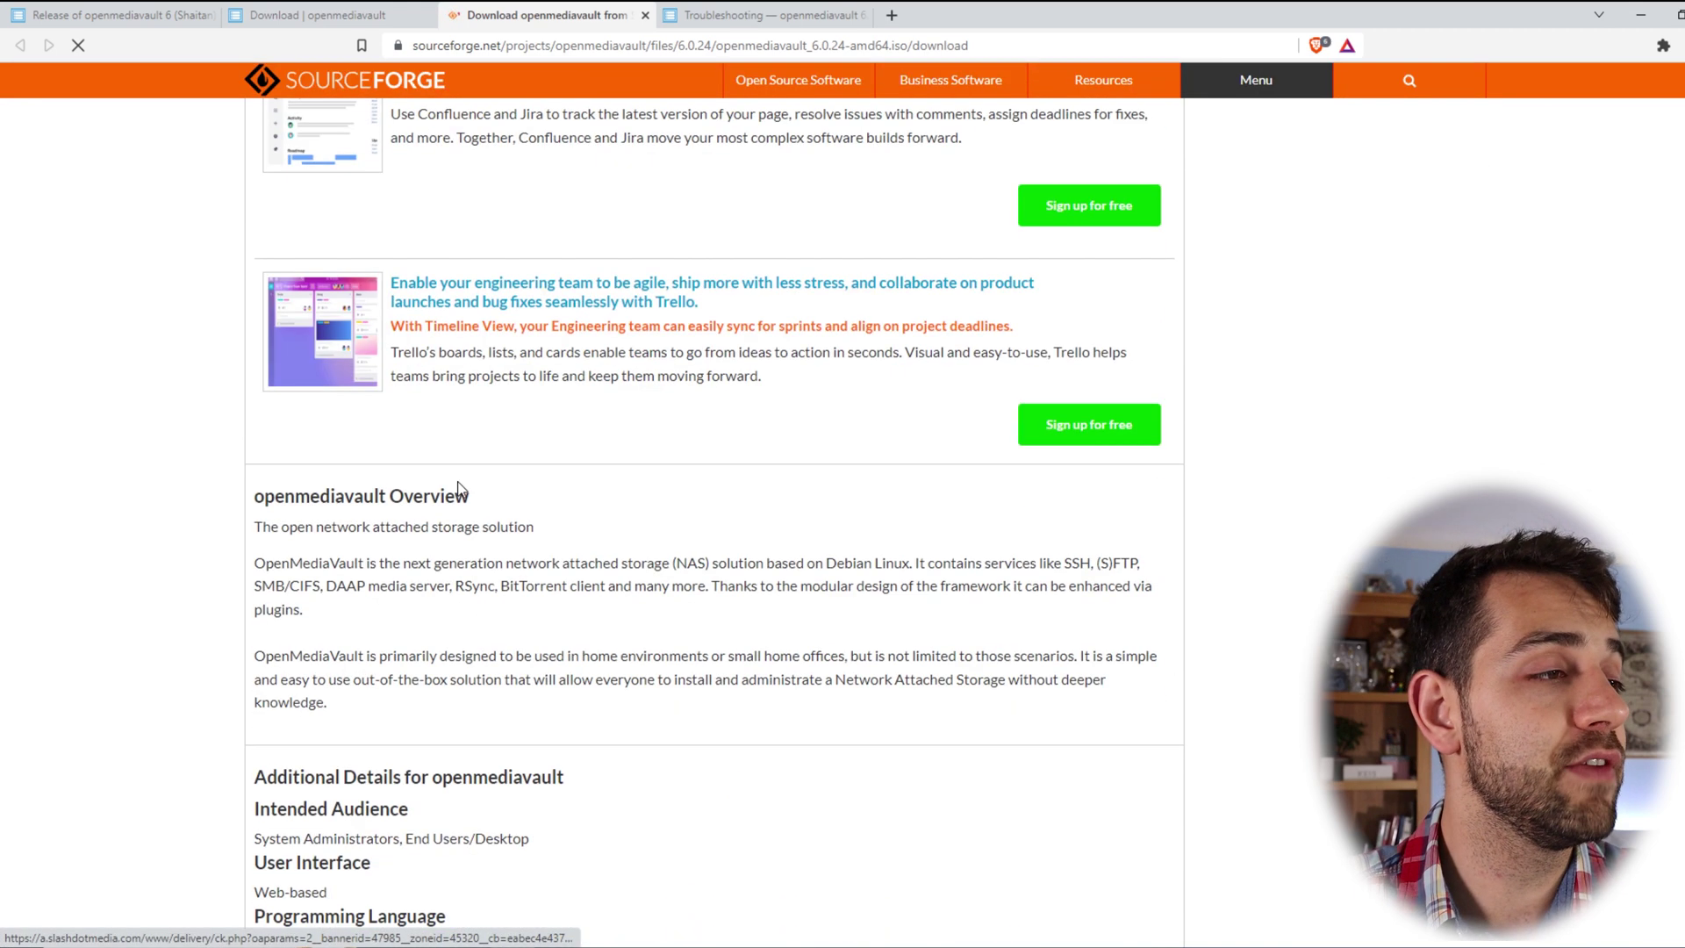
drag(275, 759, 308, 752)
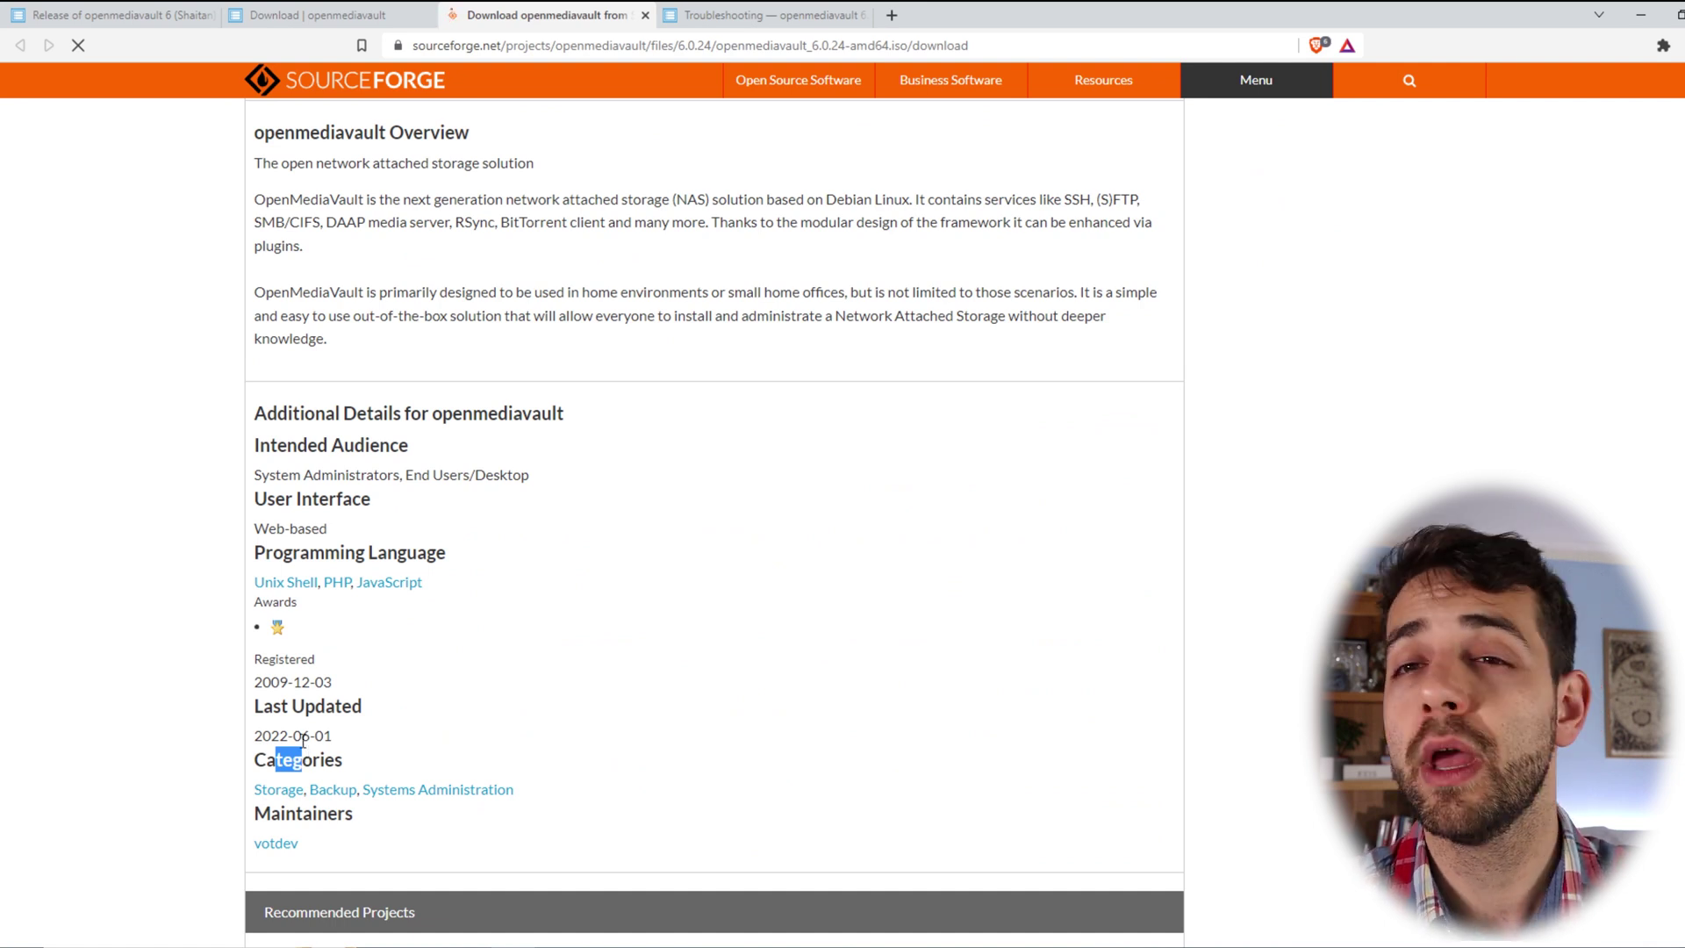
scroll(508, 704, down, 1)
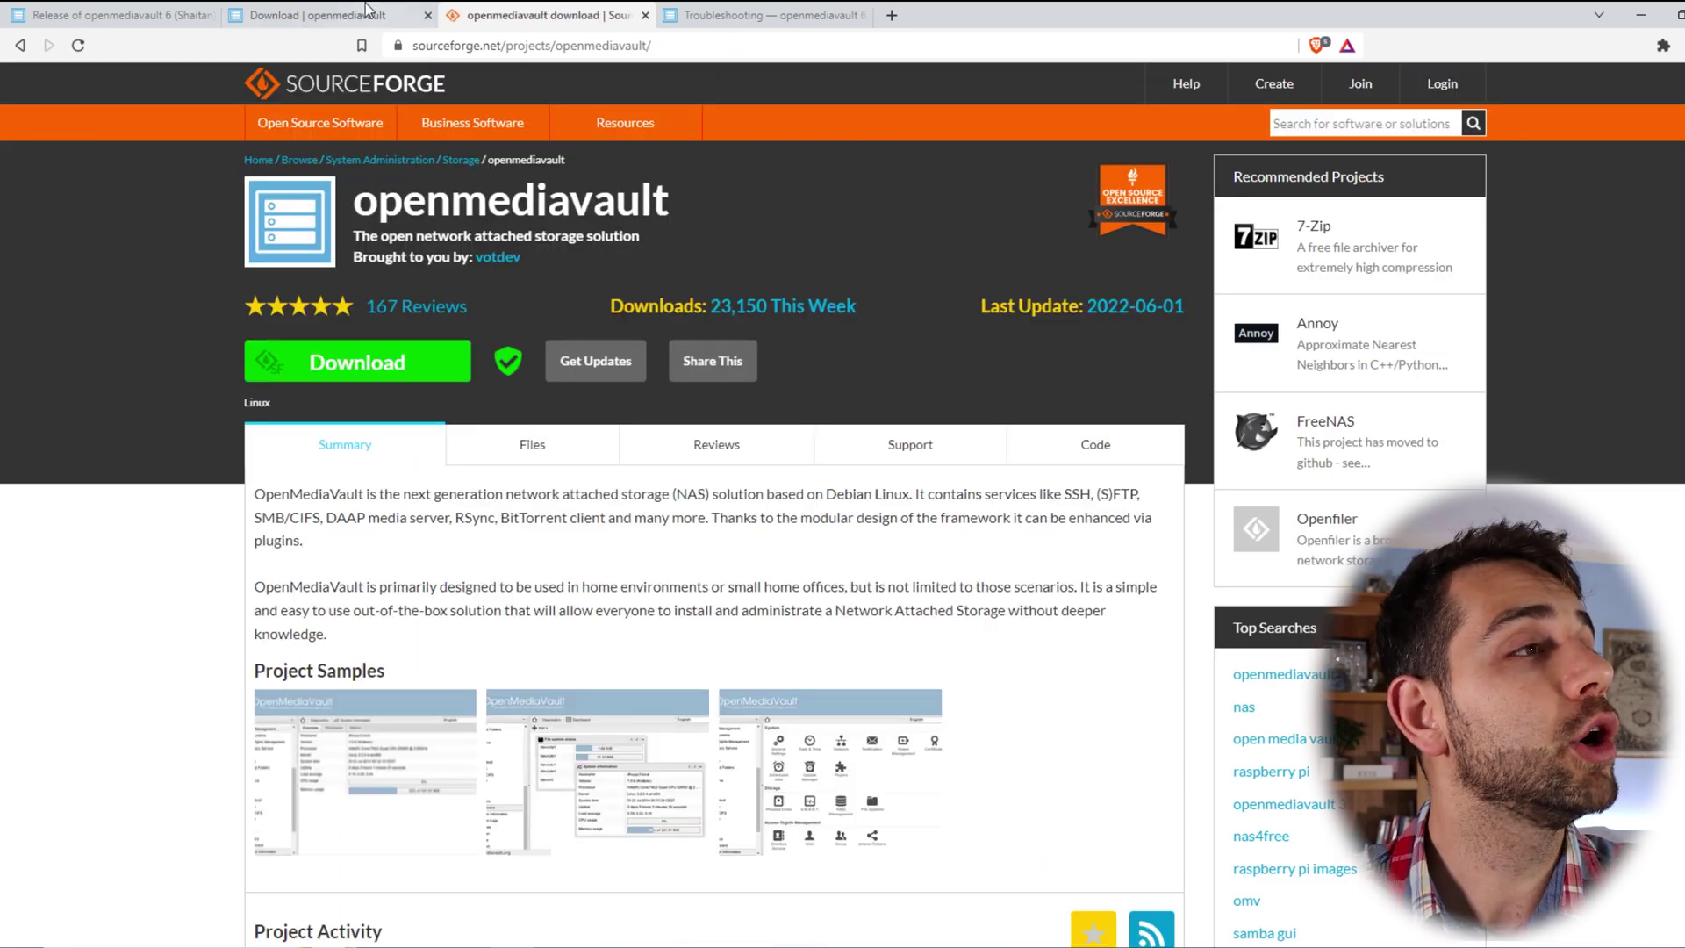
- Close the SourceForge tab and scroll through the openmediavault Download page
click(645, 16)
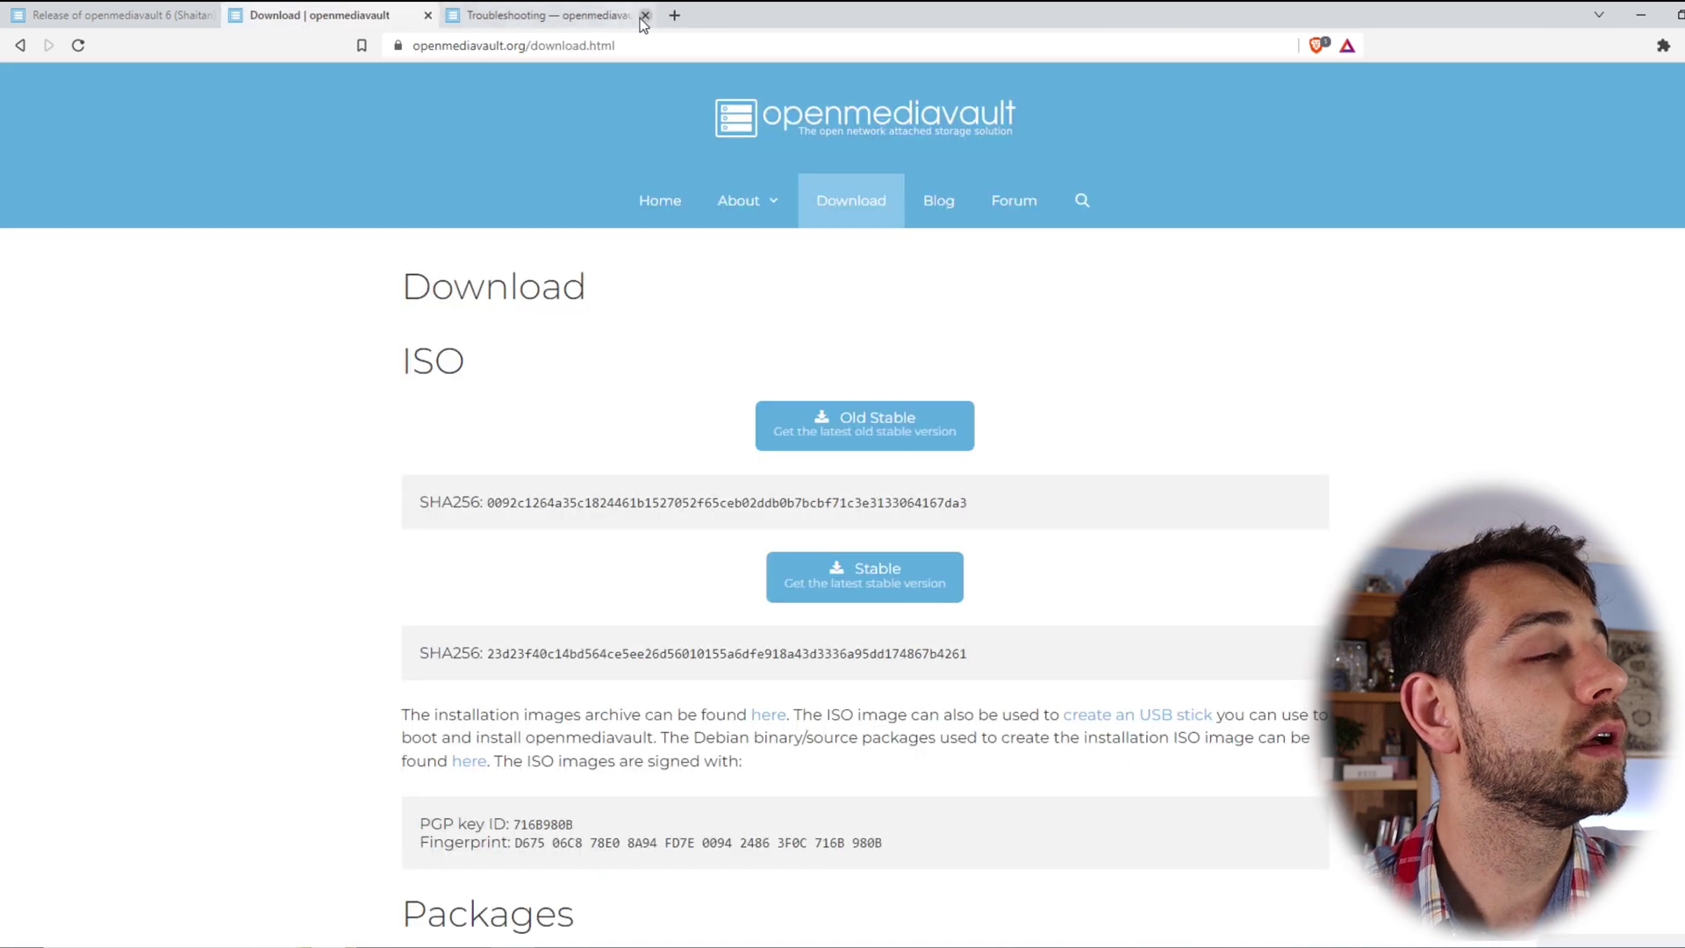
scroll(957, 483, down, 3)
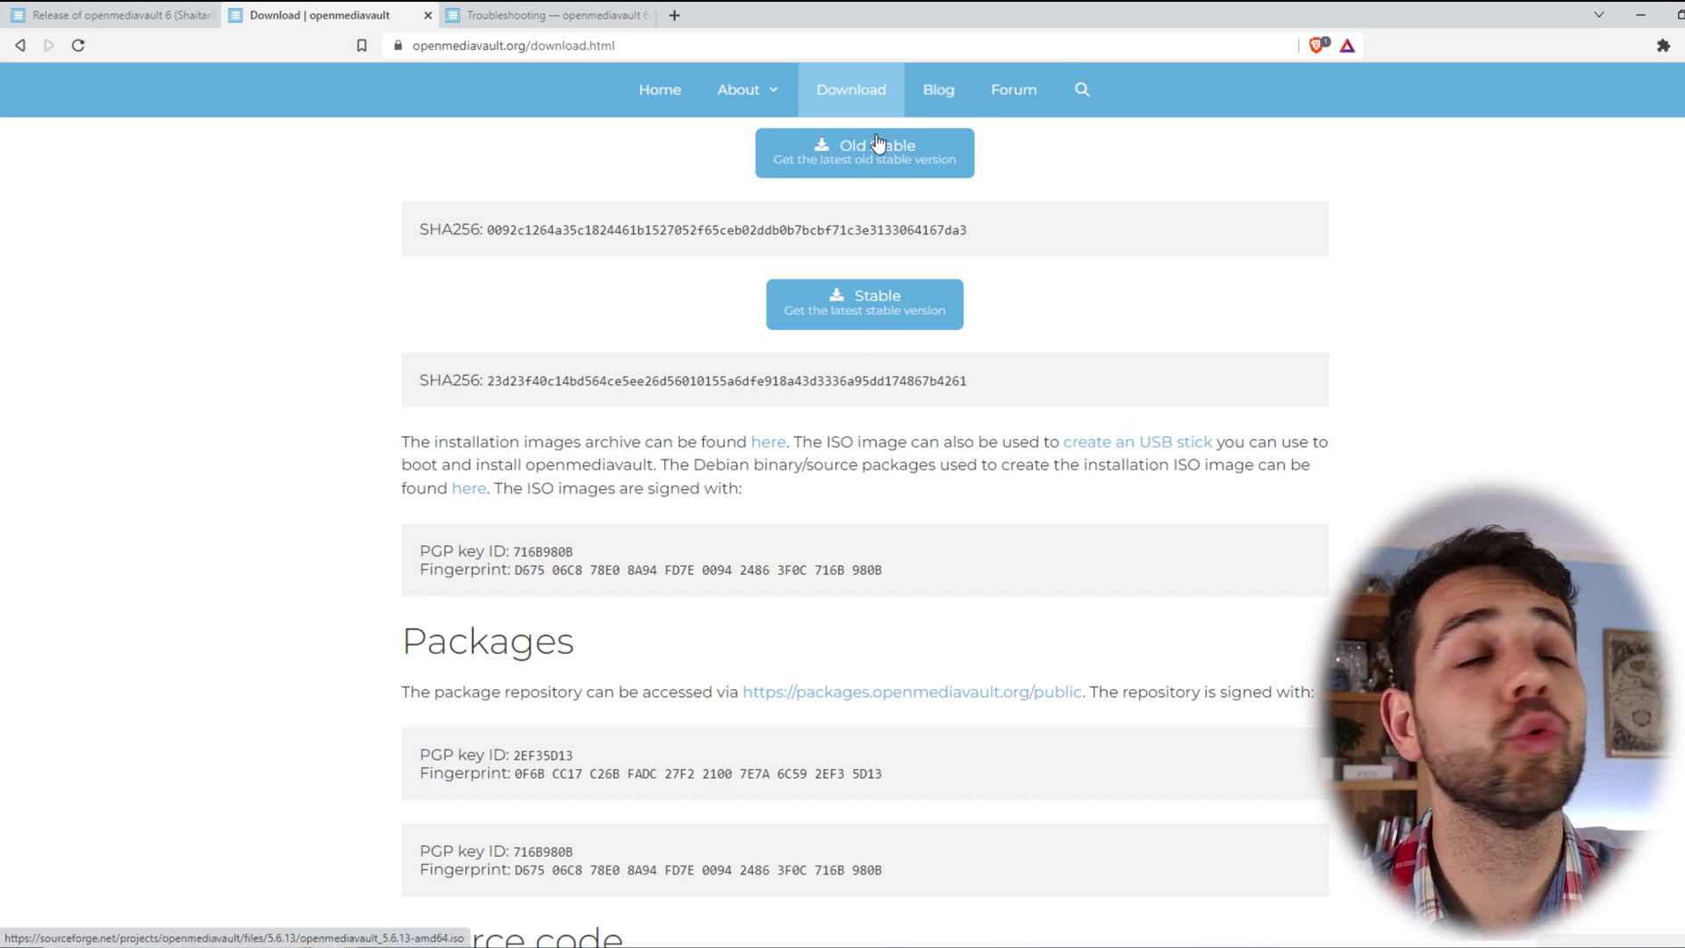
scroll(1075, 242, down, 5)
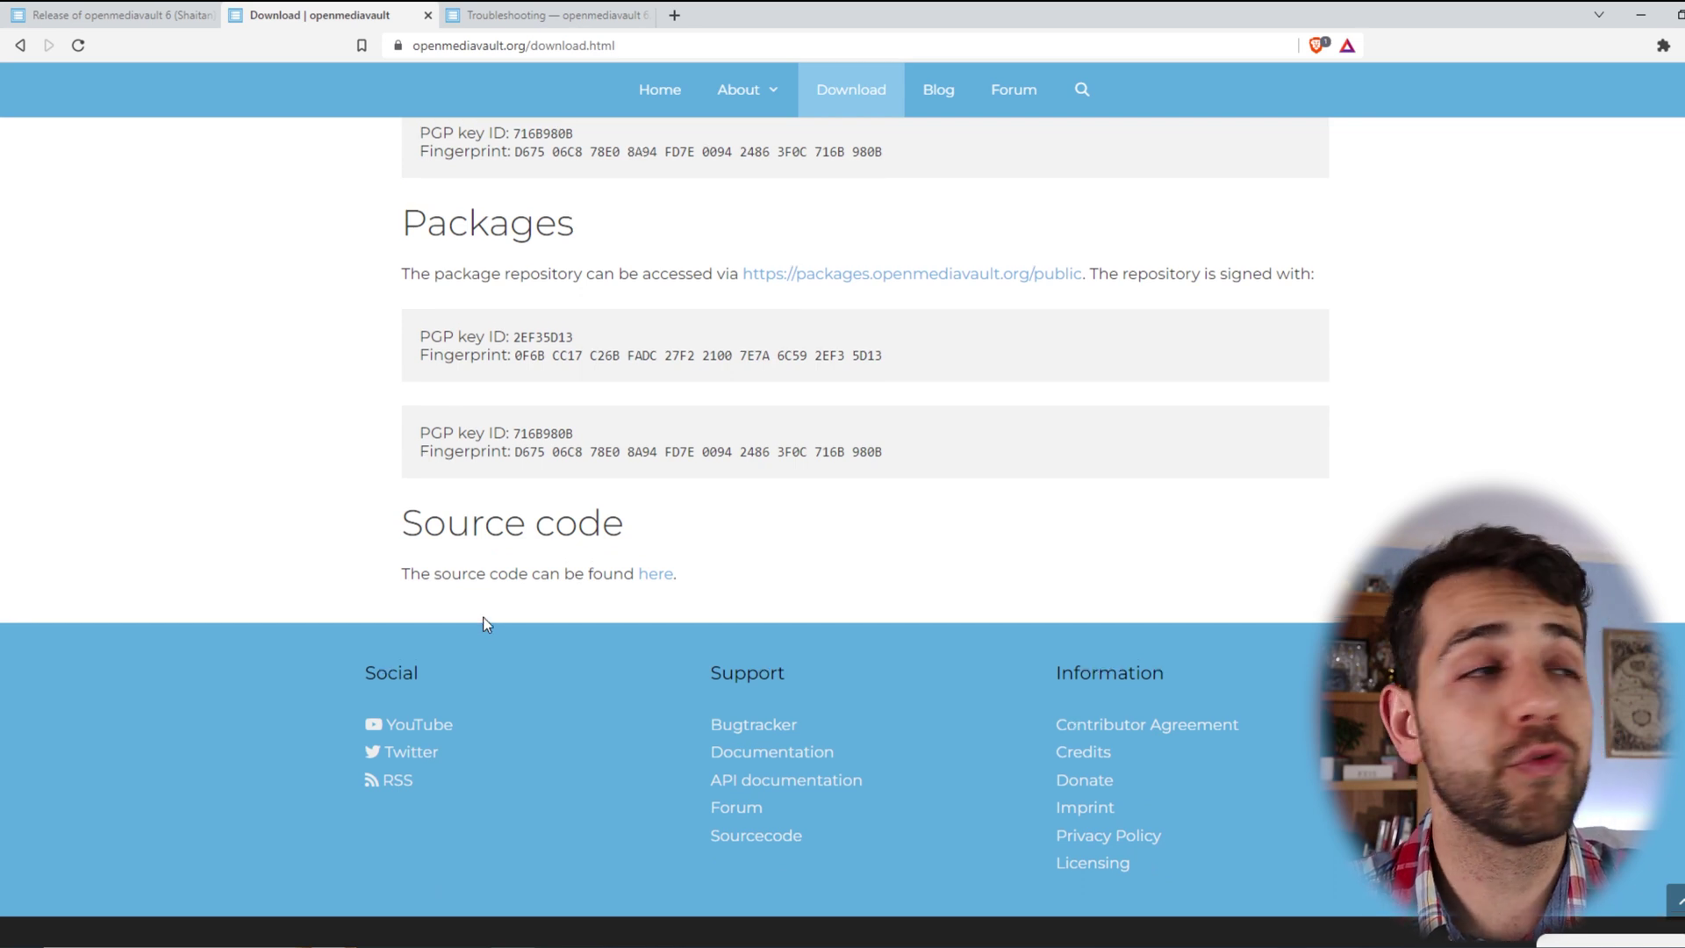
scroll(483, 620, up, 4)
- Switch to the 'Release of openmediavault 6' post and highlight its opening and thanks lines
click(112, 13)
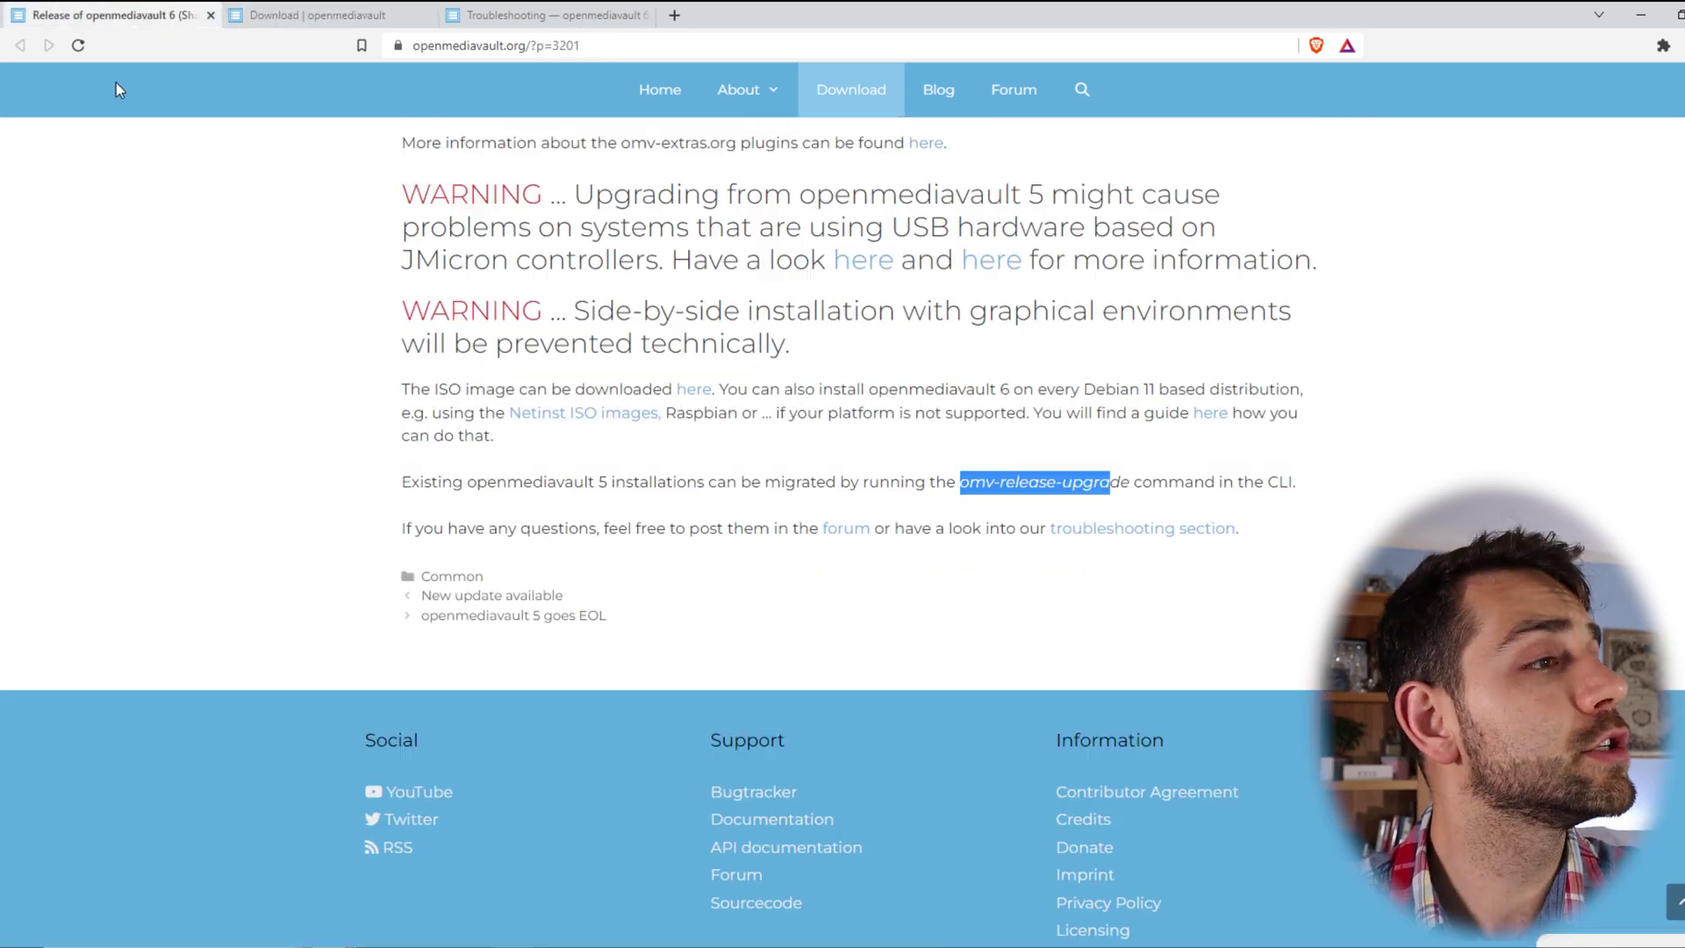
scroll(552, 509, up, 15)
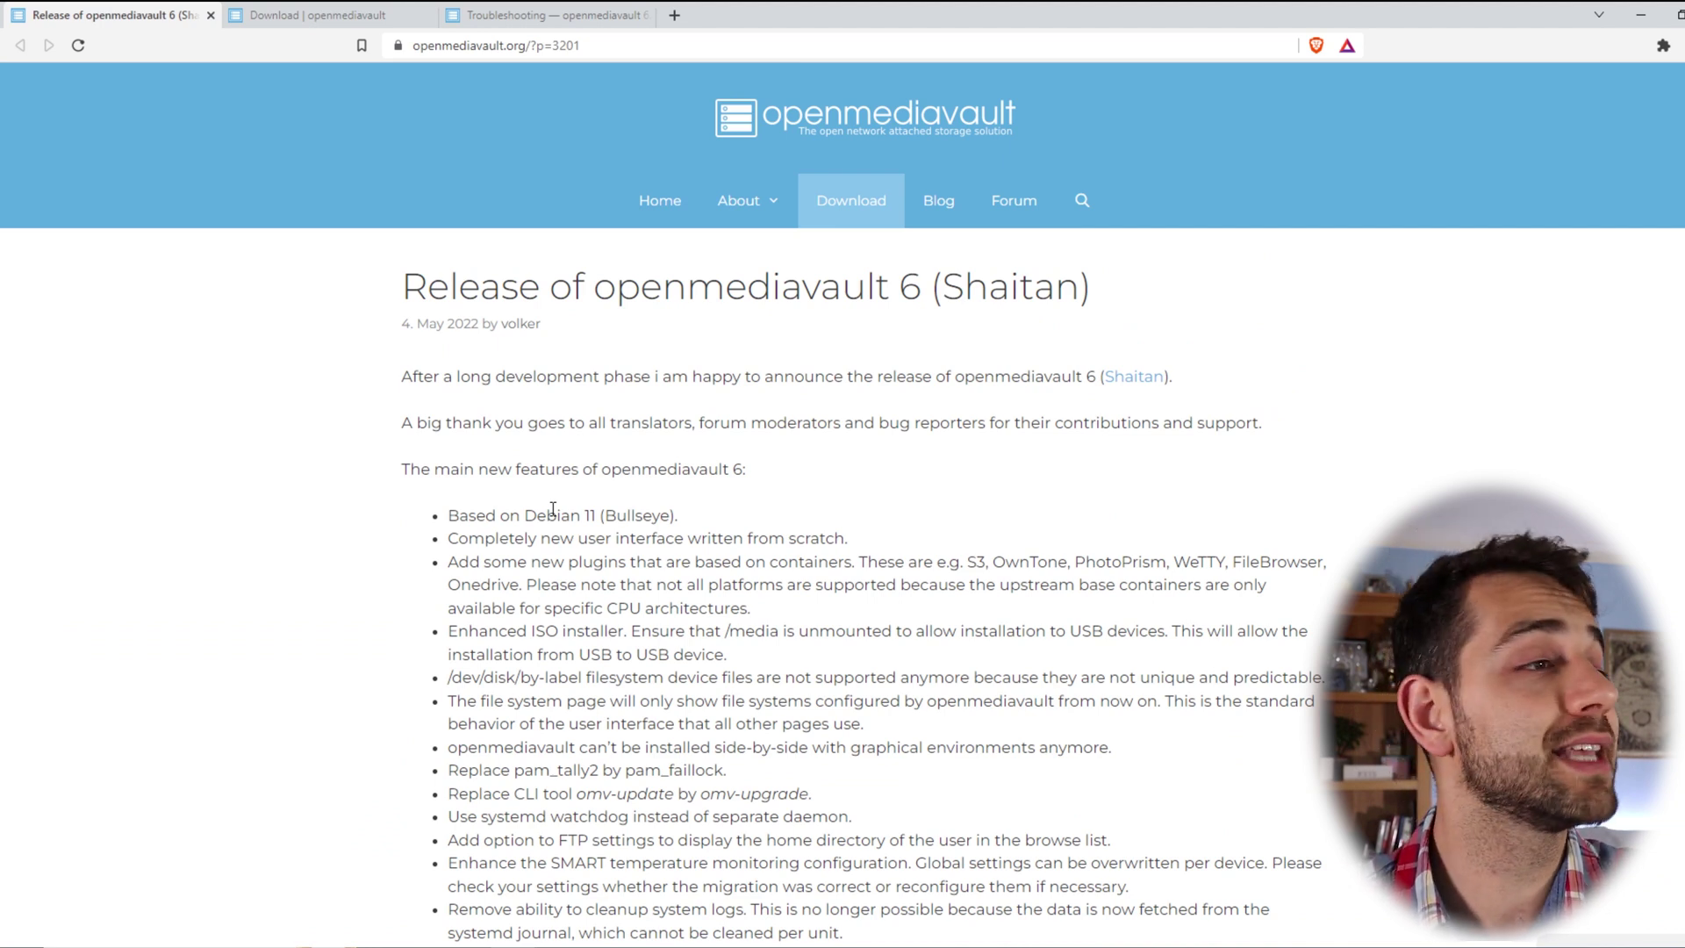
drag(496, 376, 702, 424)
click(733, 370)
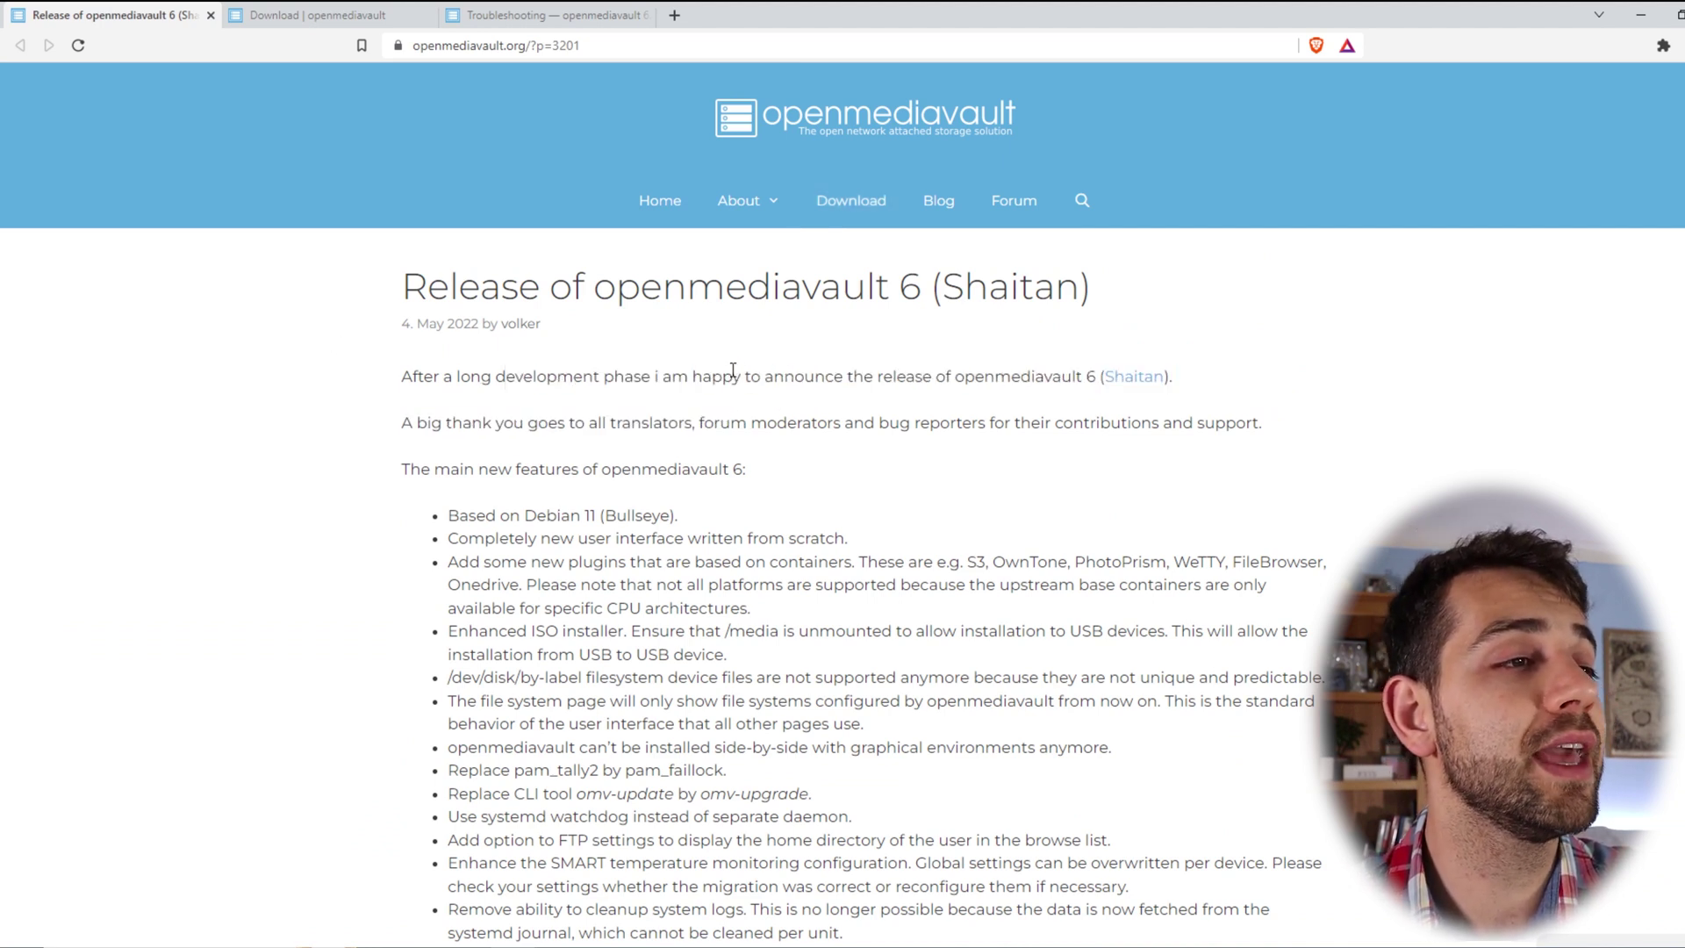
drag(733, 369, 1205, 428)
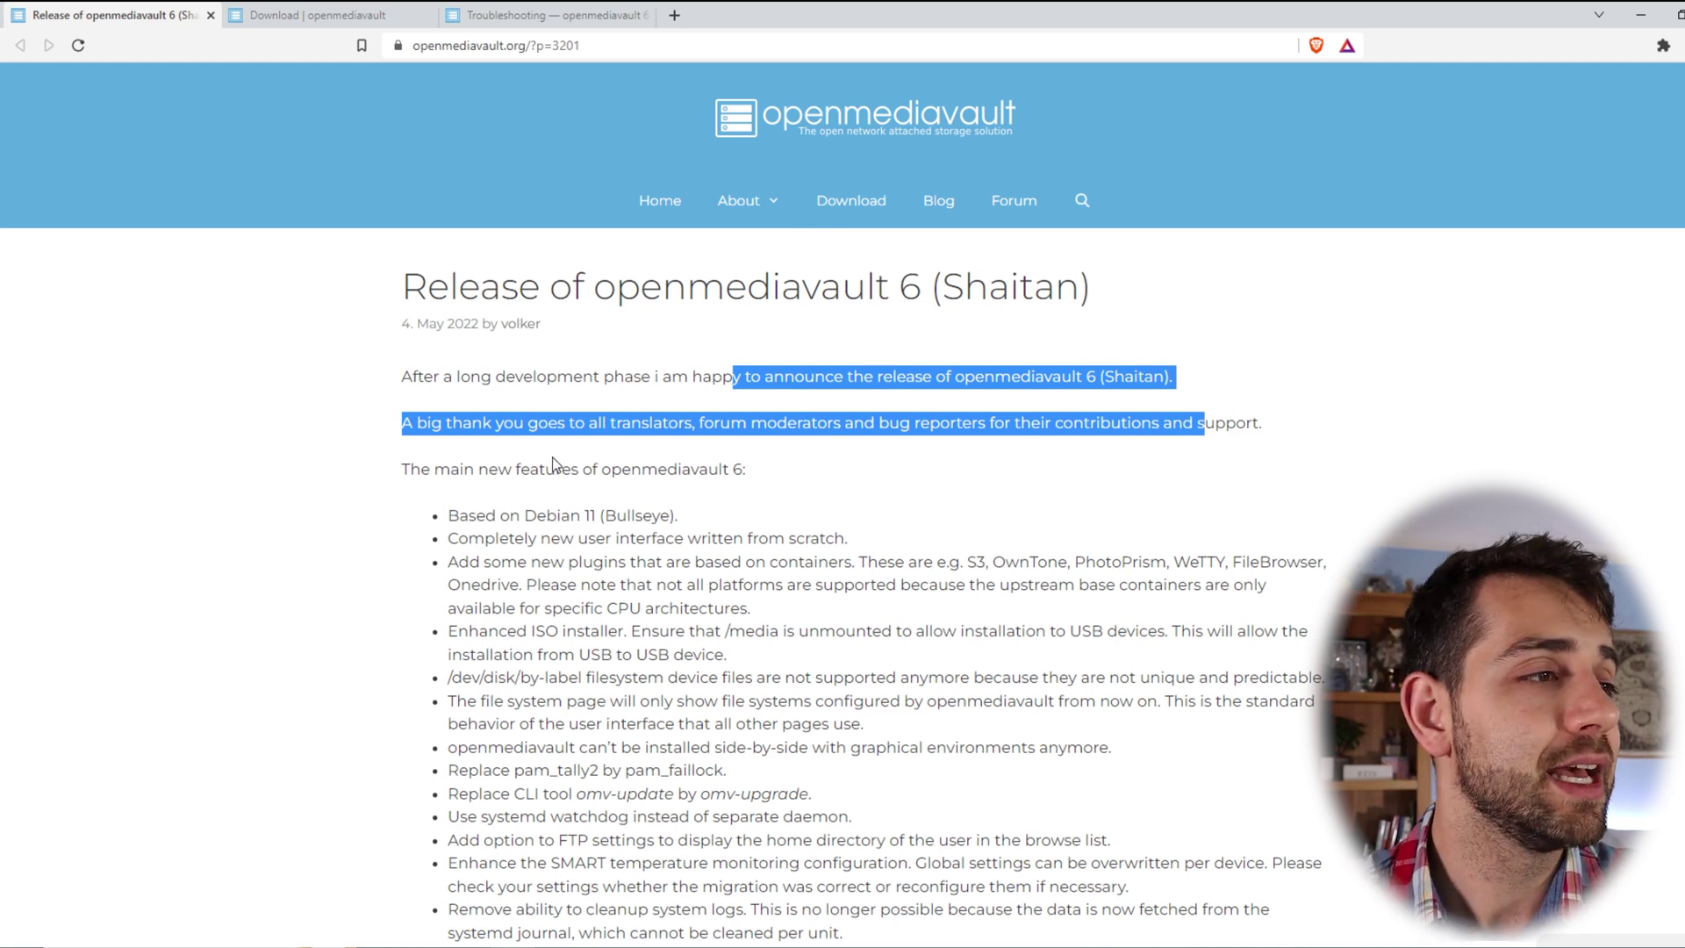
- Scroll through the feature list and highlight the omv-release-upgrade migration command
scroll(571, 341, down, 4)
drag(895, 199, 1204, 366)
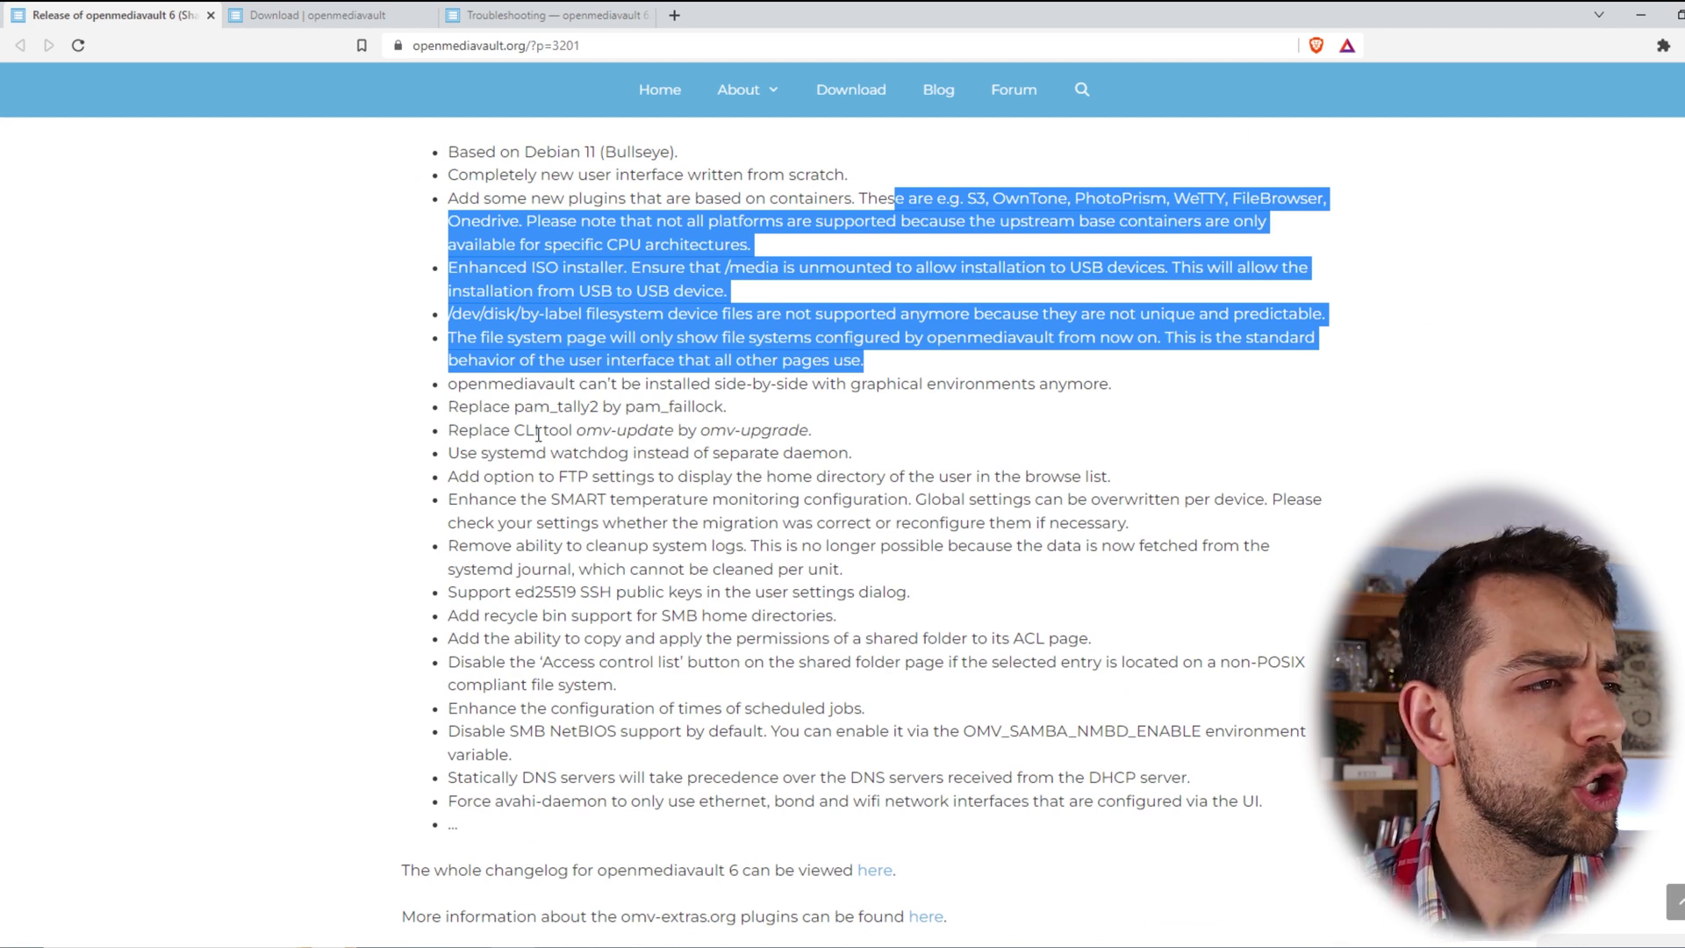
scroll(593, 486, down, 4)
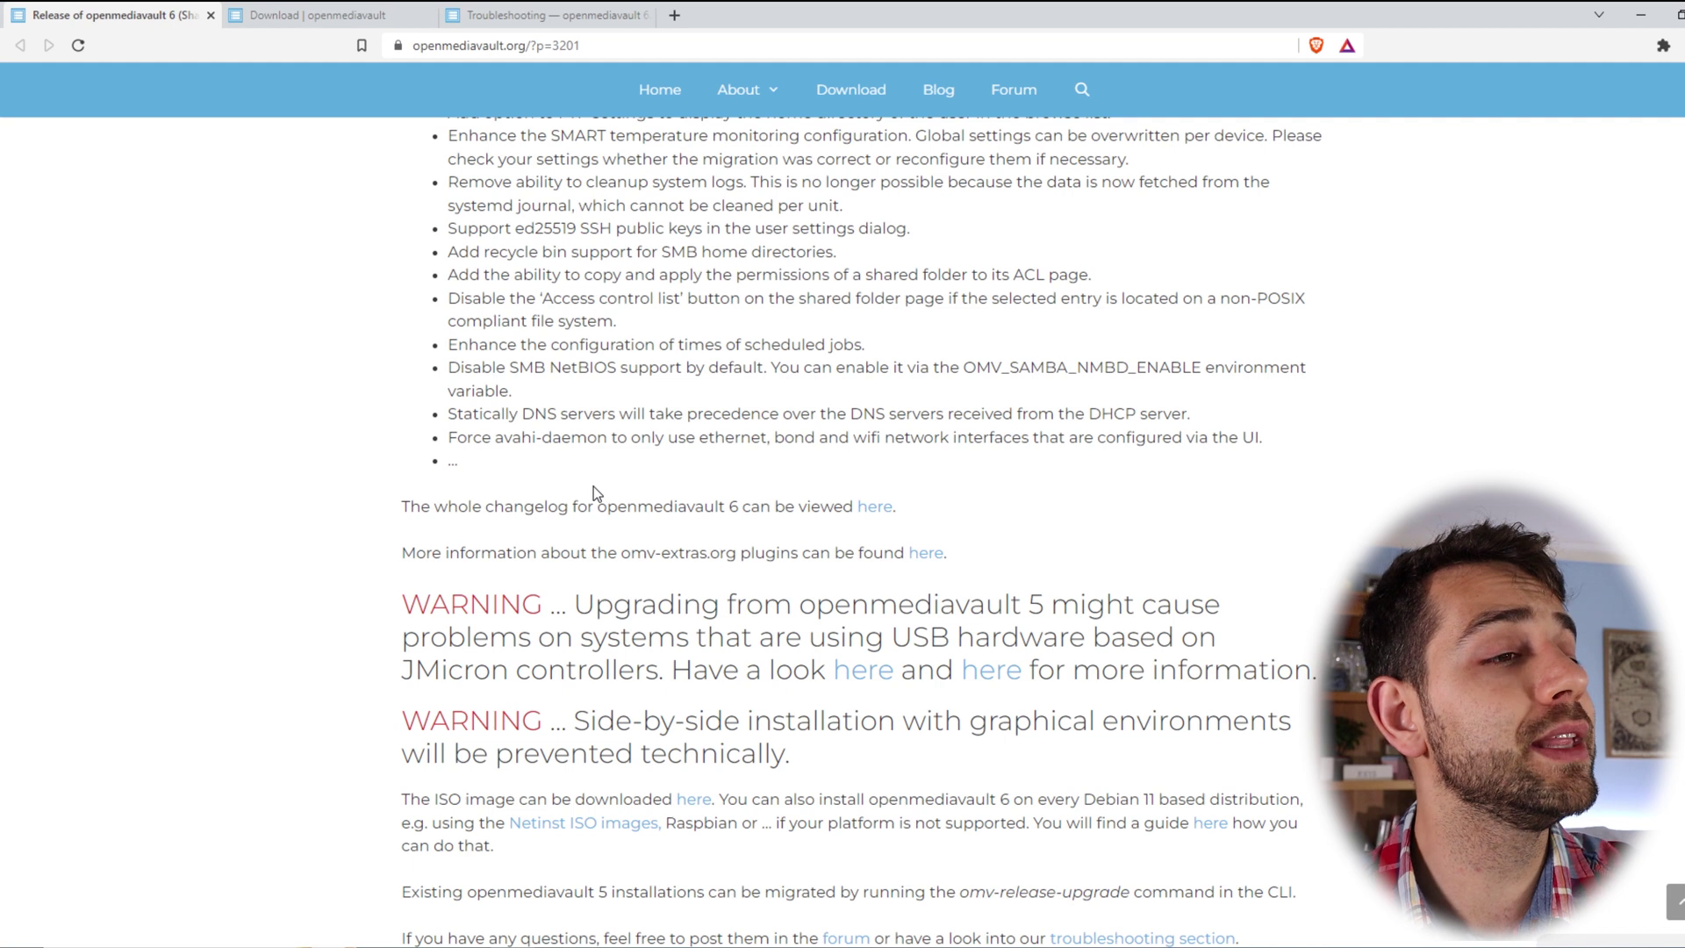
scroll(593, 486, down, 3)
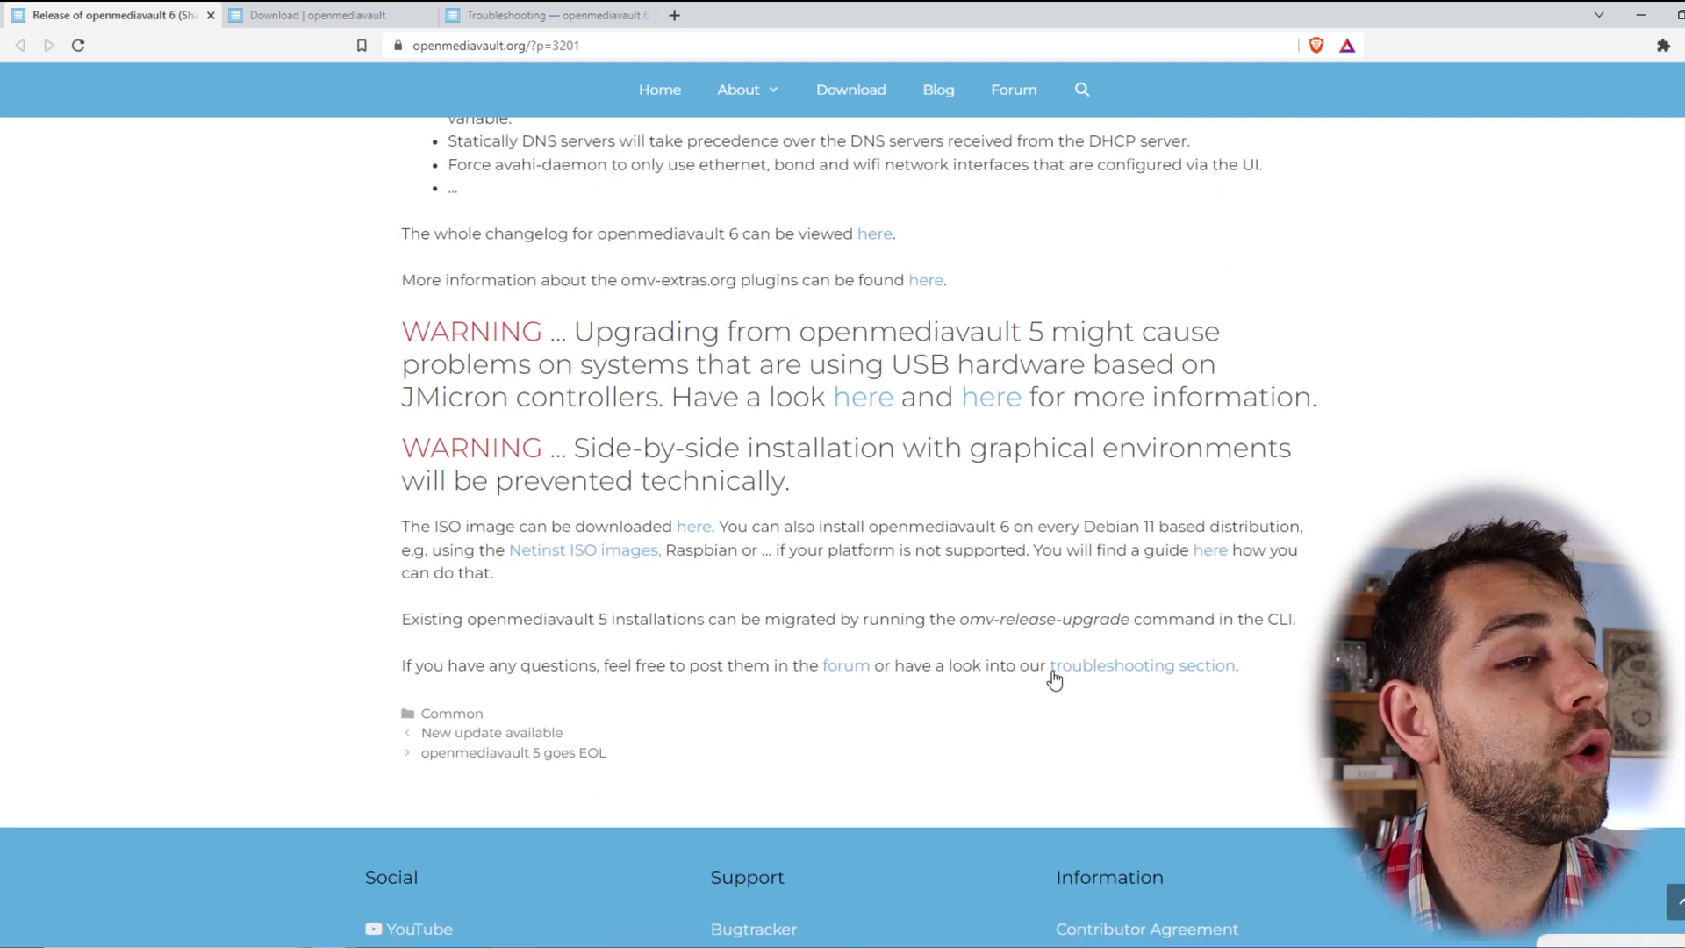
drag(959, 620, 1129, 621)
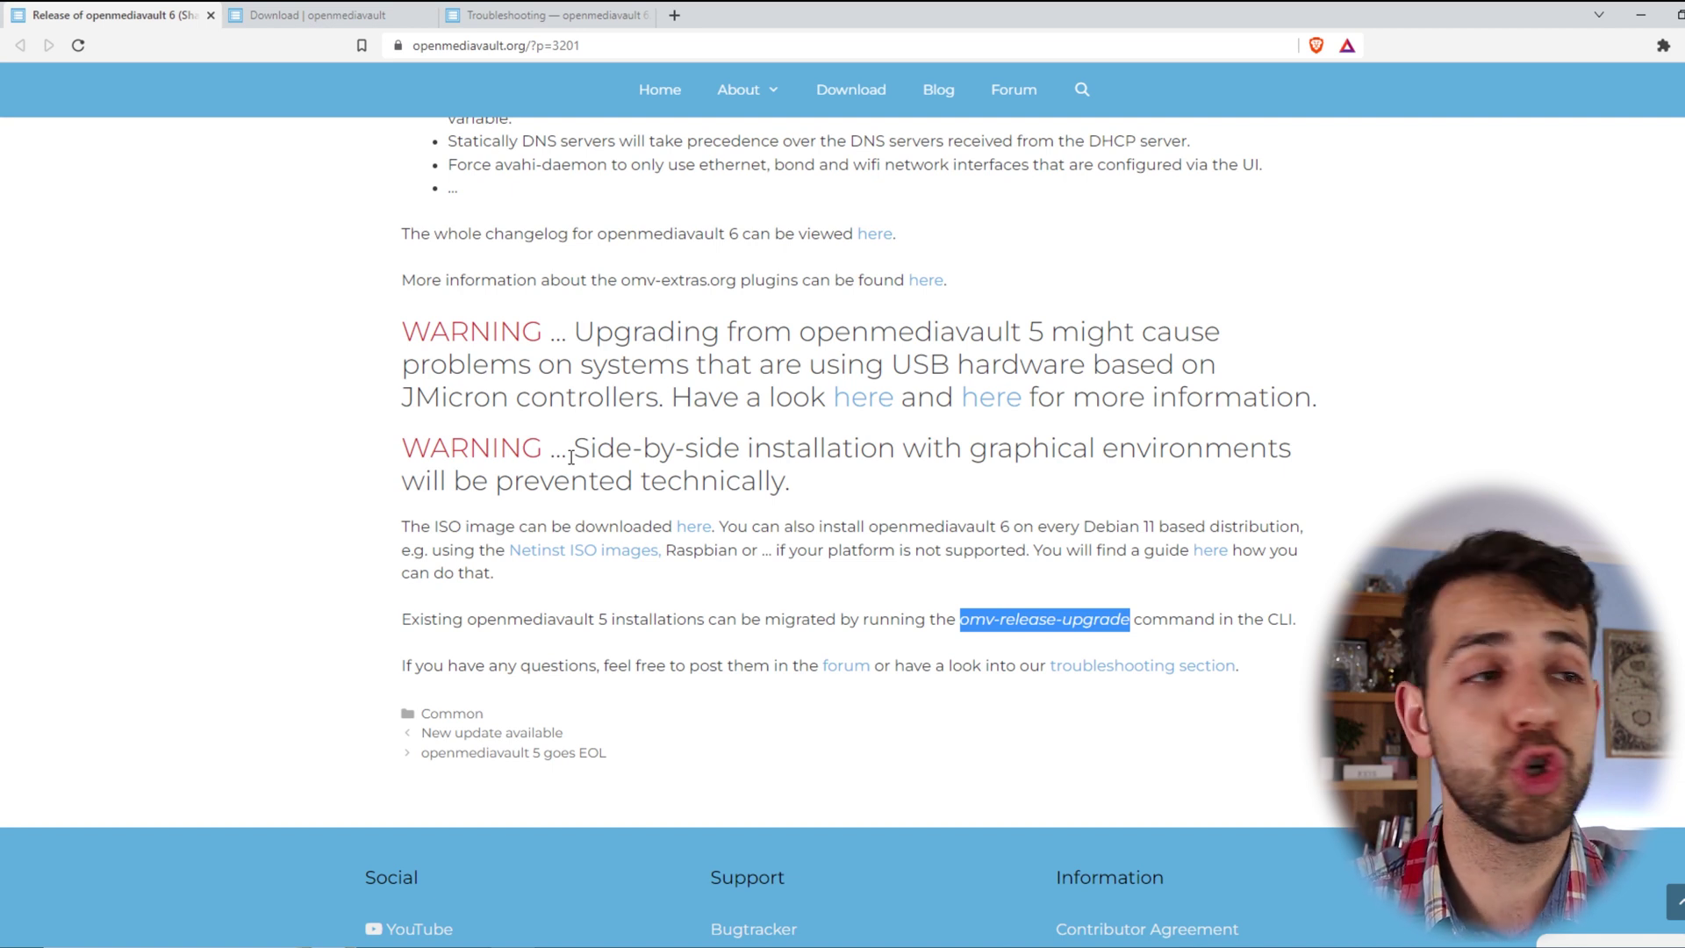
- Read the first JMicron warning post on enclosures and broken filesystem mounts, then close it
middle_click(864, 412)
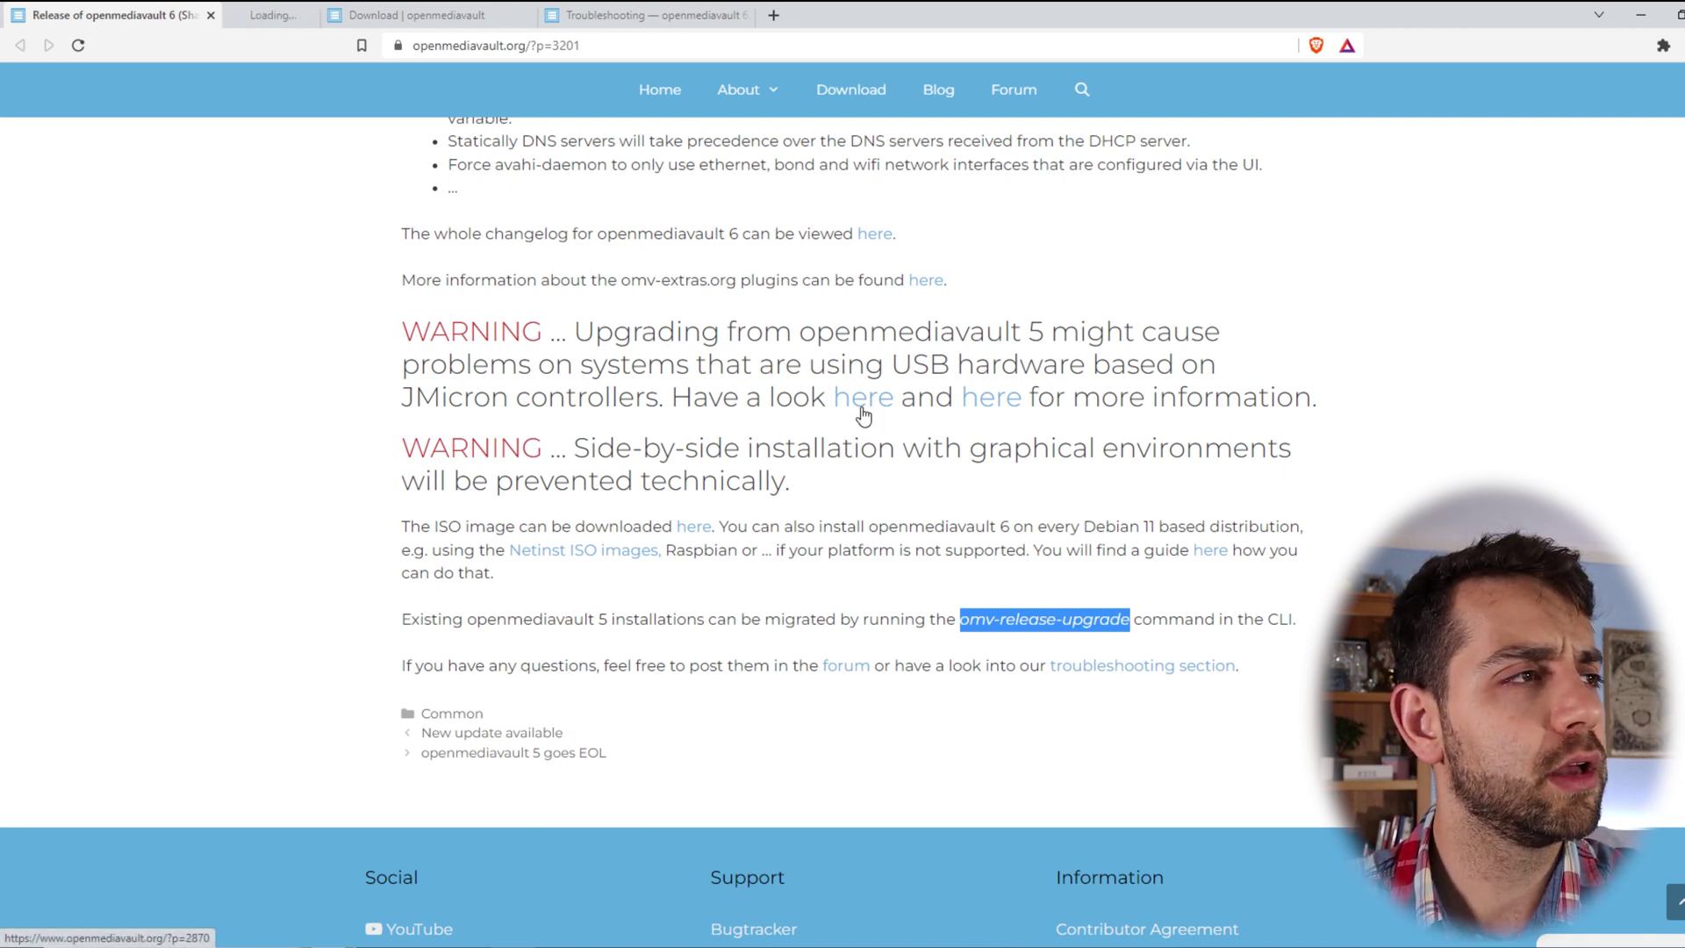
click(316, 15)
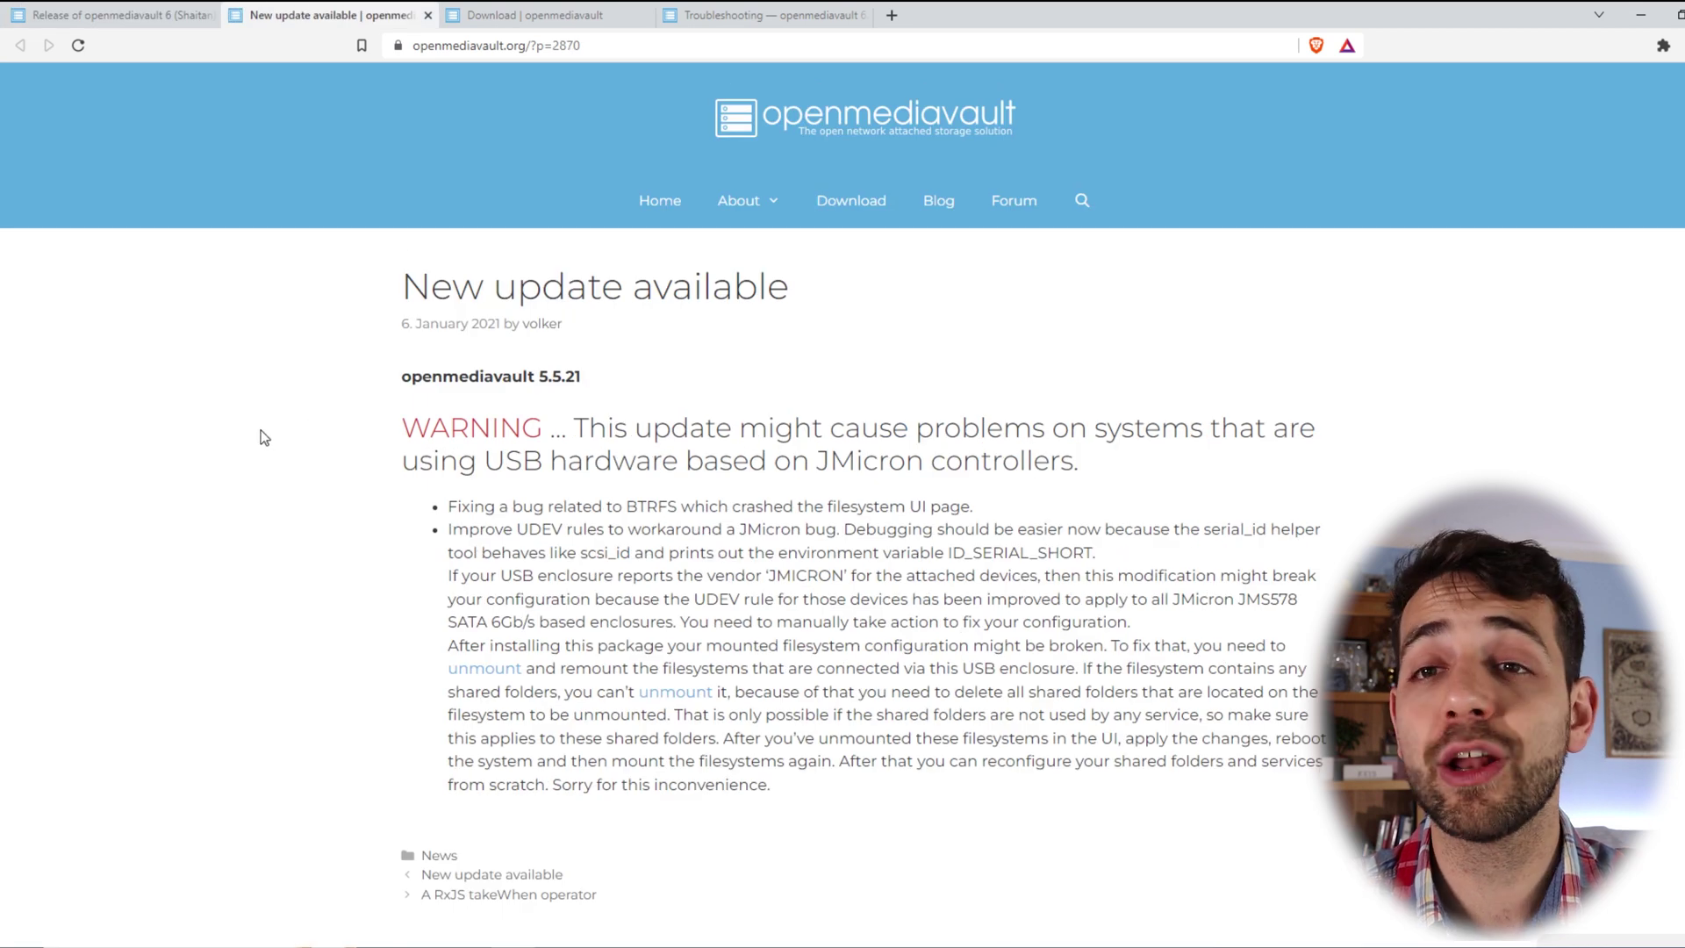
scroll(344, 621, down, 2)
drag(498, 325, 939, 350)
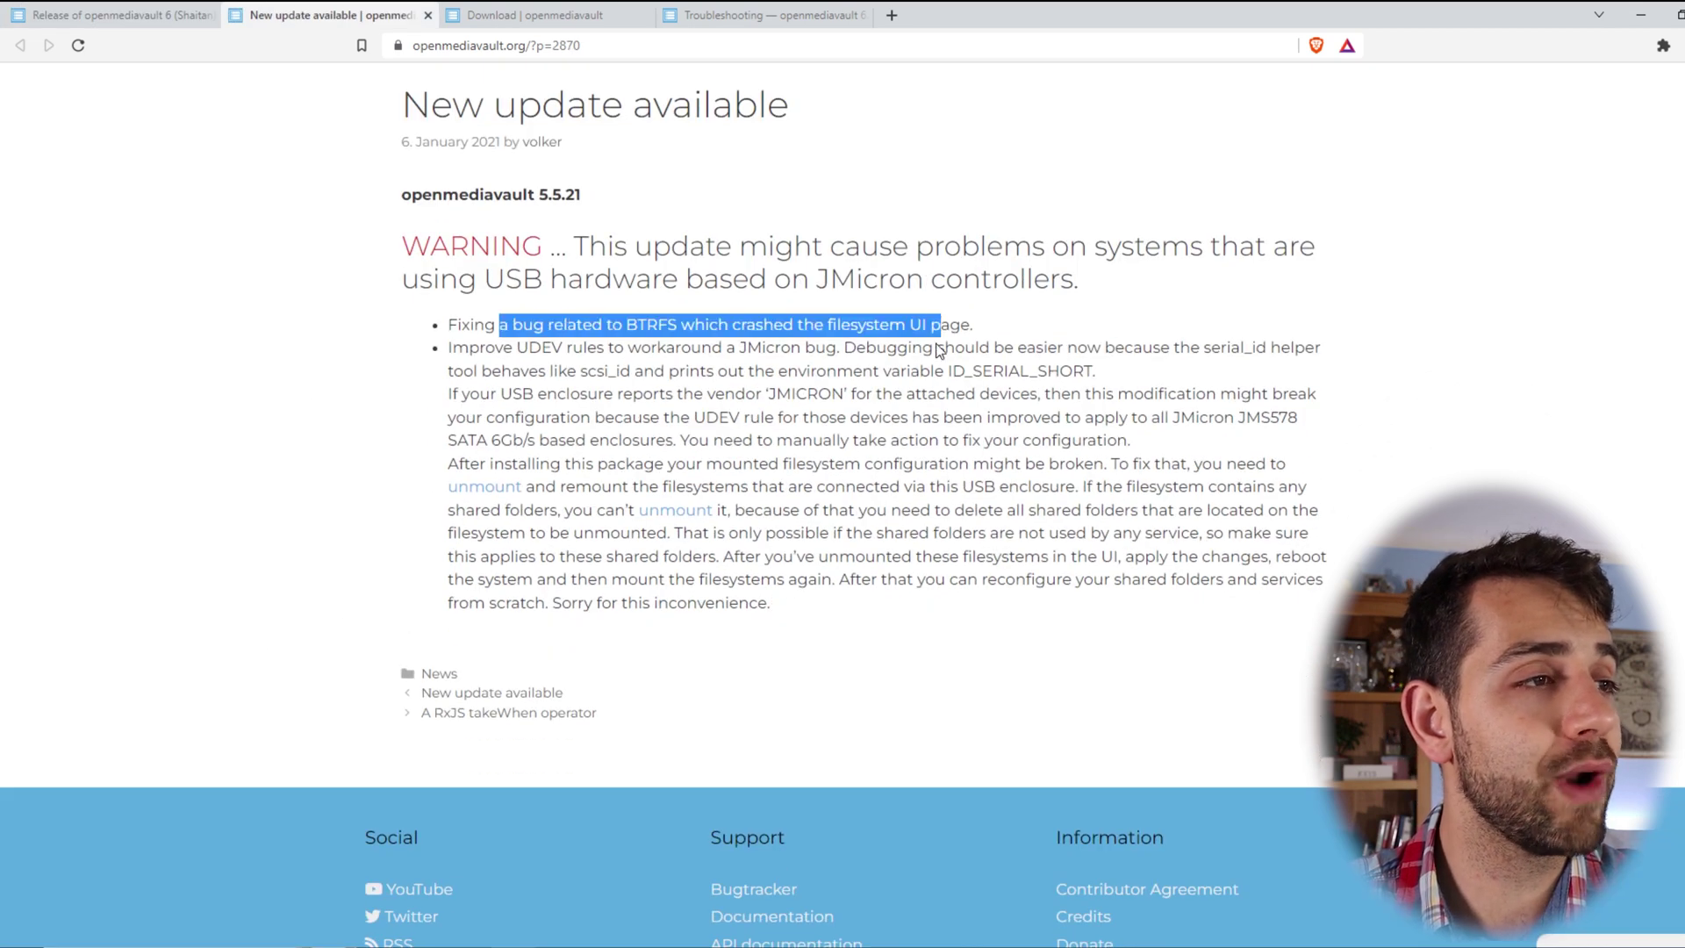
drag(567, 394, 1052, 415)
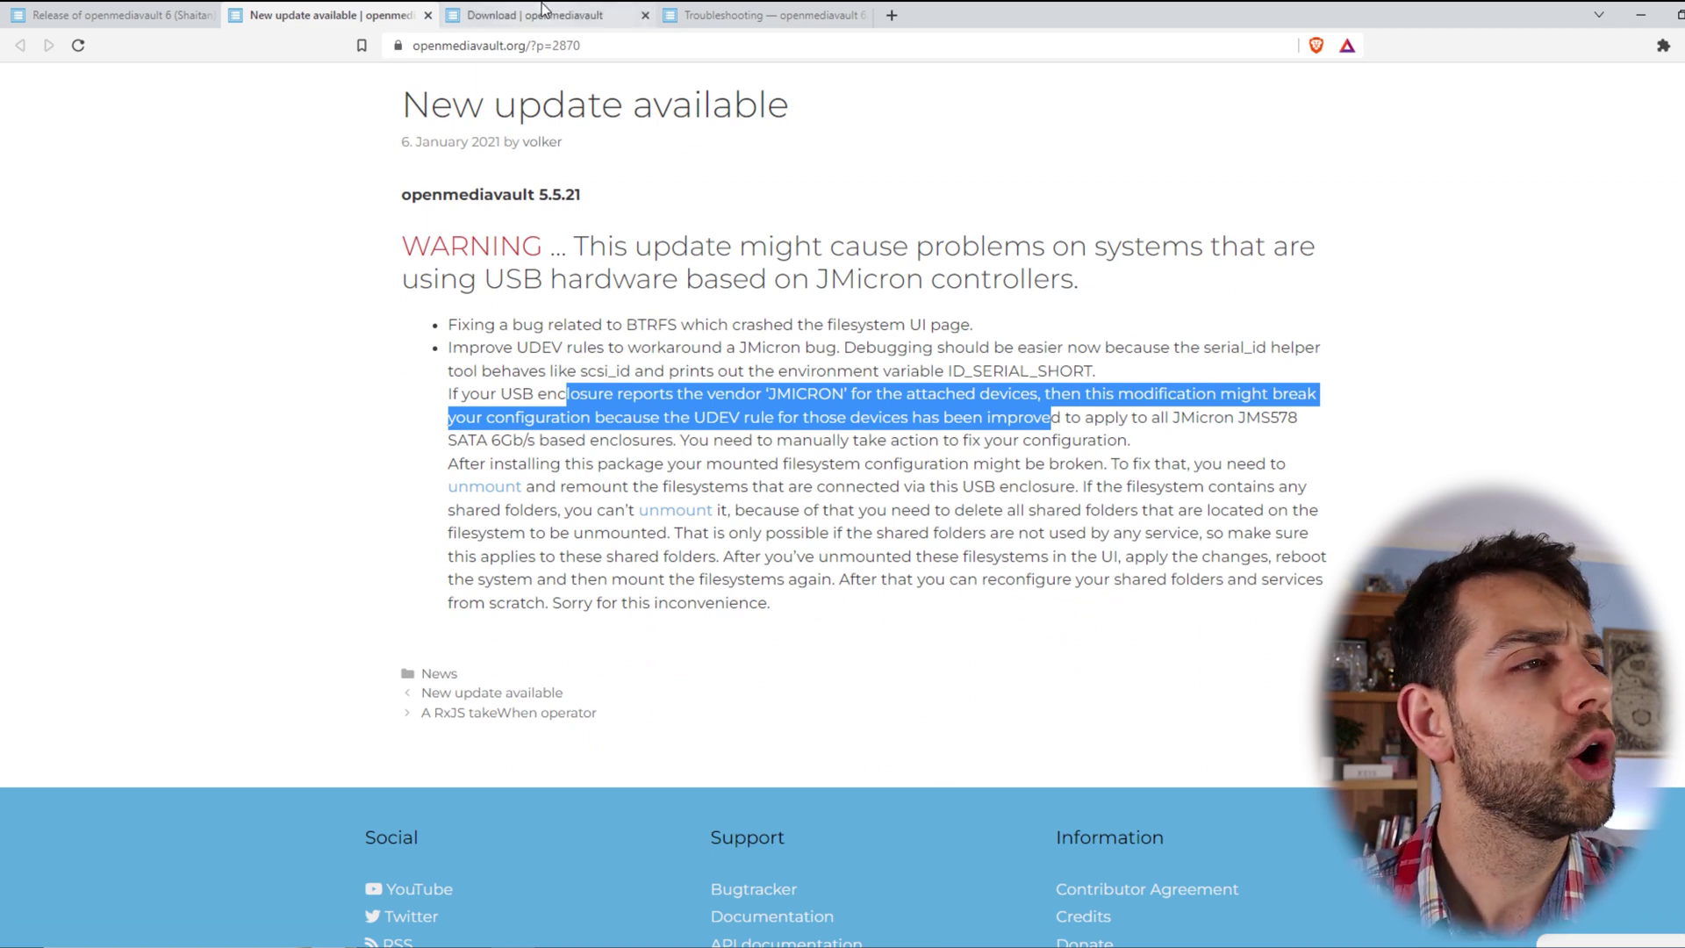
drag(493, 464, 1364, 463)
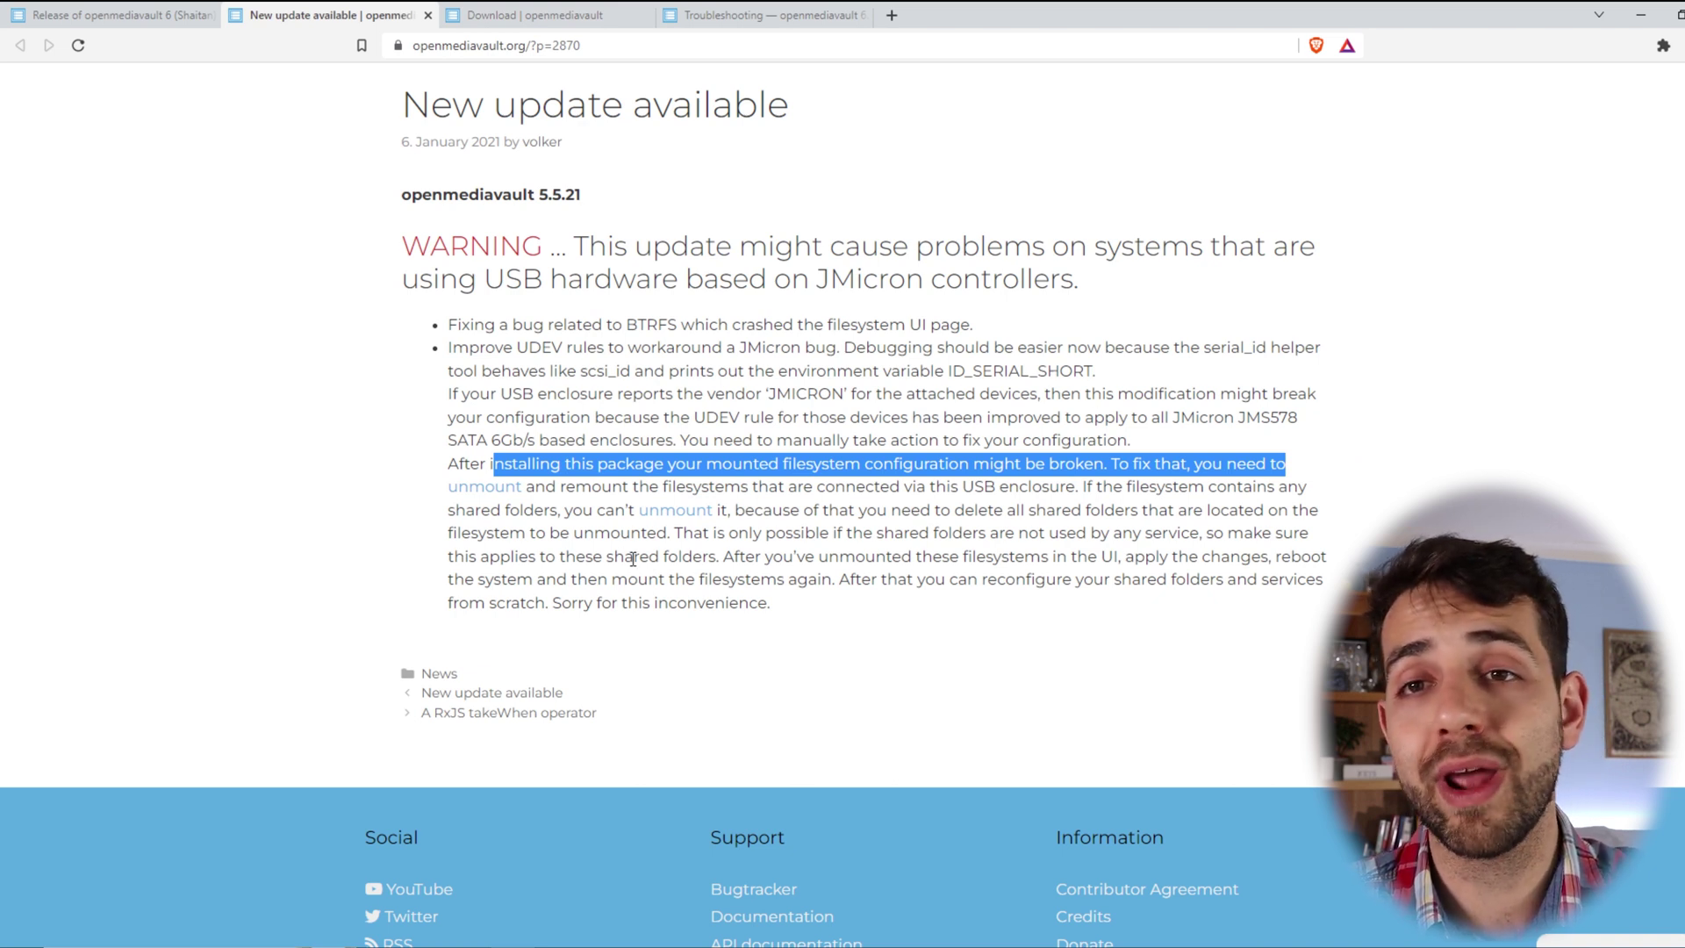
click(428, 15)
- Read the second JMicron post, then highlight the announcement's migration sentence for existing installations
middle_click(993, 398)
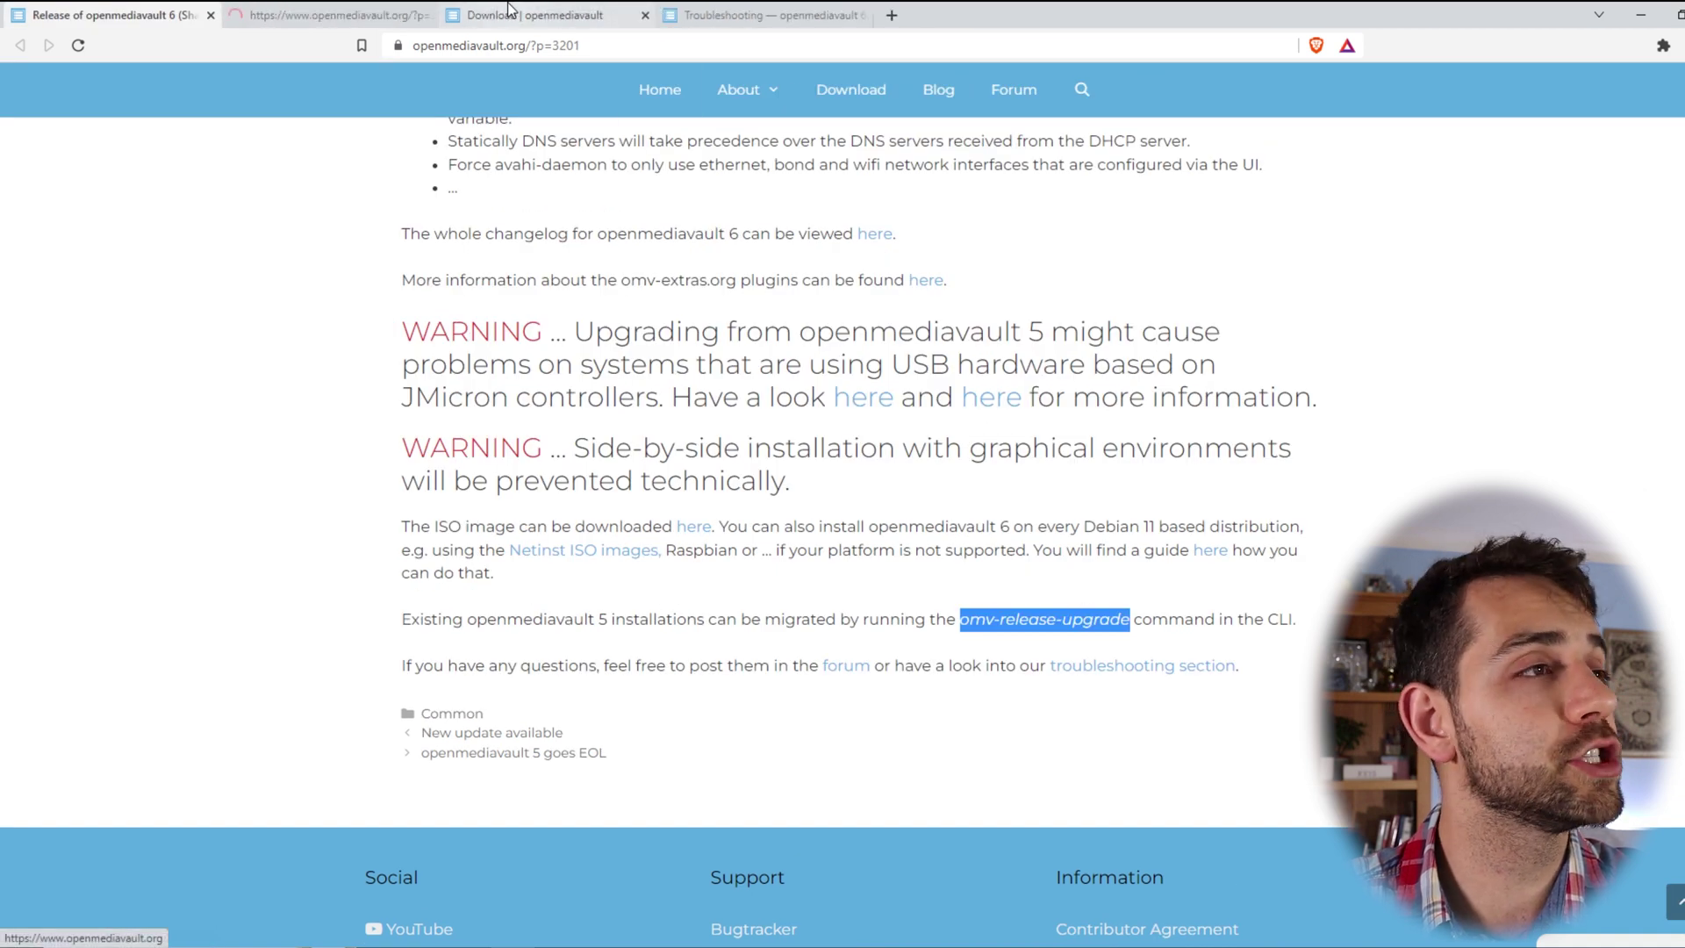
click(334, 15)
scroll(878, 395, down, 4)
drag(489, 256, 1069, 488)
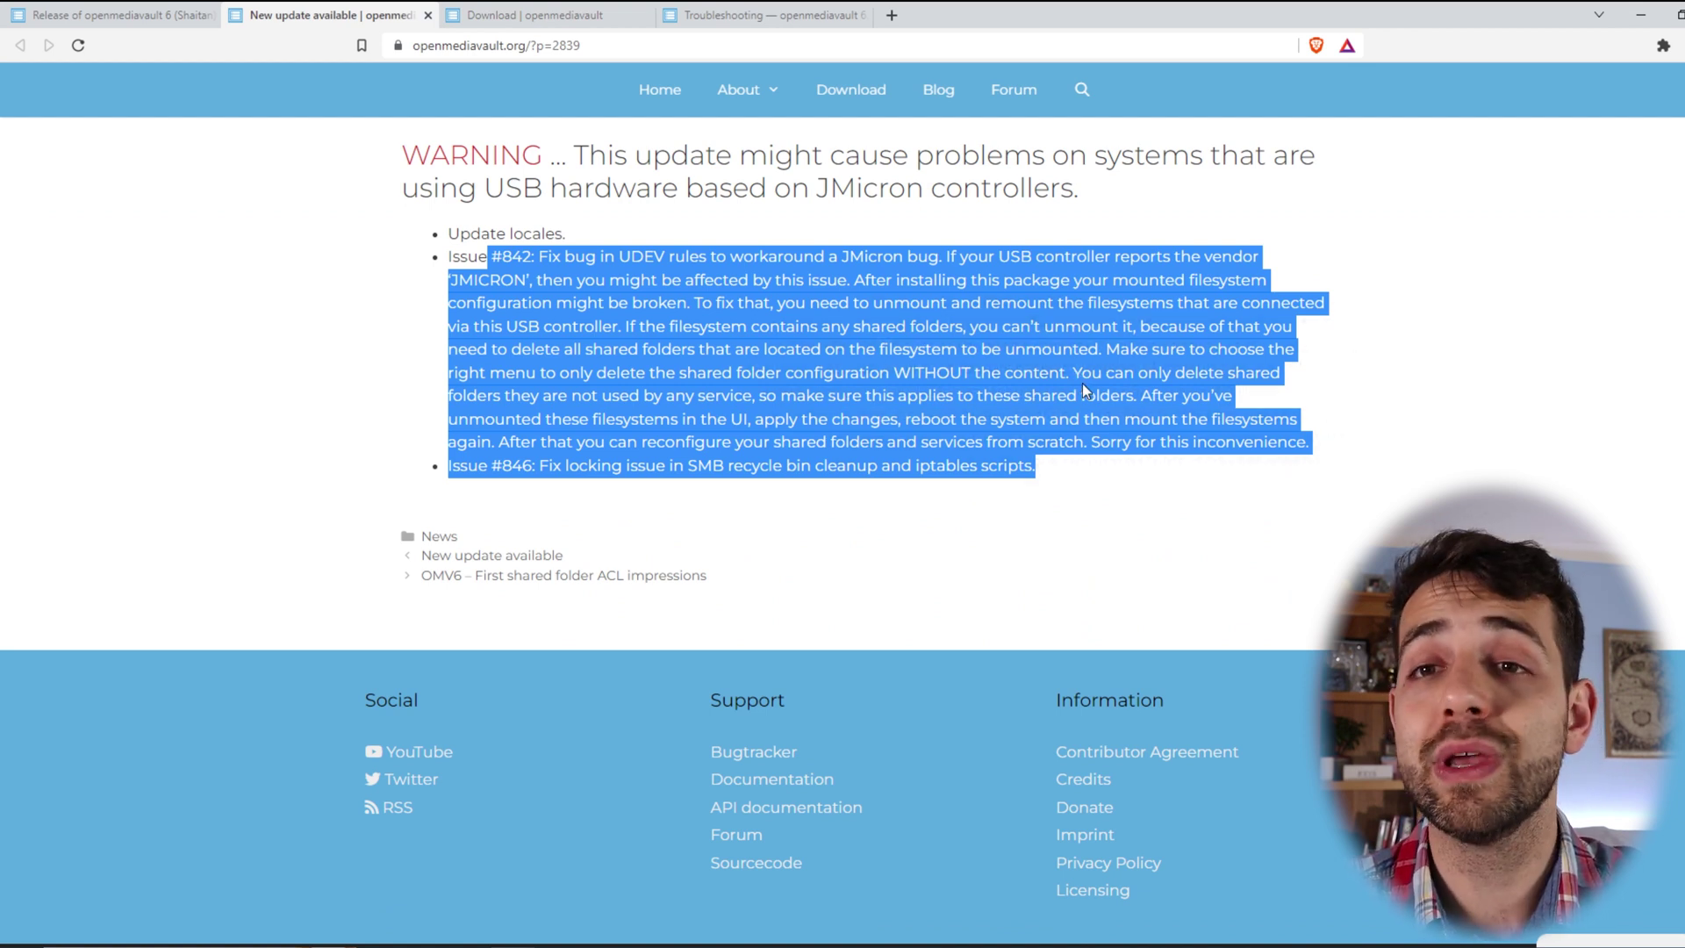
click(66, 14)
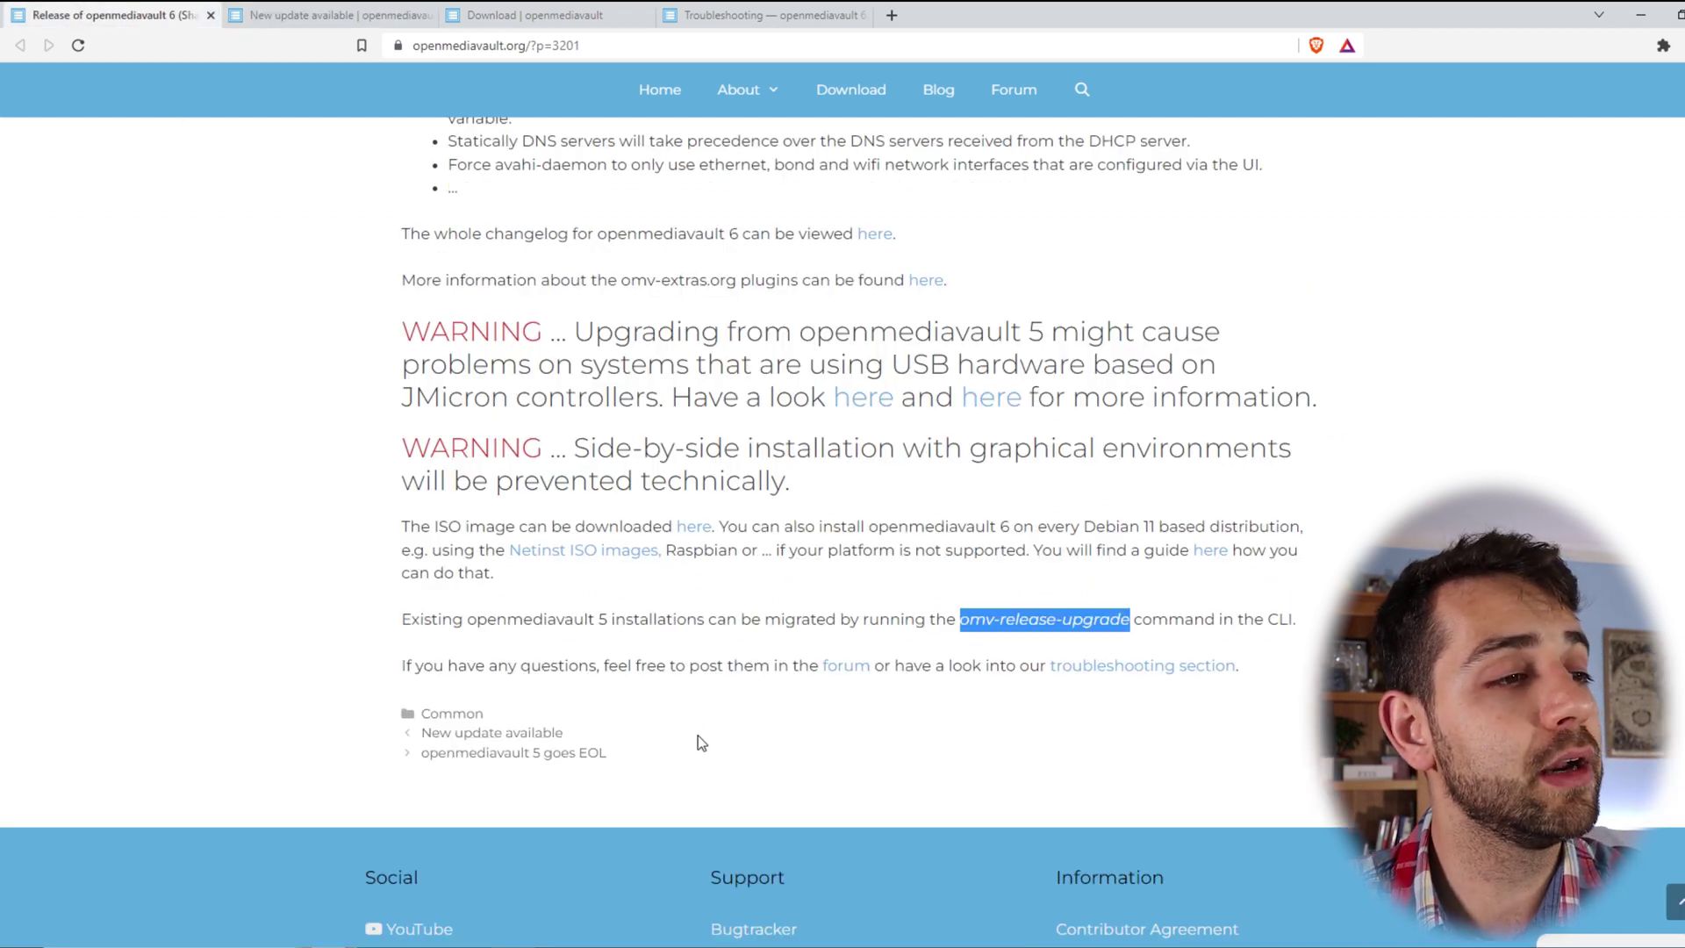
drag(961, 625, 1168, 618)
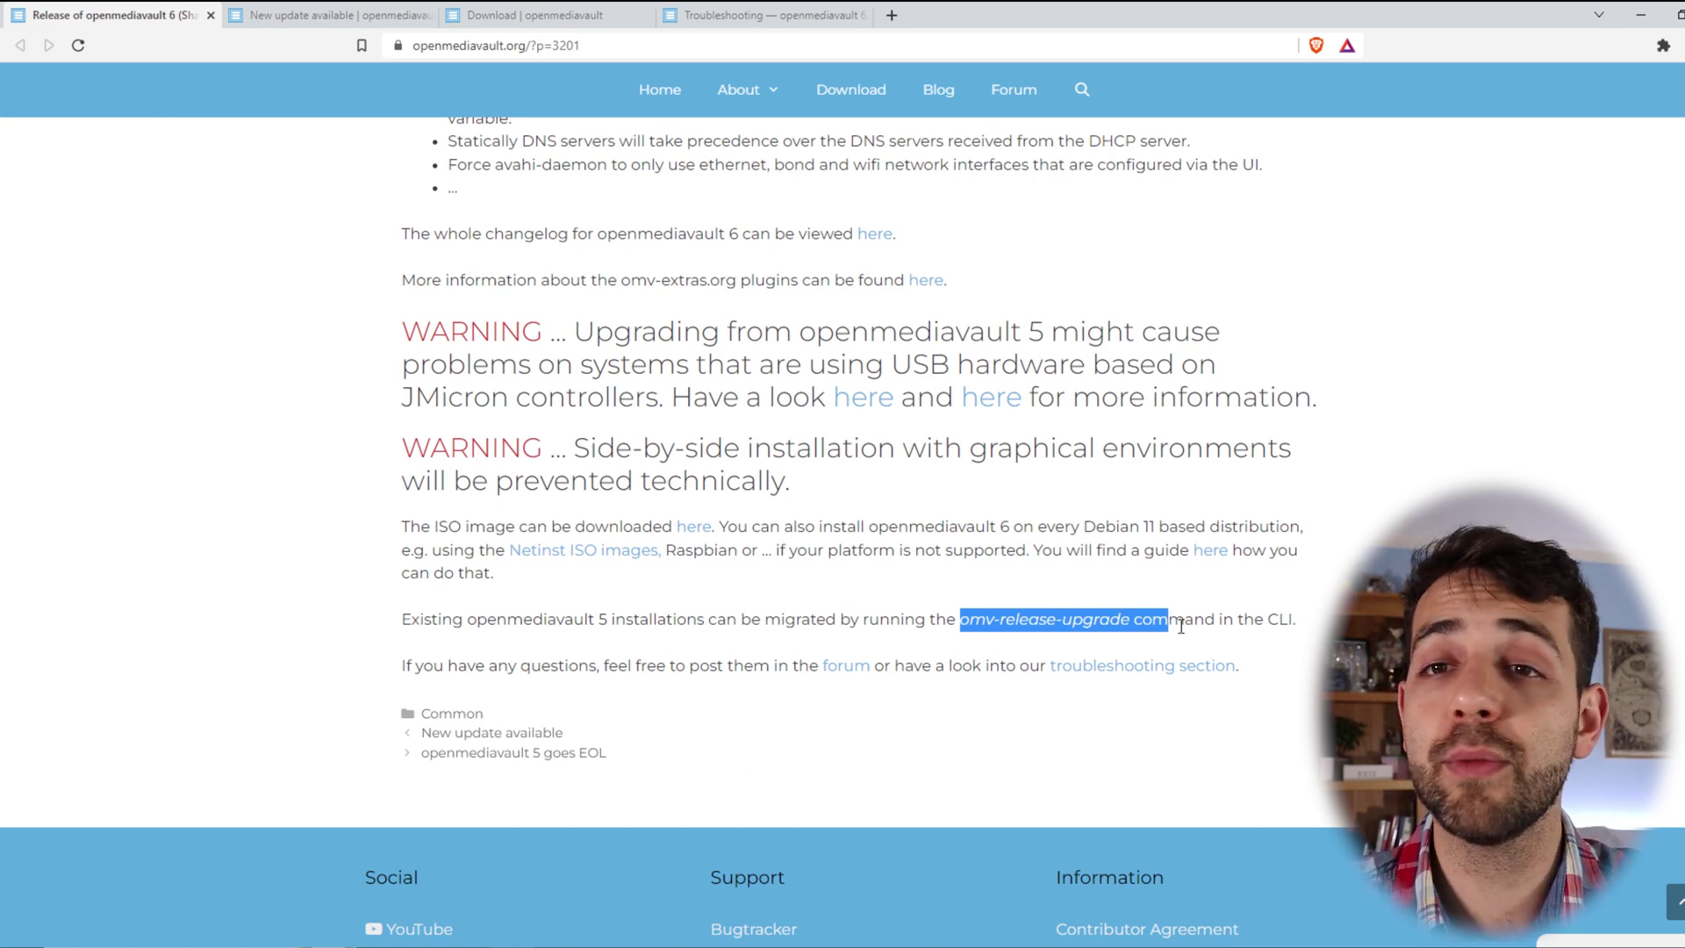
- Open the Troubleshooting docs and highlight the browser cache, rejected password and df -hx entries
middle_click(1162, 671)
click(499, 15)
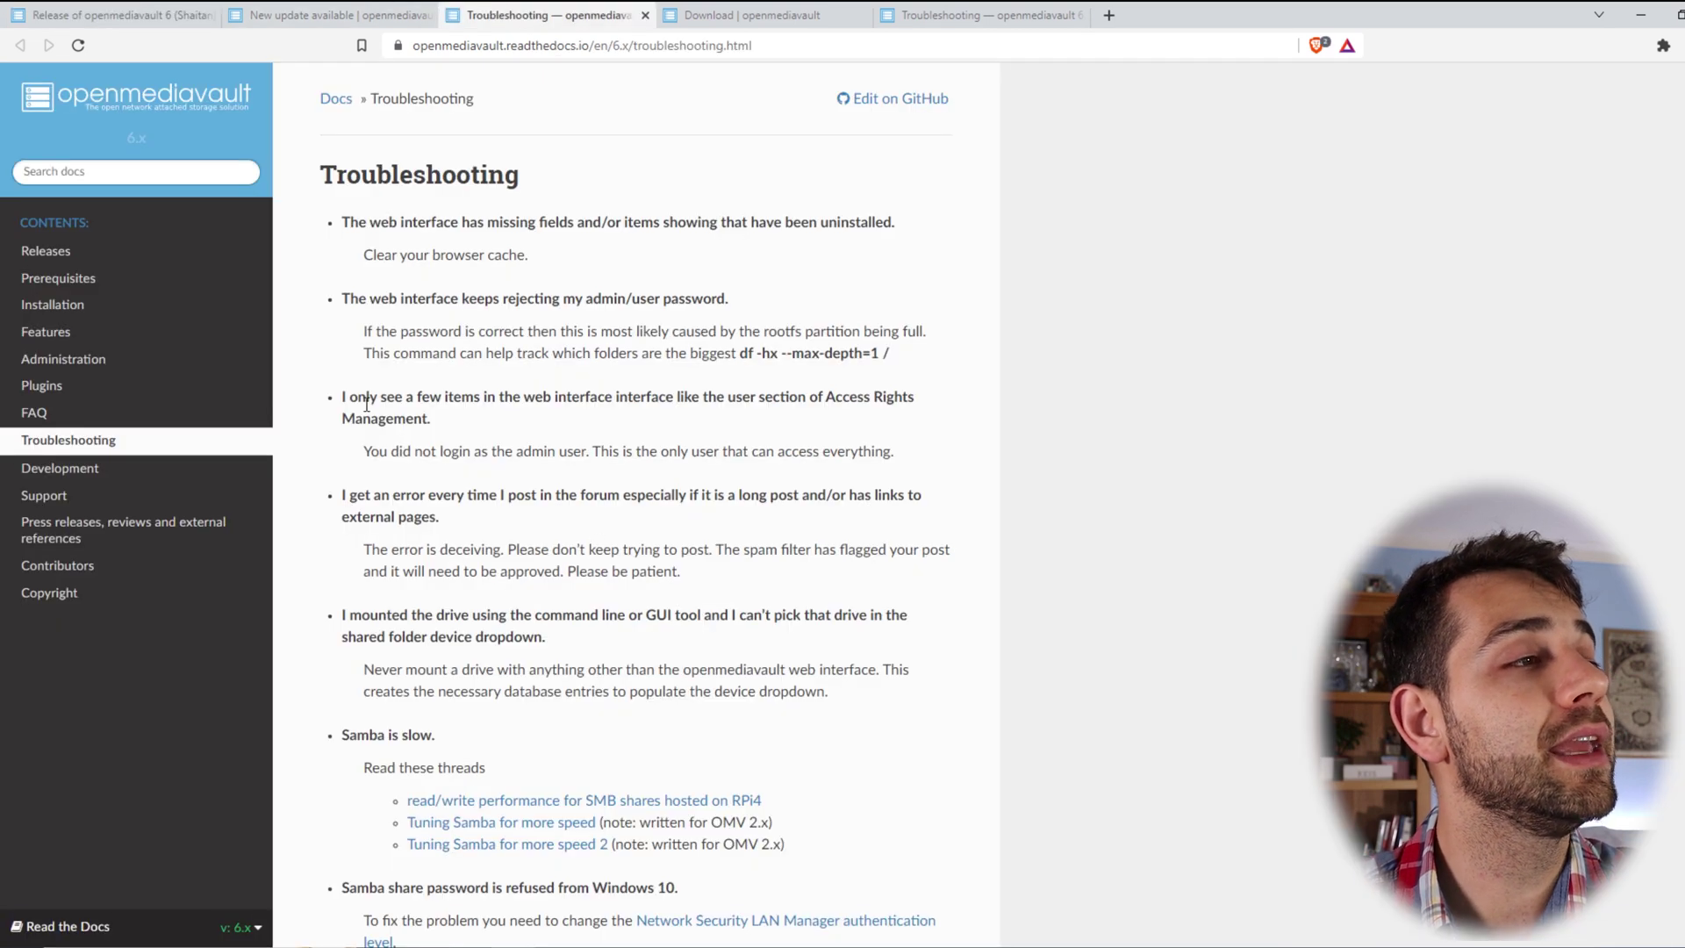
drag(376, 255, 604, 263)
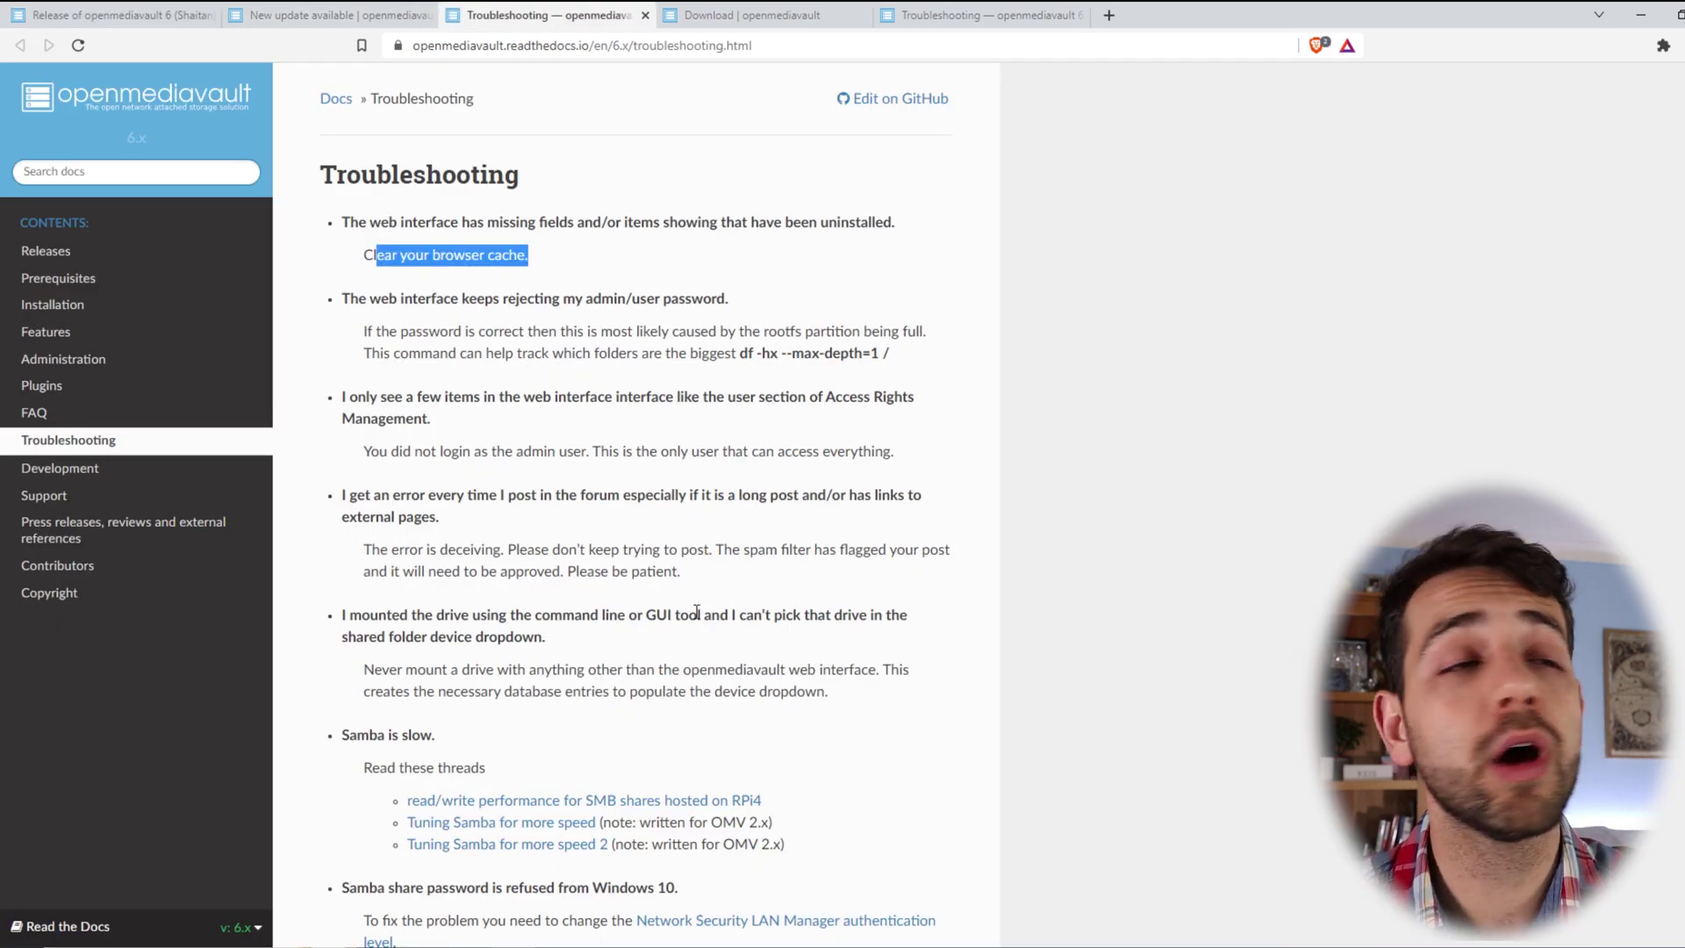
click(420, 297)
drag(597, 286, 929, 379)
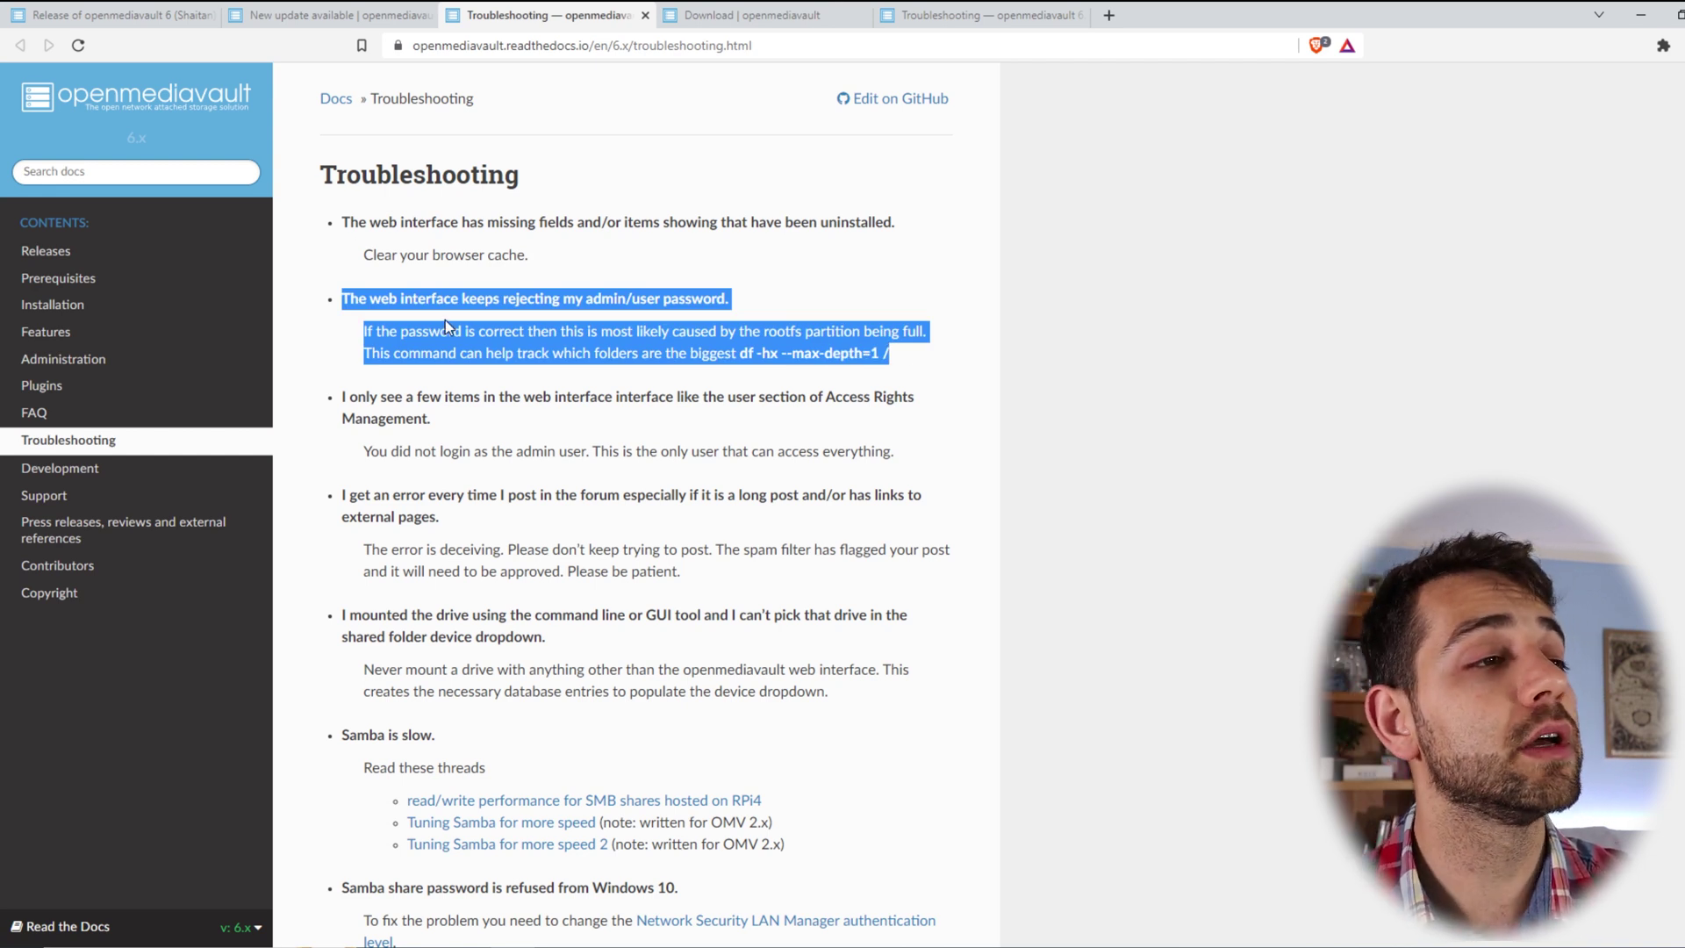
drag(670, 353, 933, 378)
- Highlight the JMicron enclosure issue, then the announcement's omv-release-upgrade instructions
scroll(418, 399, down, 7)
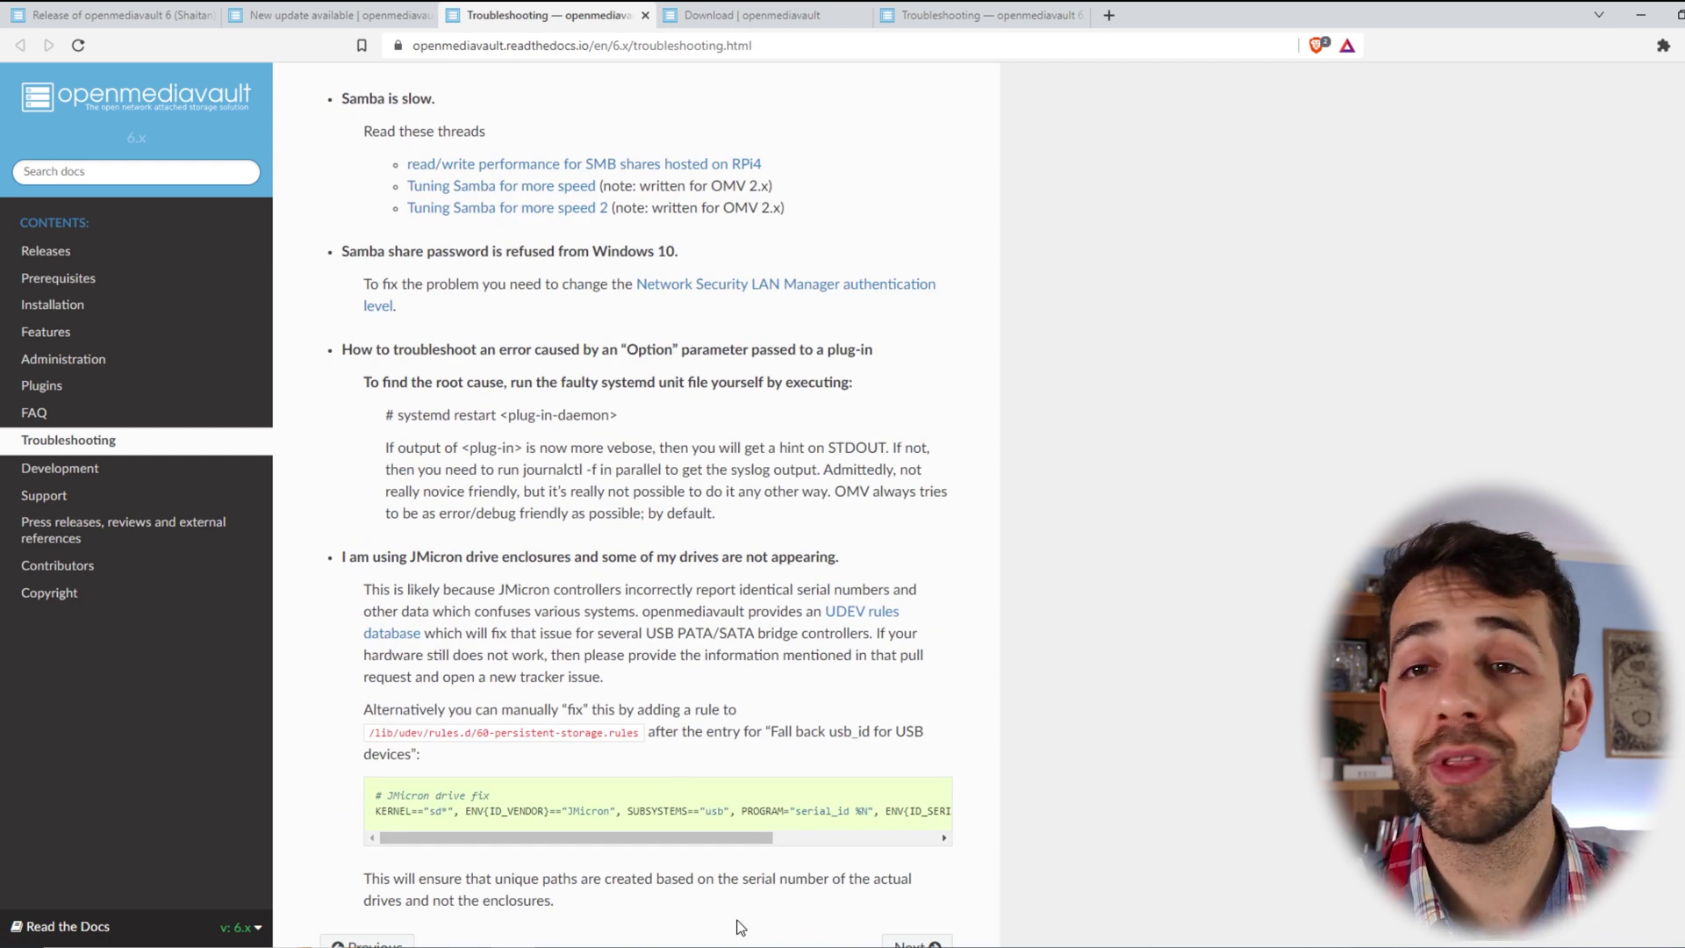
drag(342, 557, 958, 746)
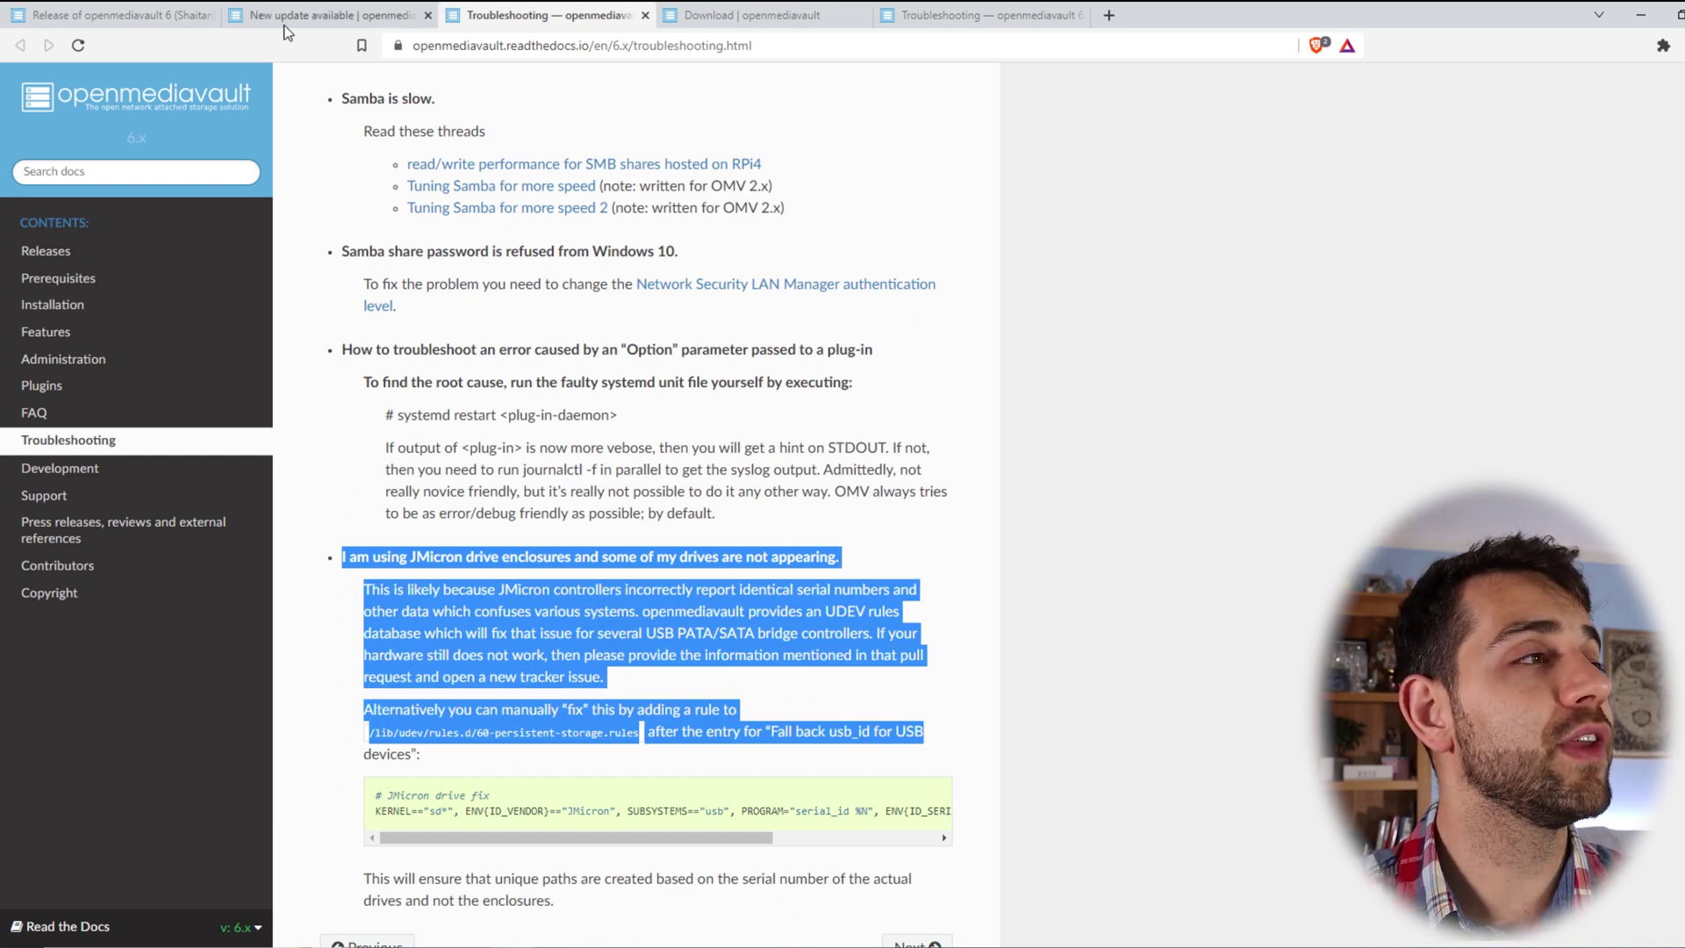
click(149, 15)
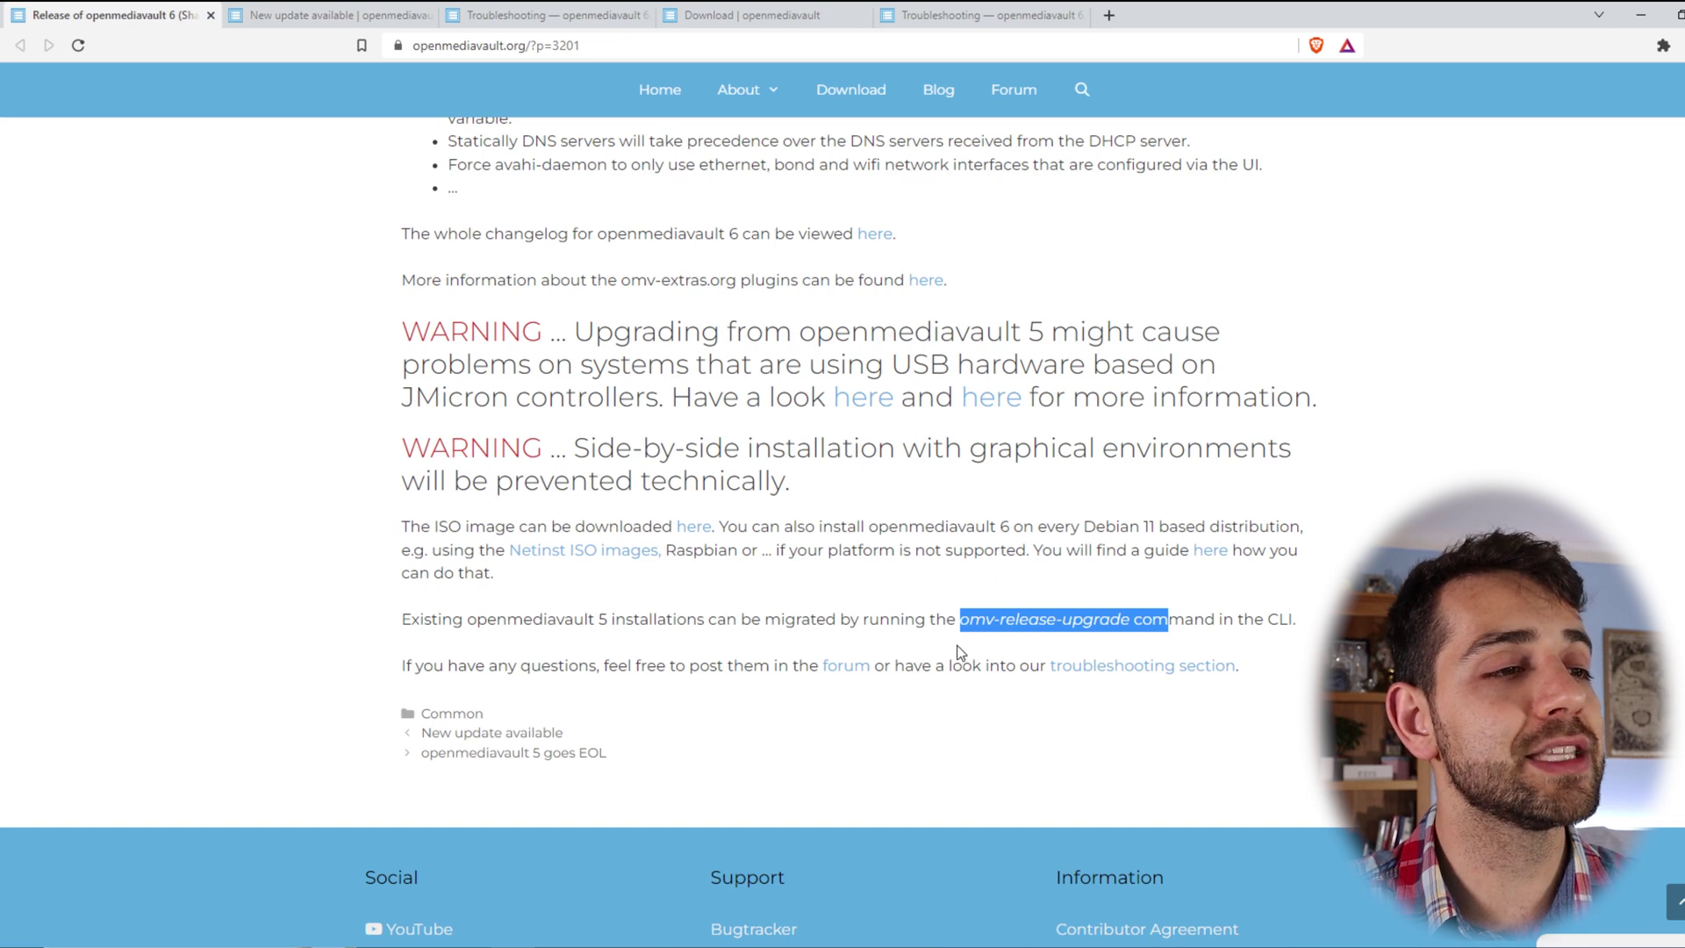
drag(957, 620, 1270, 643)
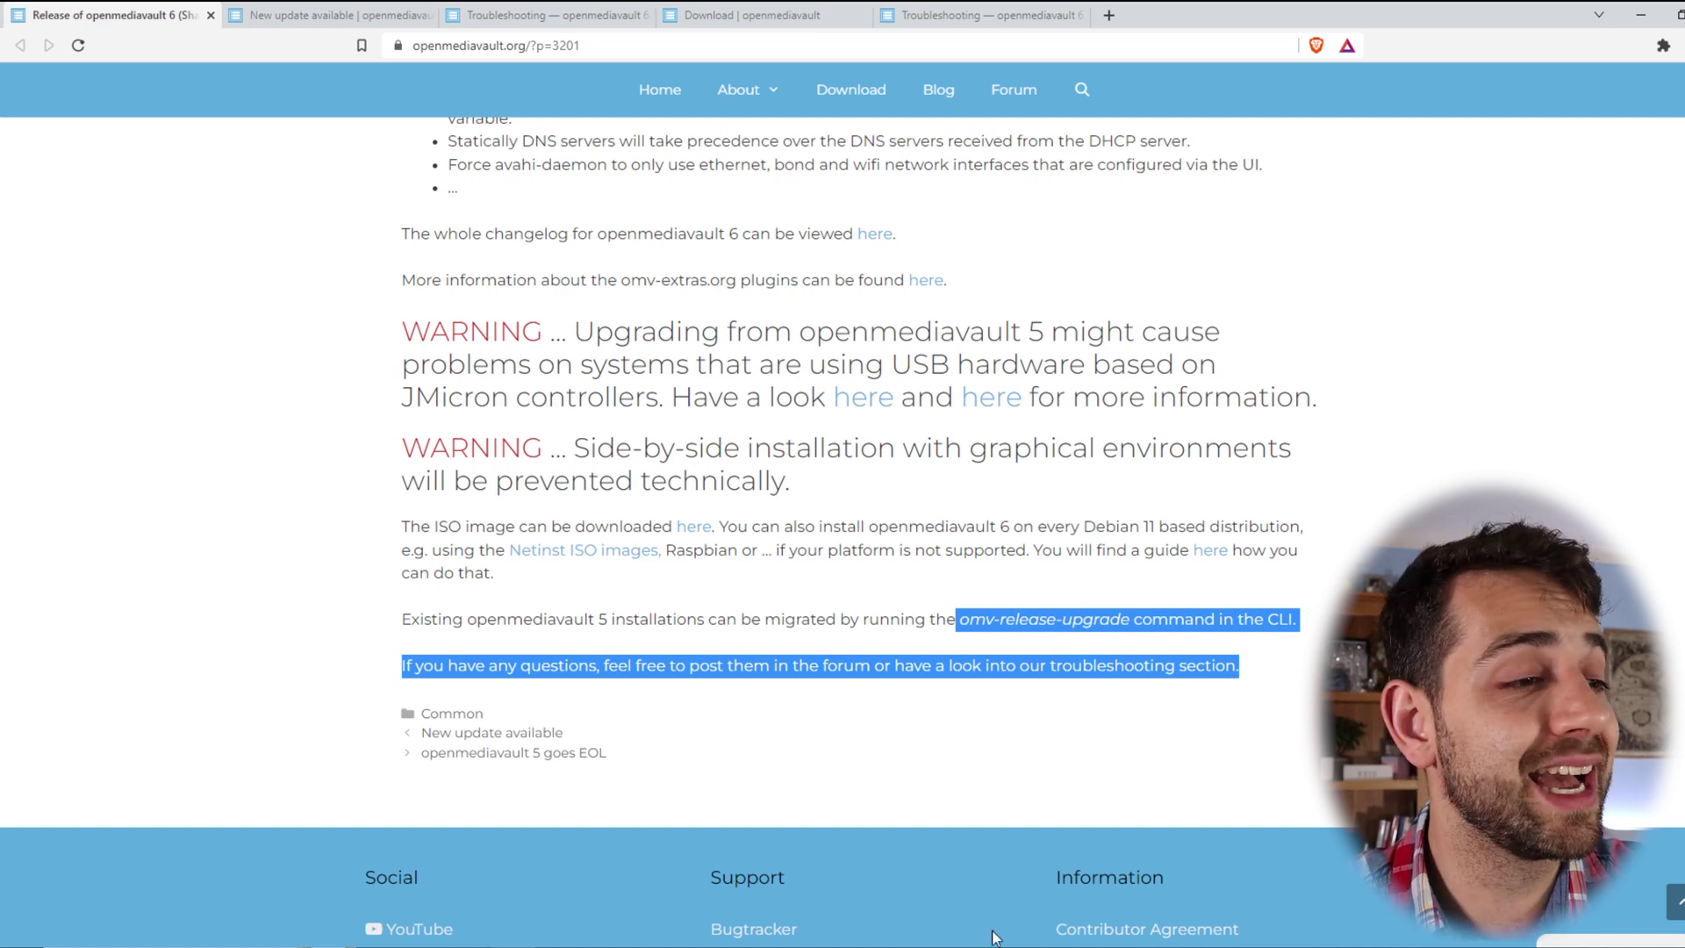
- Switch to VirtualBox Manager and start the OMV-sauberlab VM
key(alt+Tab)
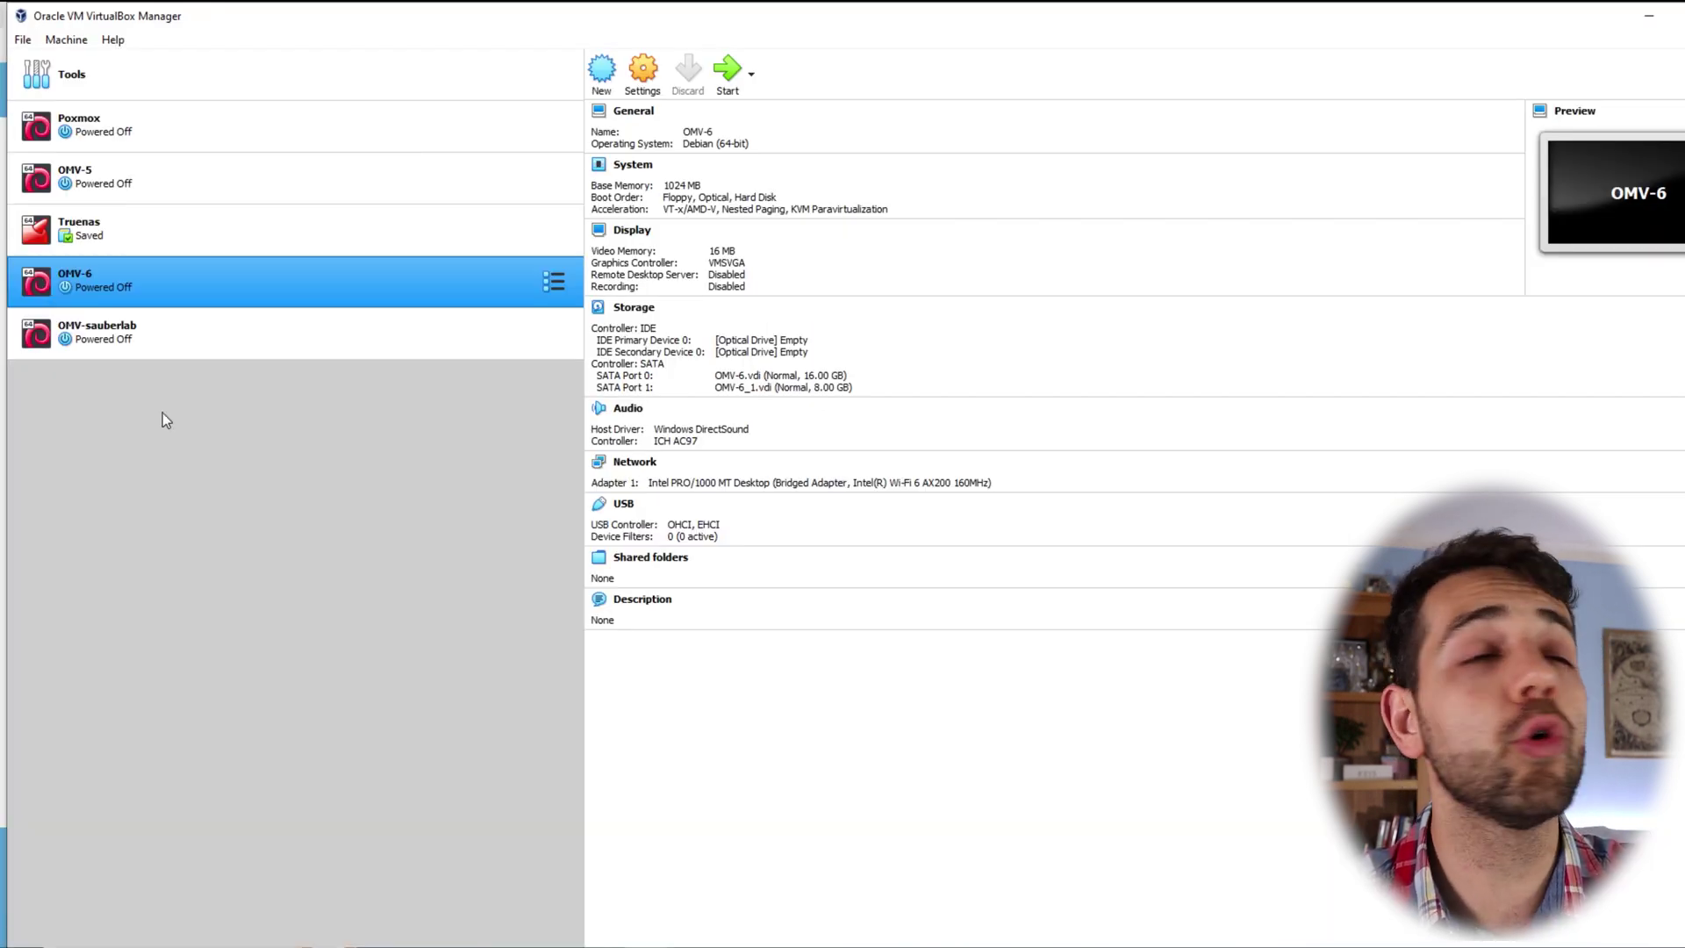
click(85, 350)
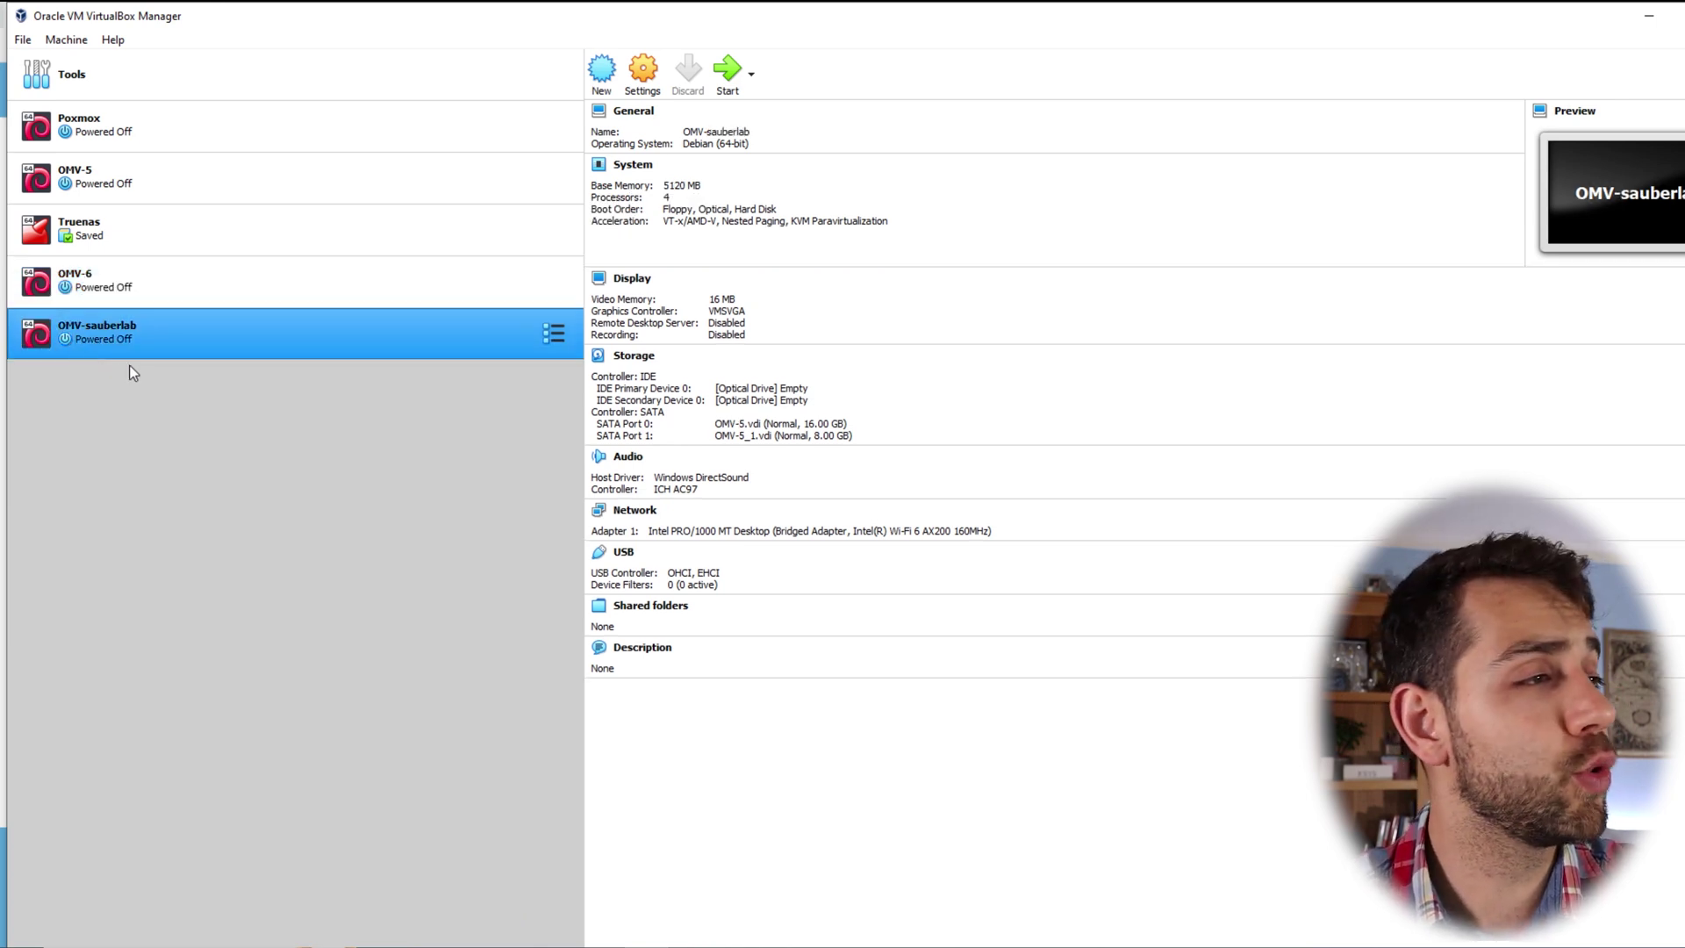
double_click(162, 347)
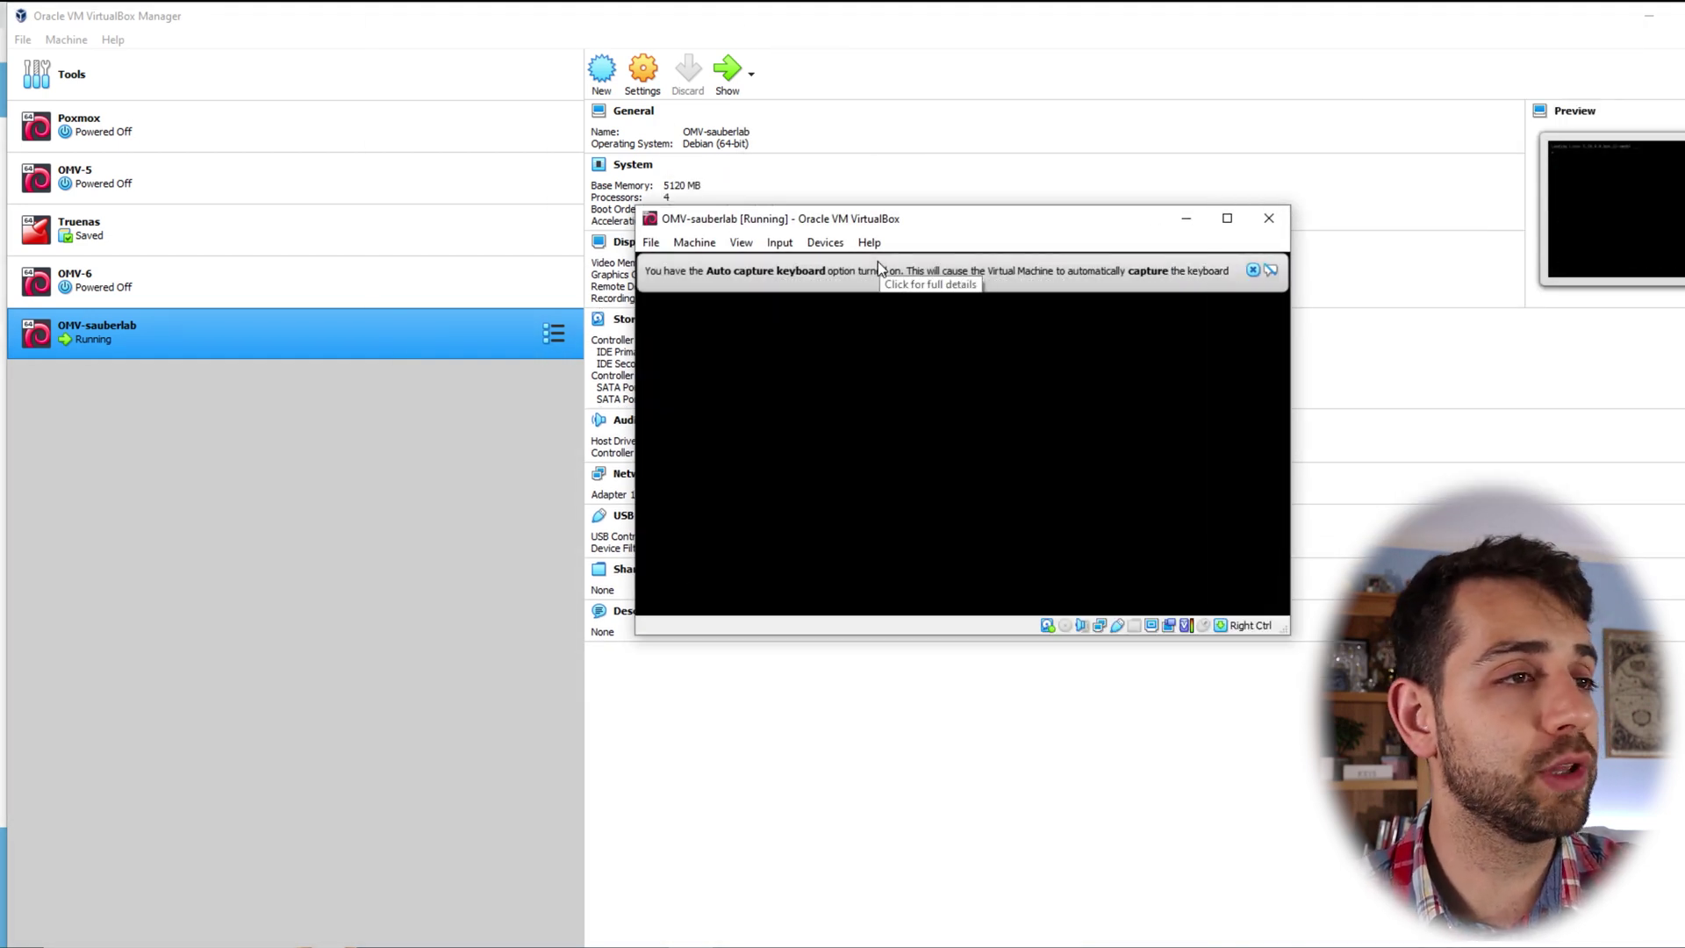
- Maximize the OMV-sauberlab VM window to fill the screen
click(1228, 219)
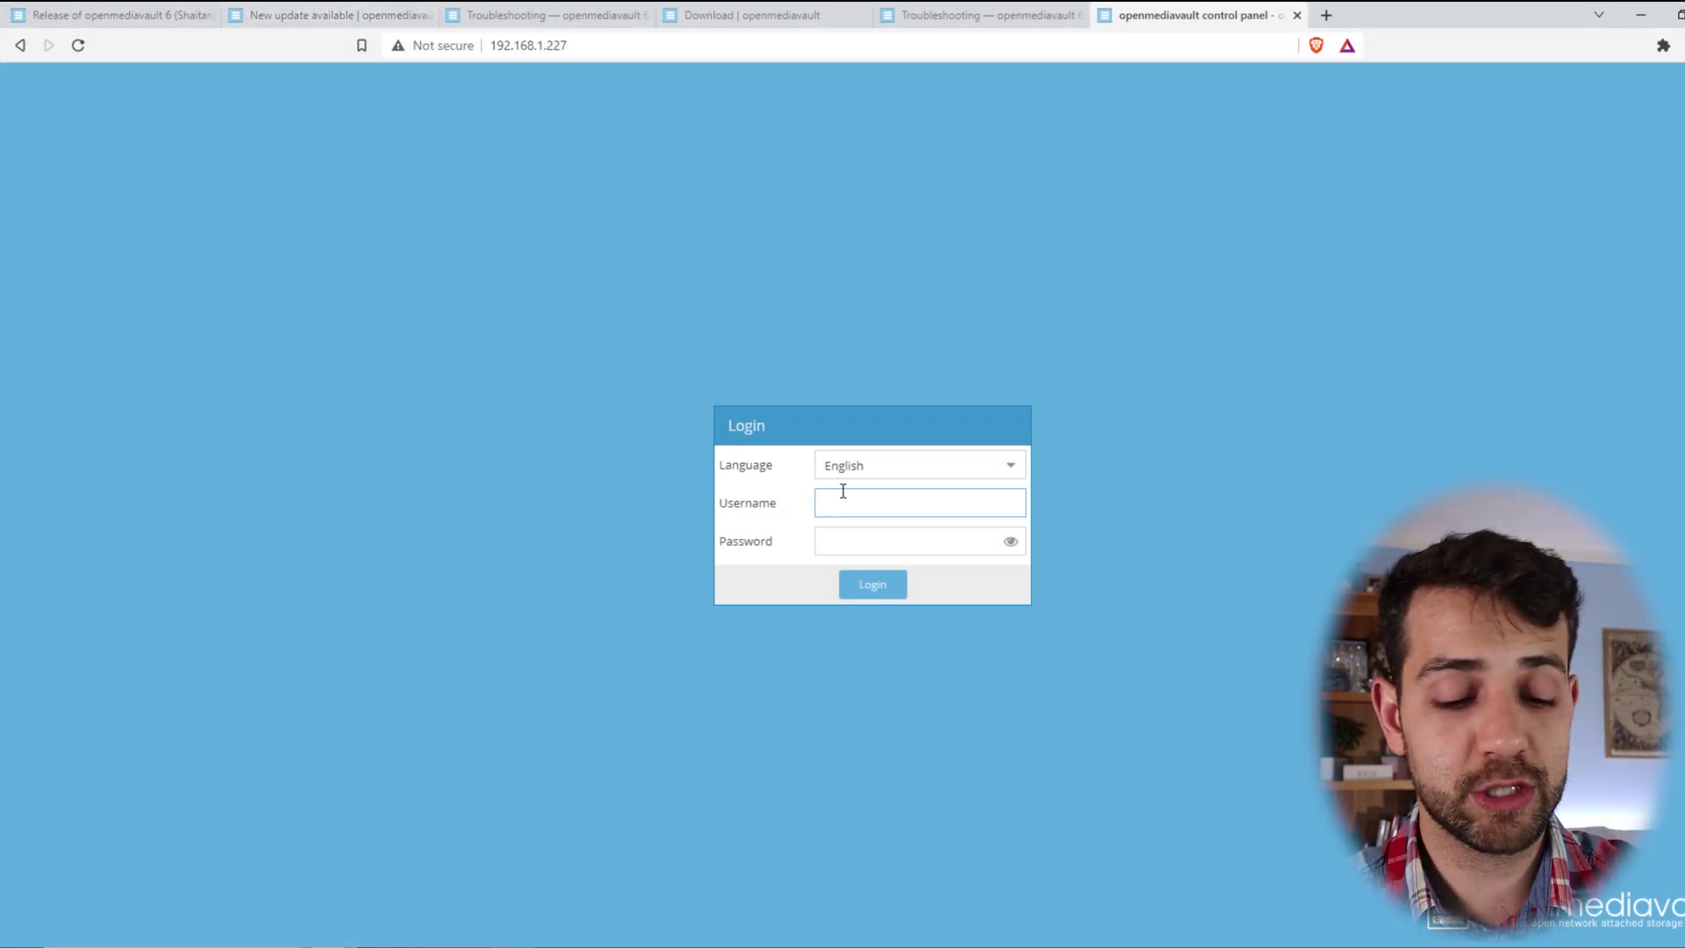
- Log in as admin with the default password, correcting a typo in it first
text(admin)
key(Tab)
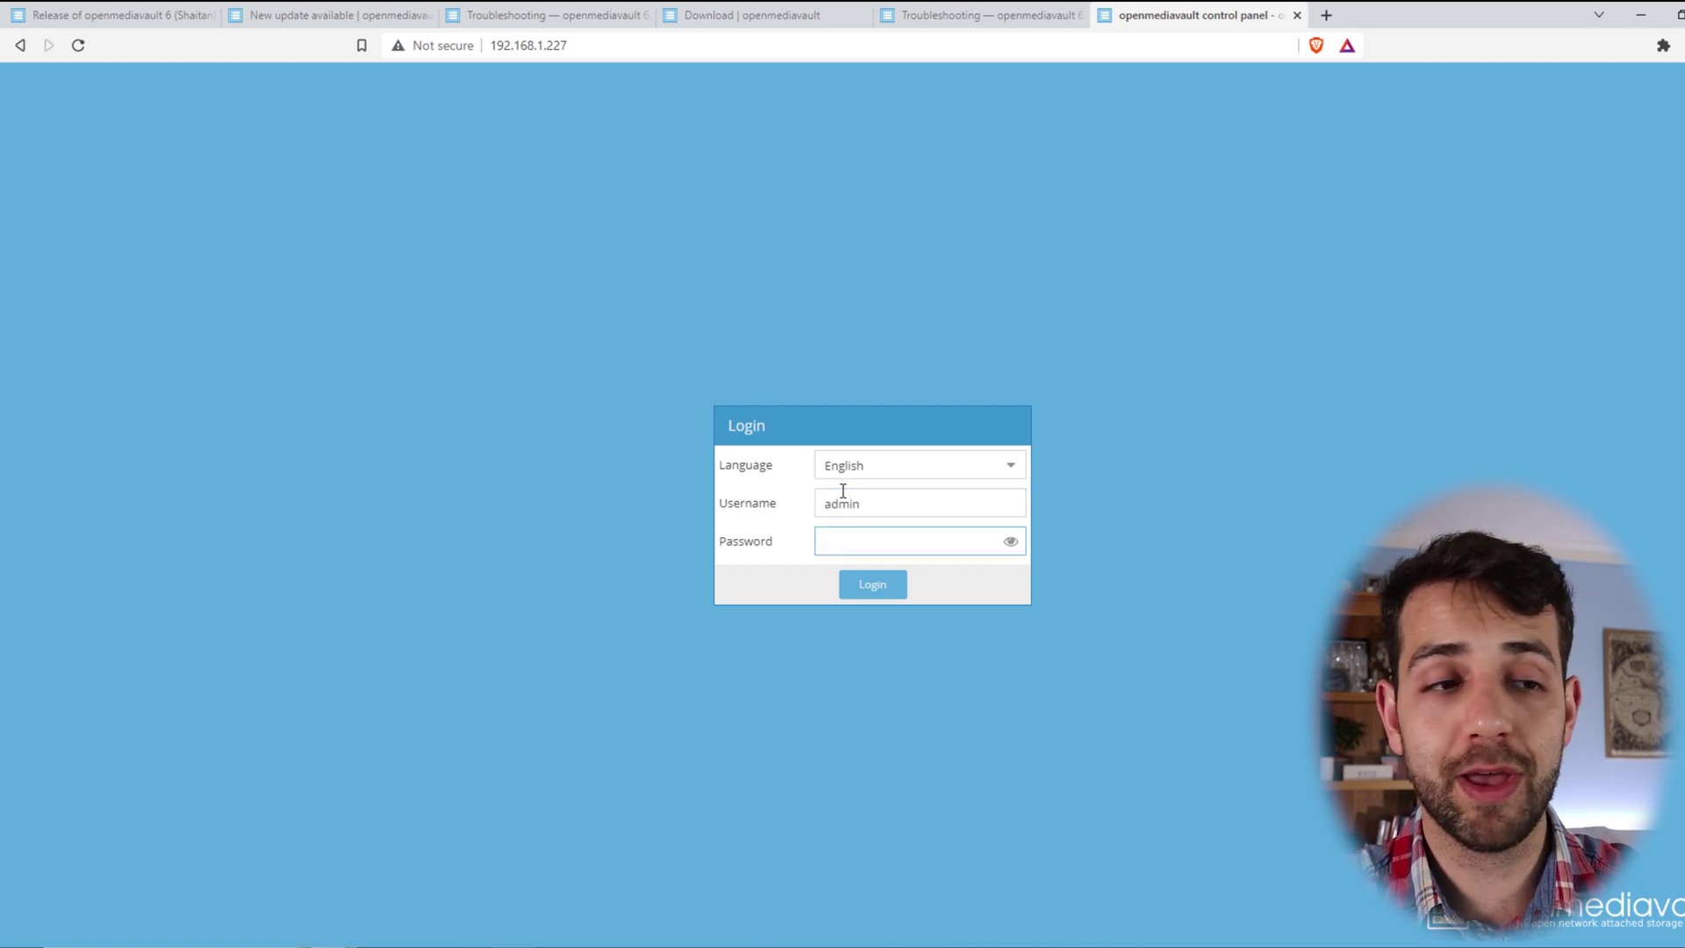
text(open)
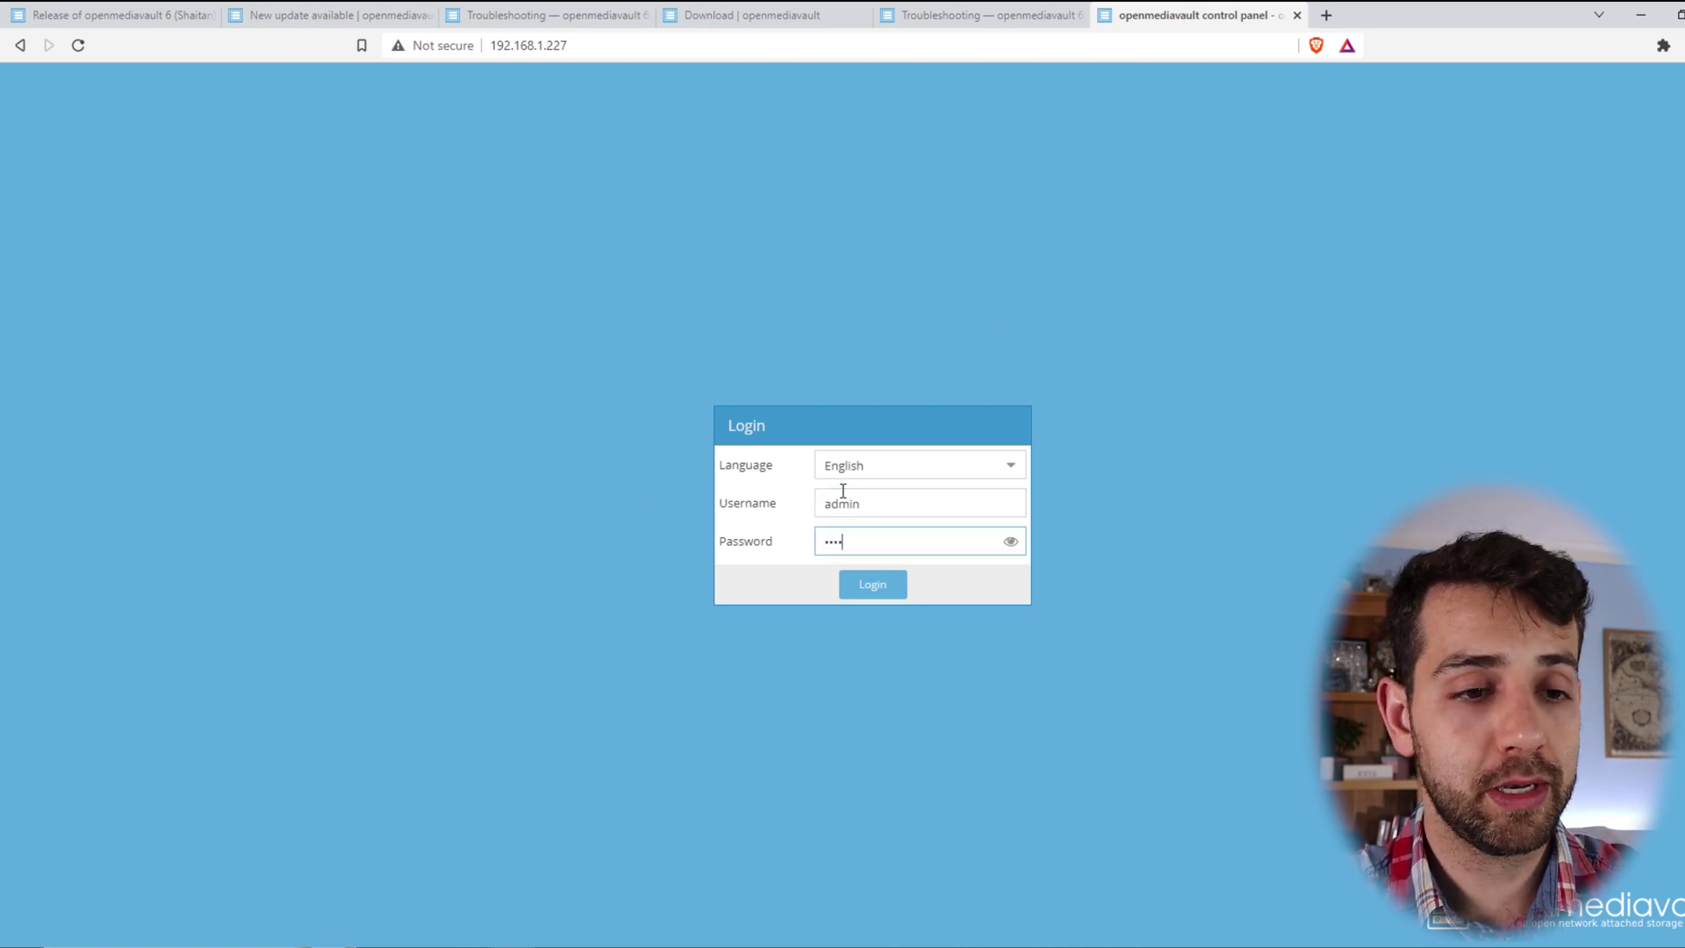
text(mediavault)
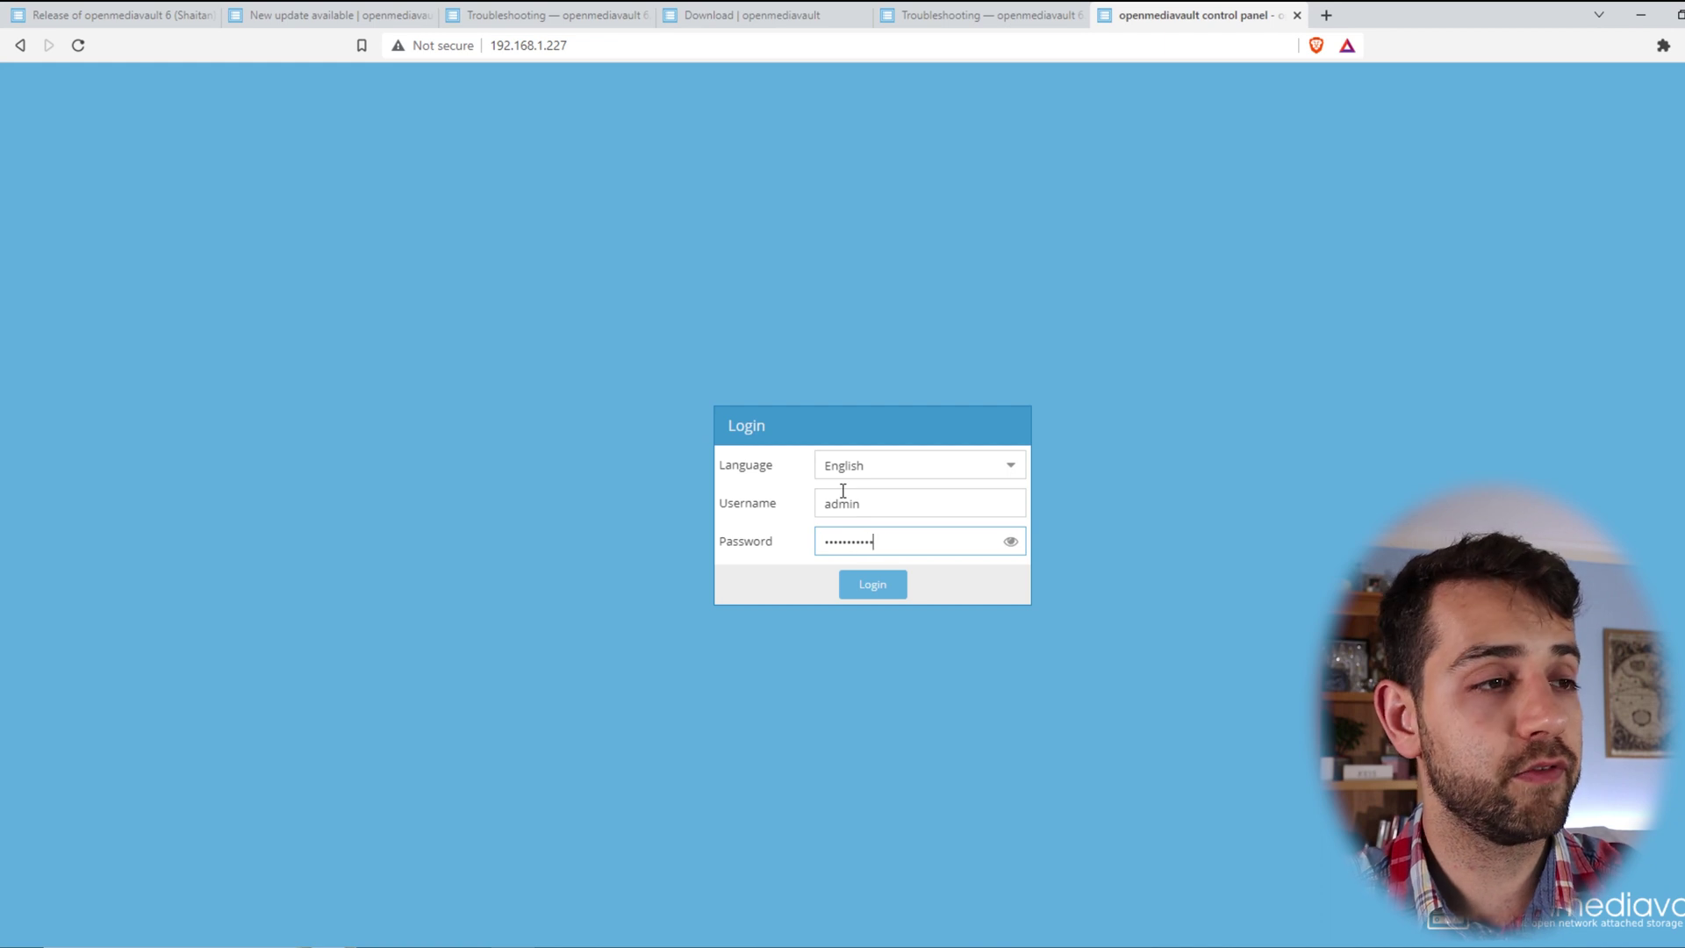
click(1010, 540)
key(End)
key(Left)
key(Left)
key(Left)
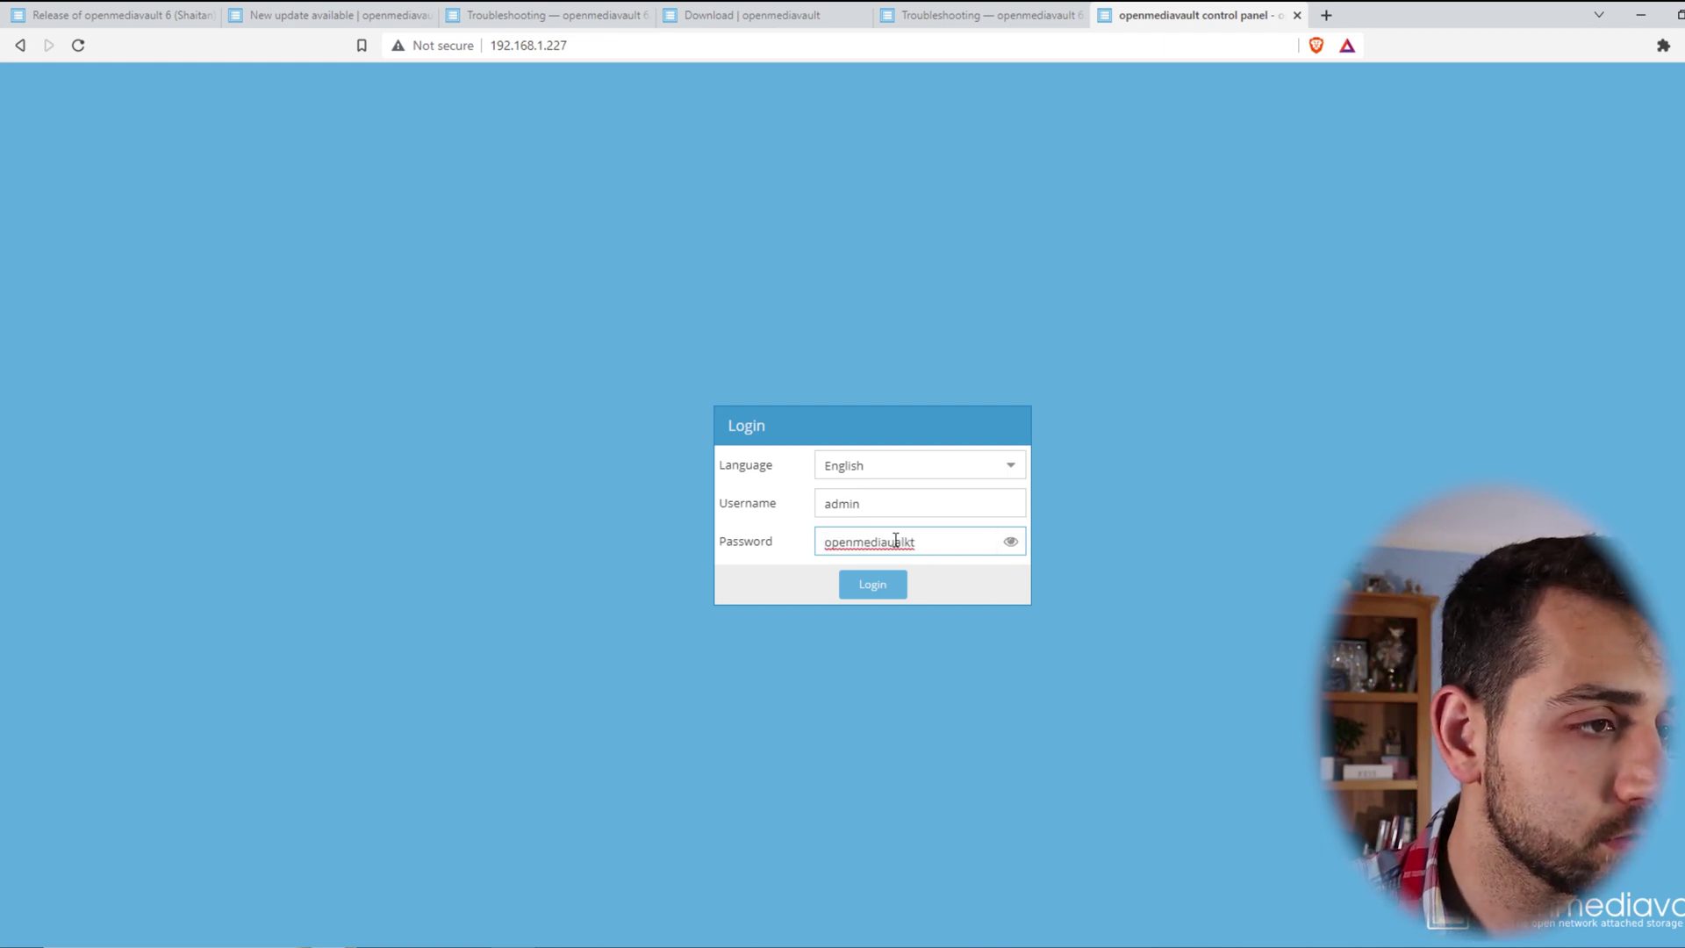
key(BackSpace)
key(BackSpace)
text(va)
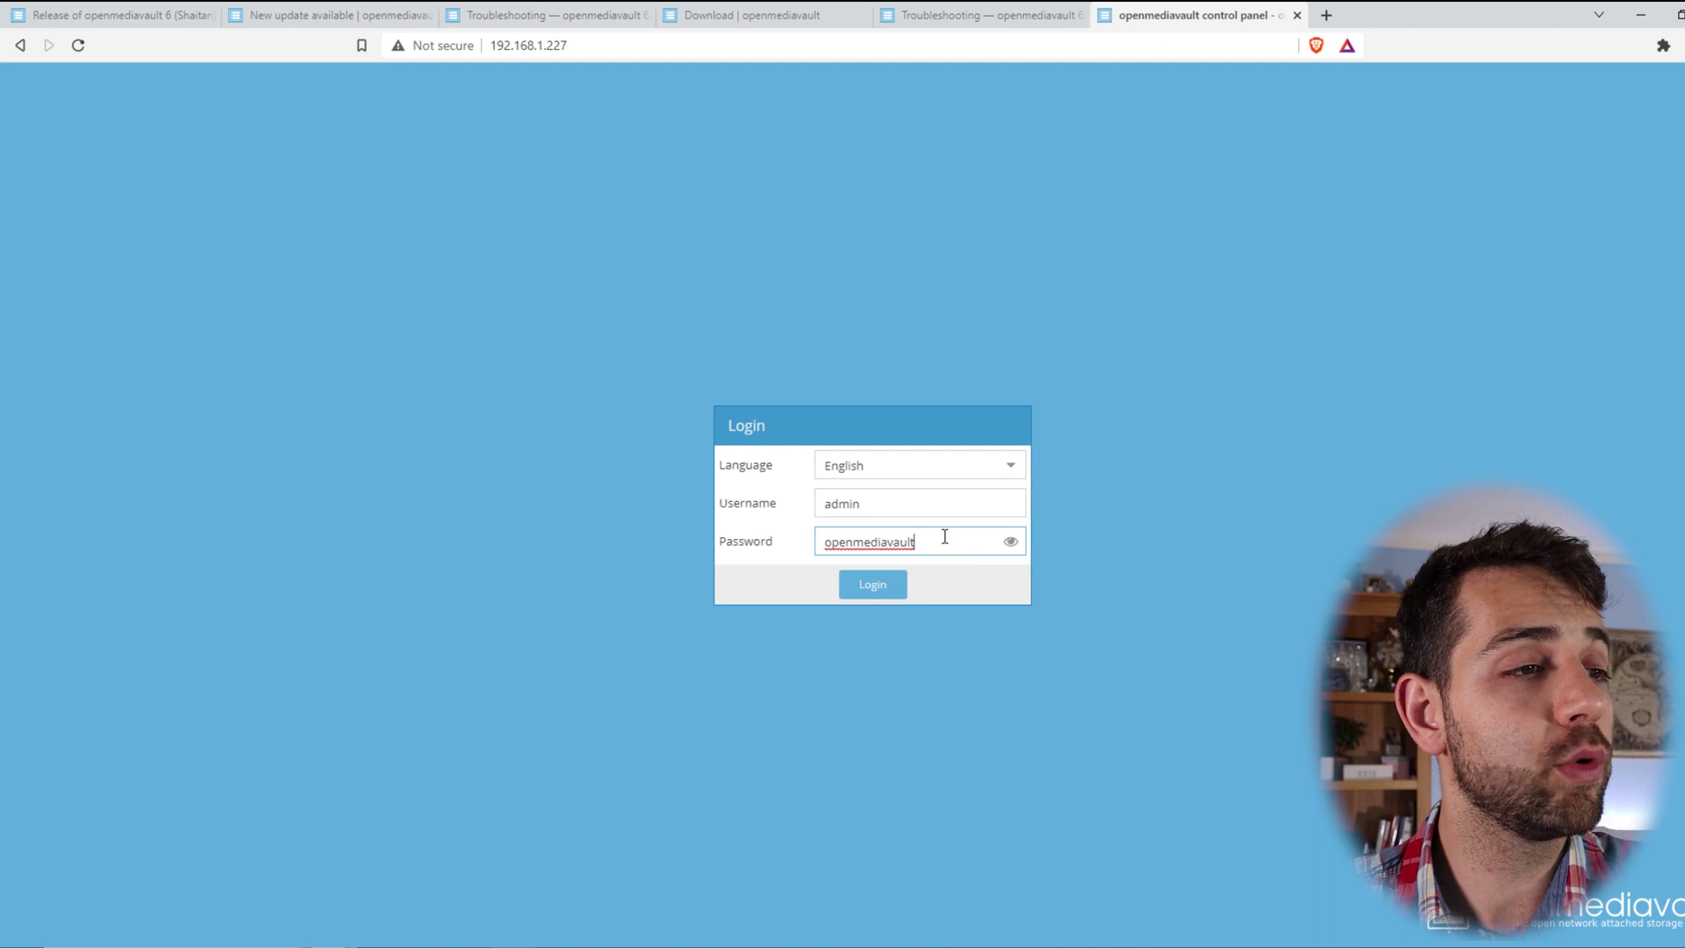
drag(914, 538, 684, 543)
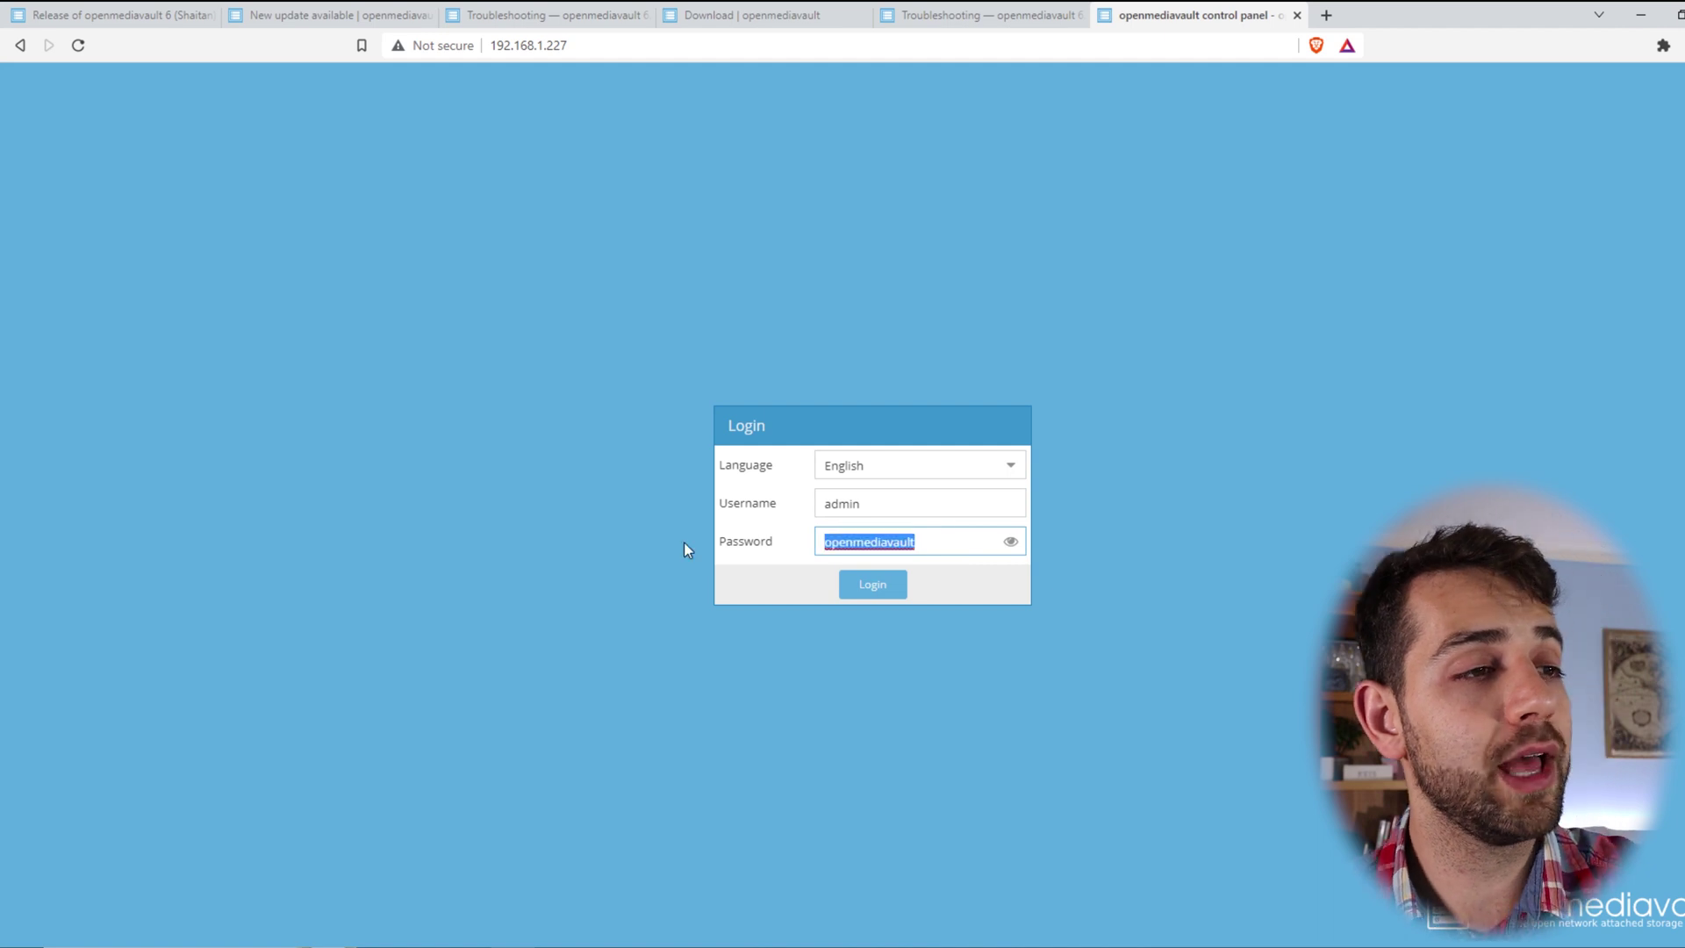
click(893, 588)
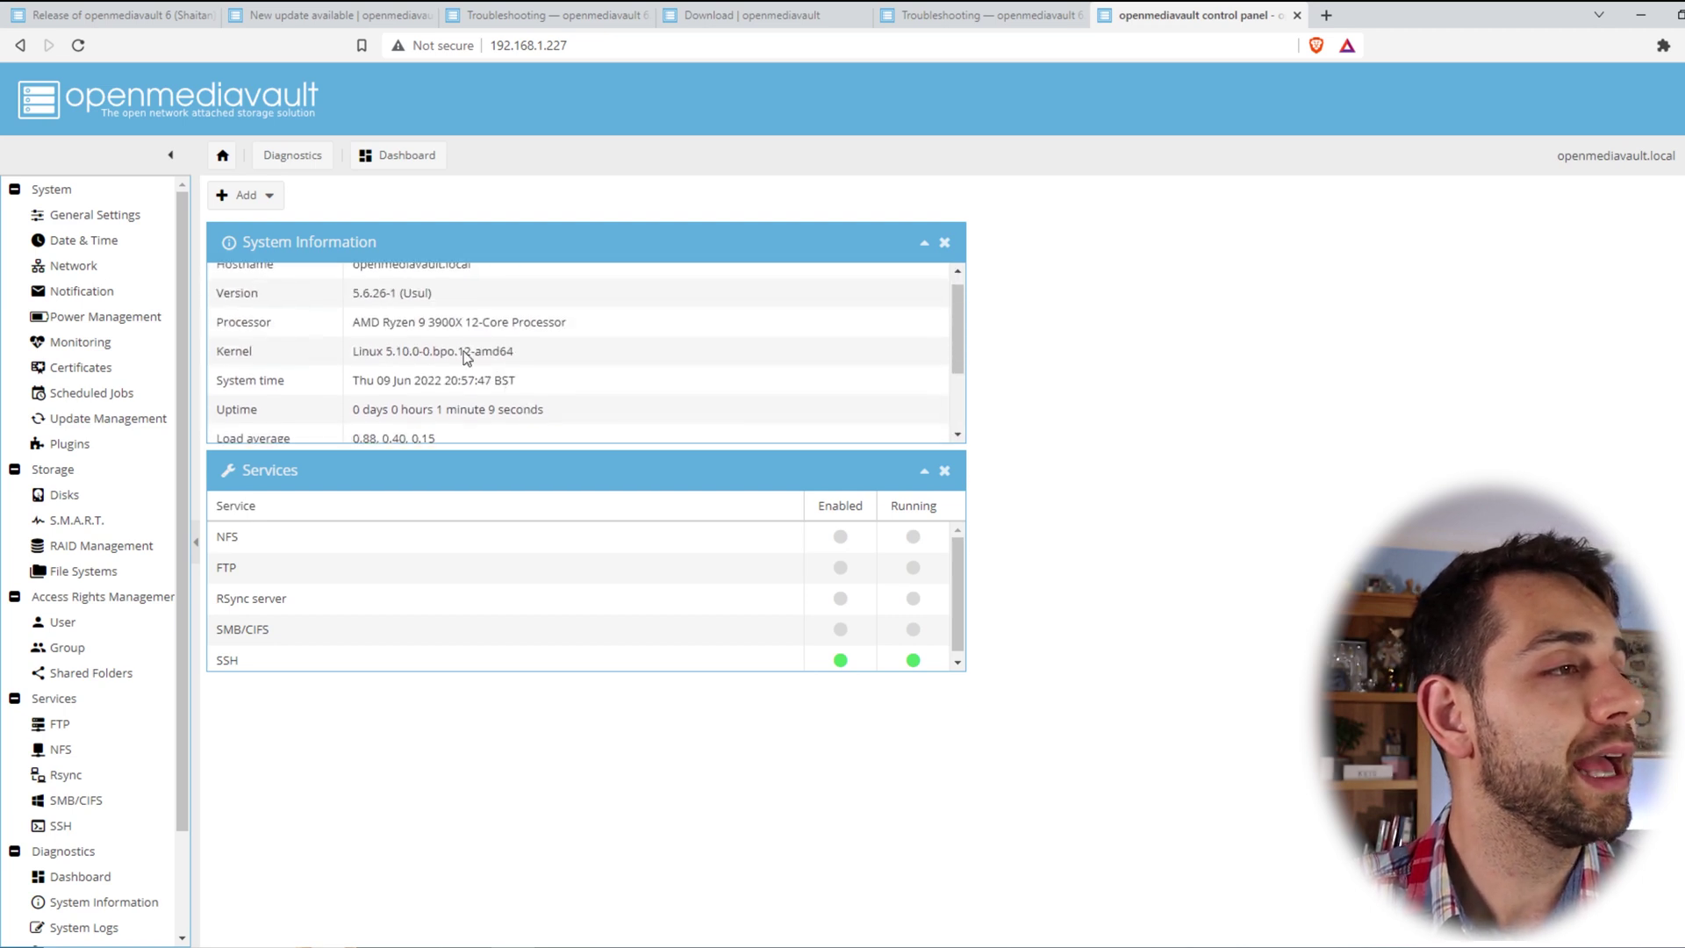
- Note the kernel version in System Information and check Update Management for new updates
click(367, 366)
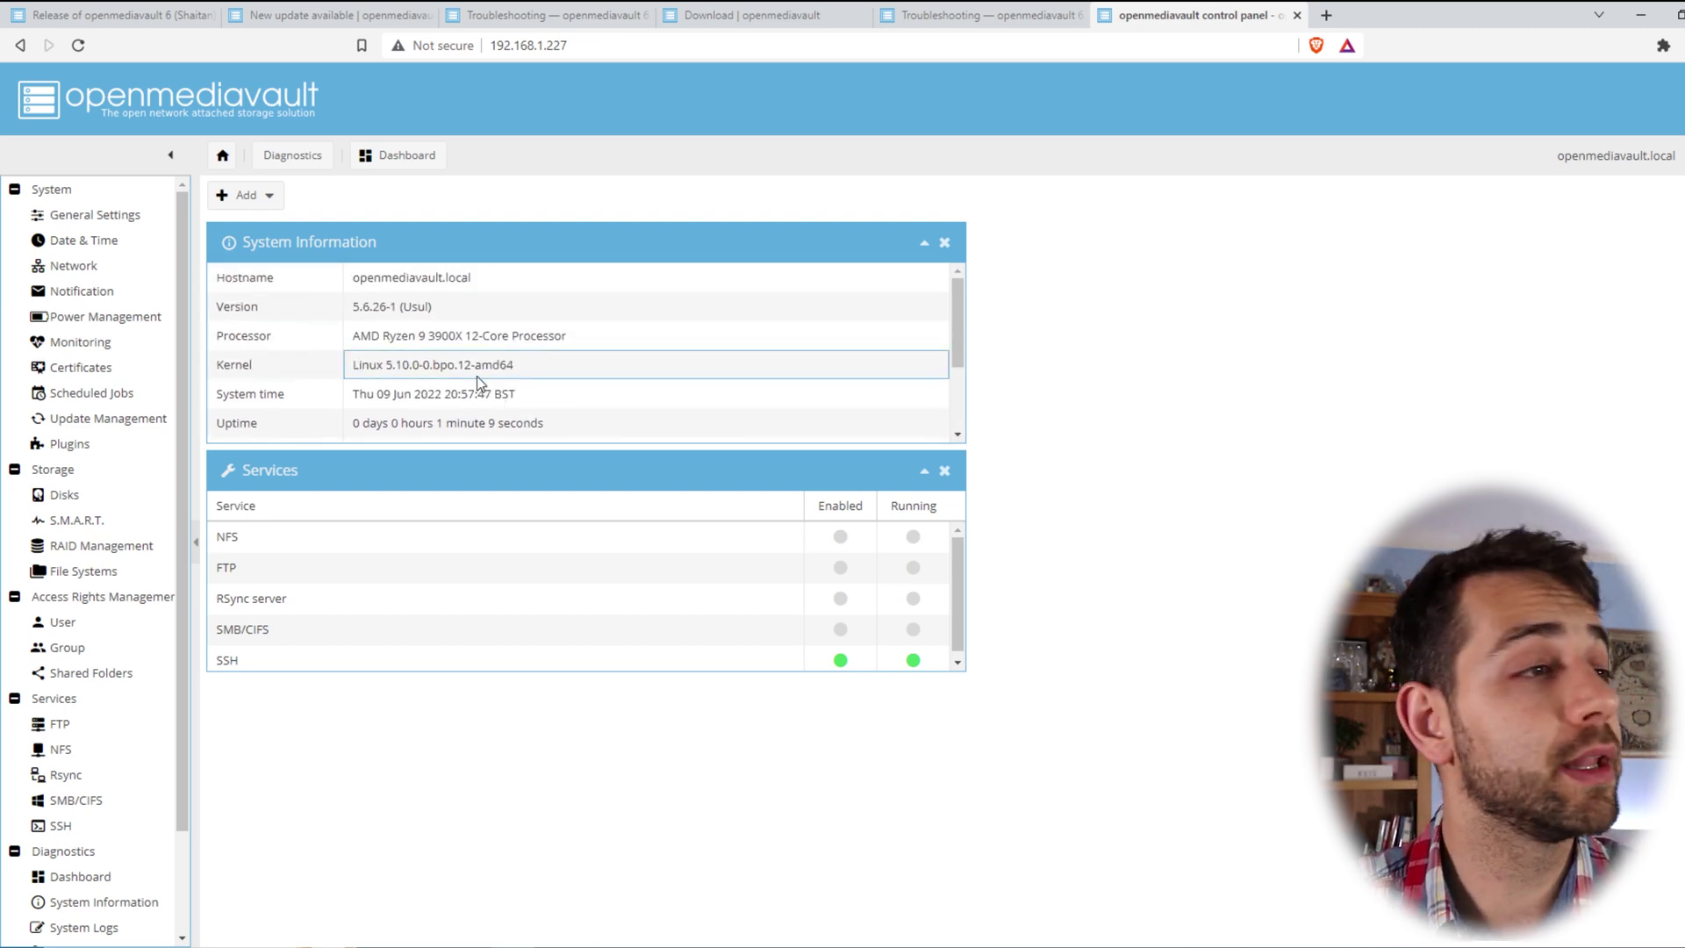
scroll(446, 374, down, 2)
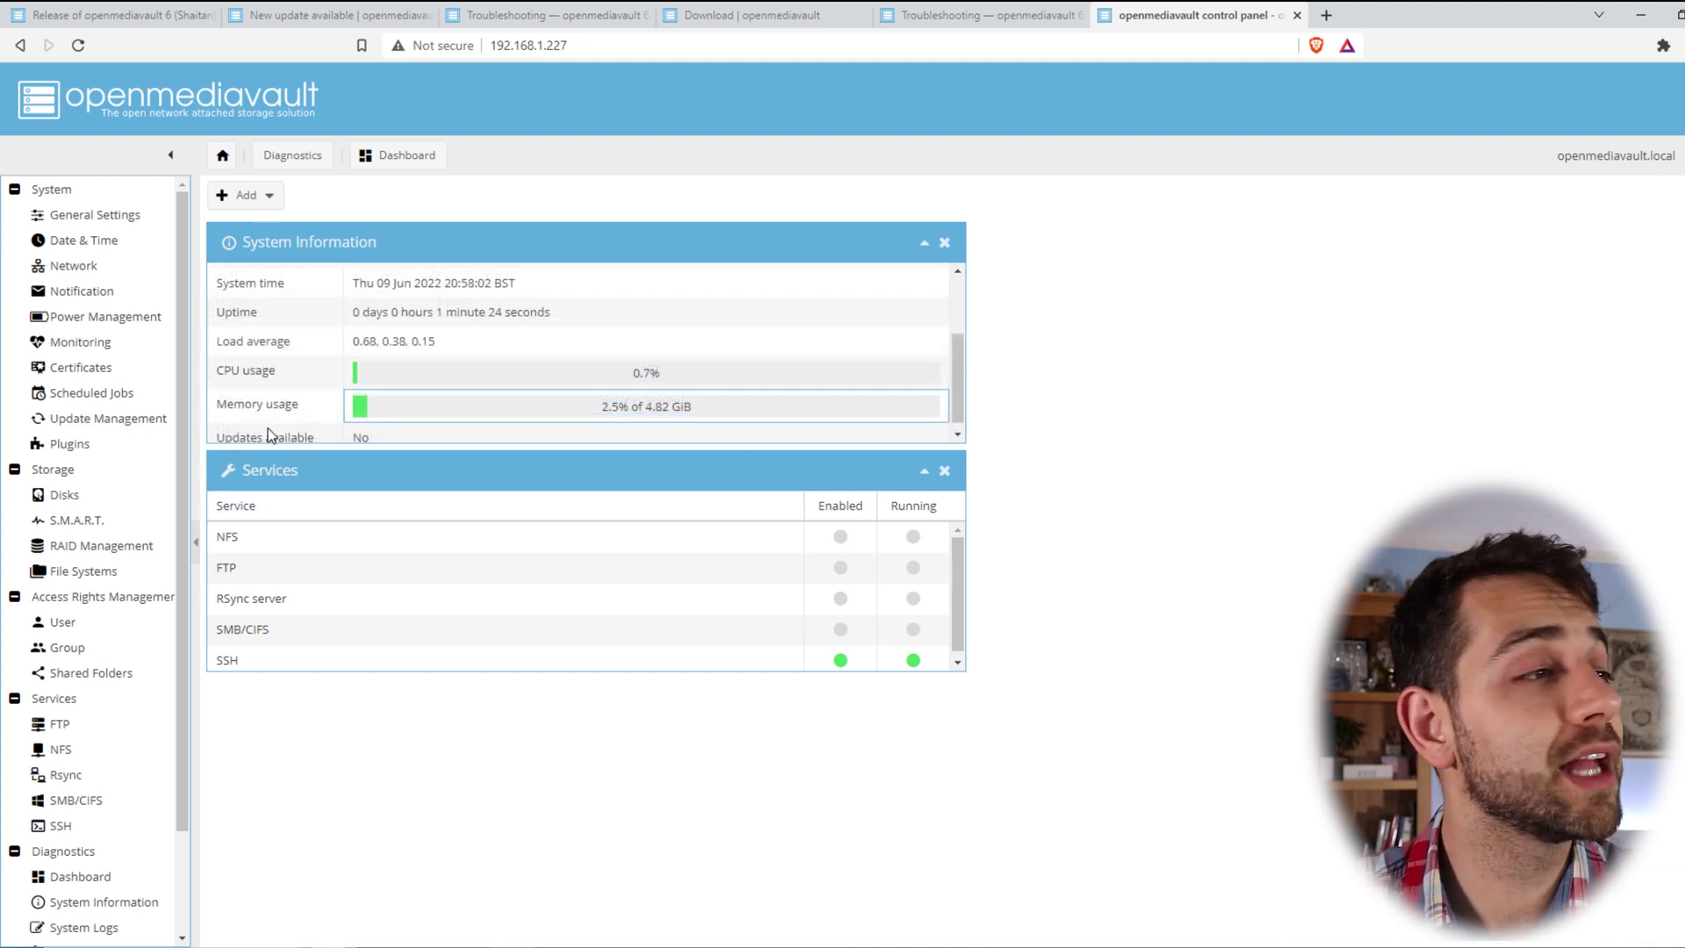
click(110, 425)
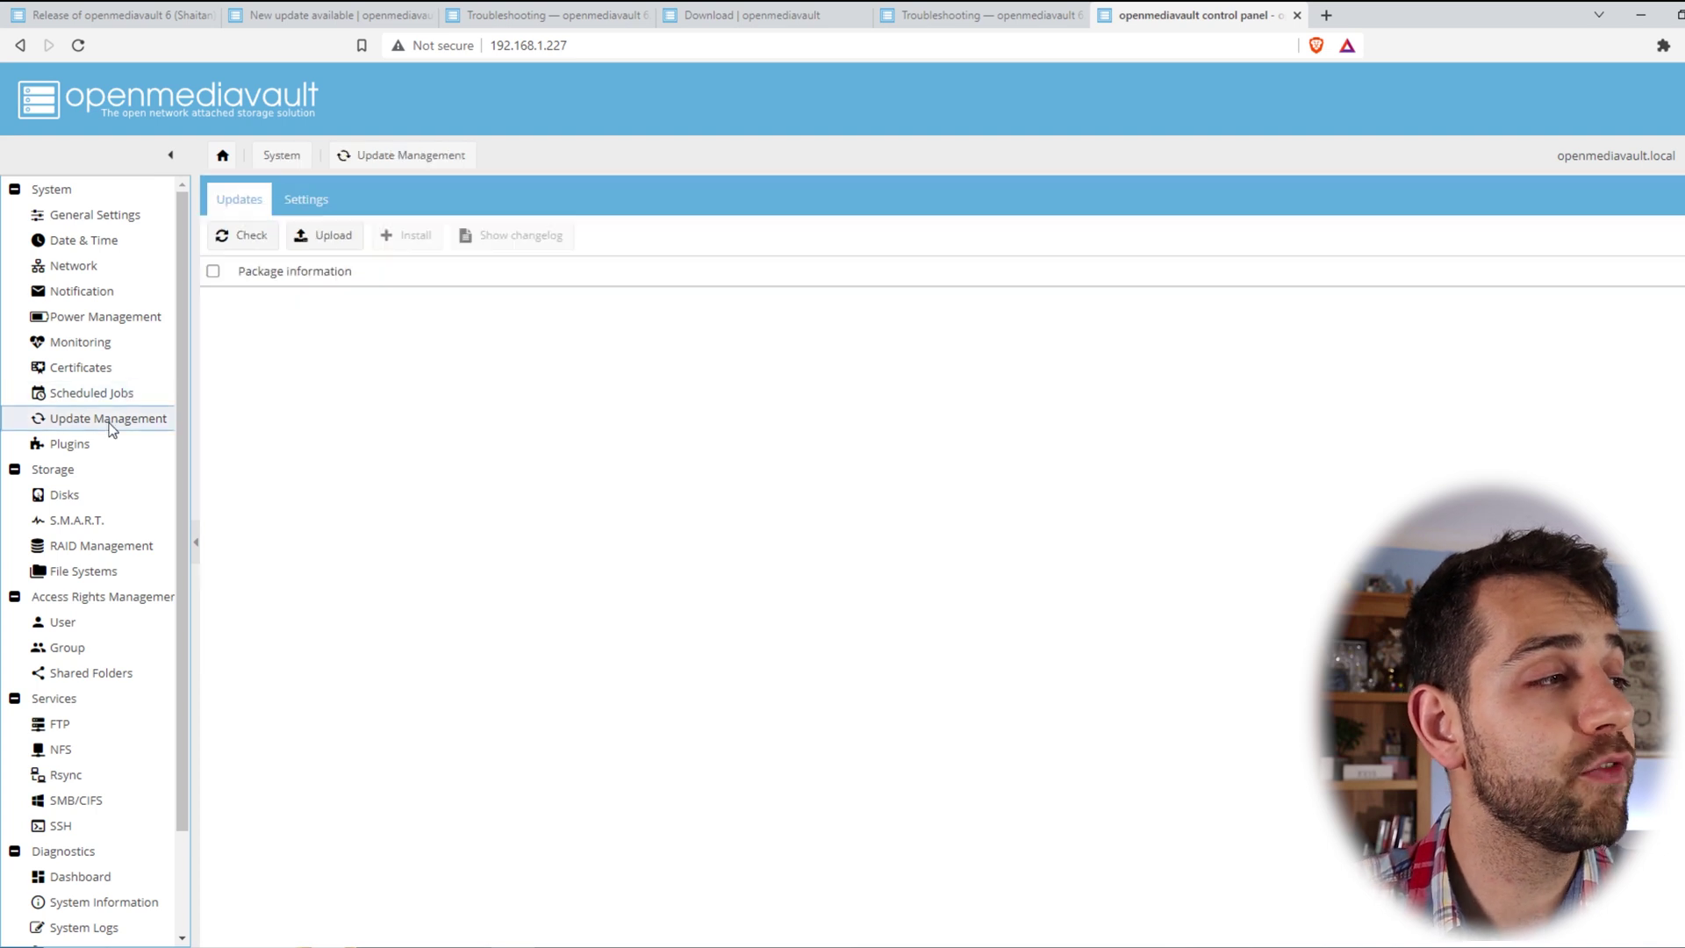
click(231, 252)
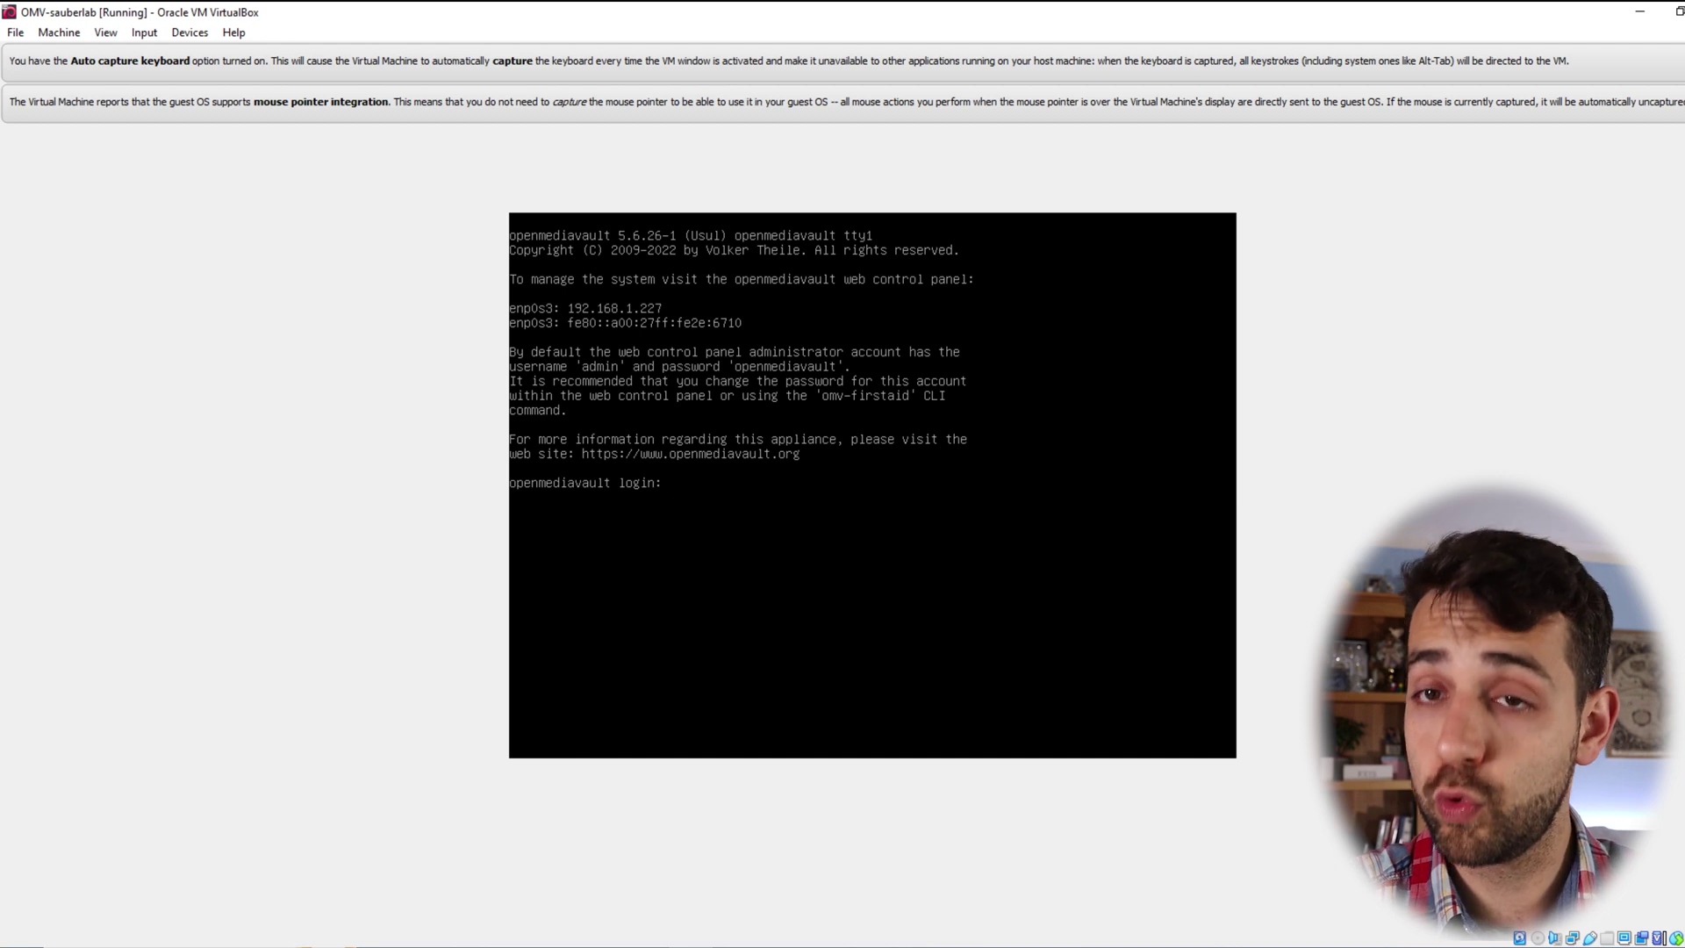
- Log in to the VM console as root and run omv-release-upgrade
text(root)
key(Return)
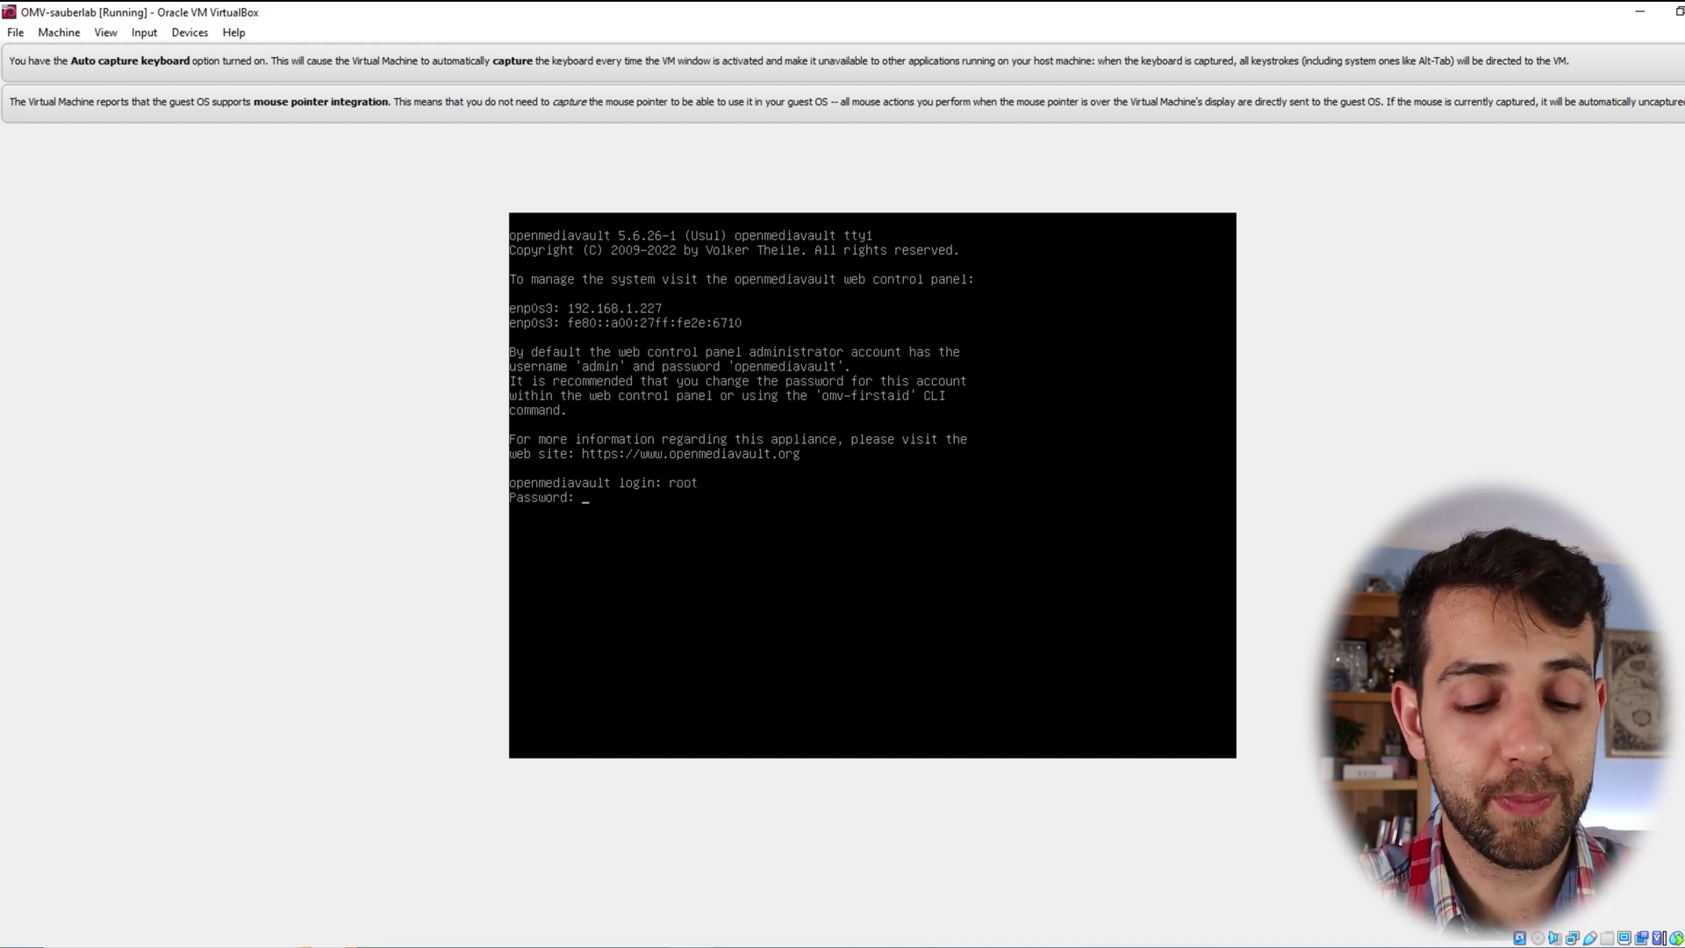
text(omv-release-upgrade)
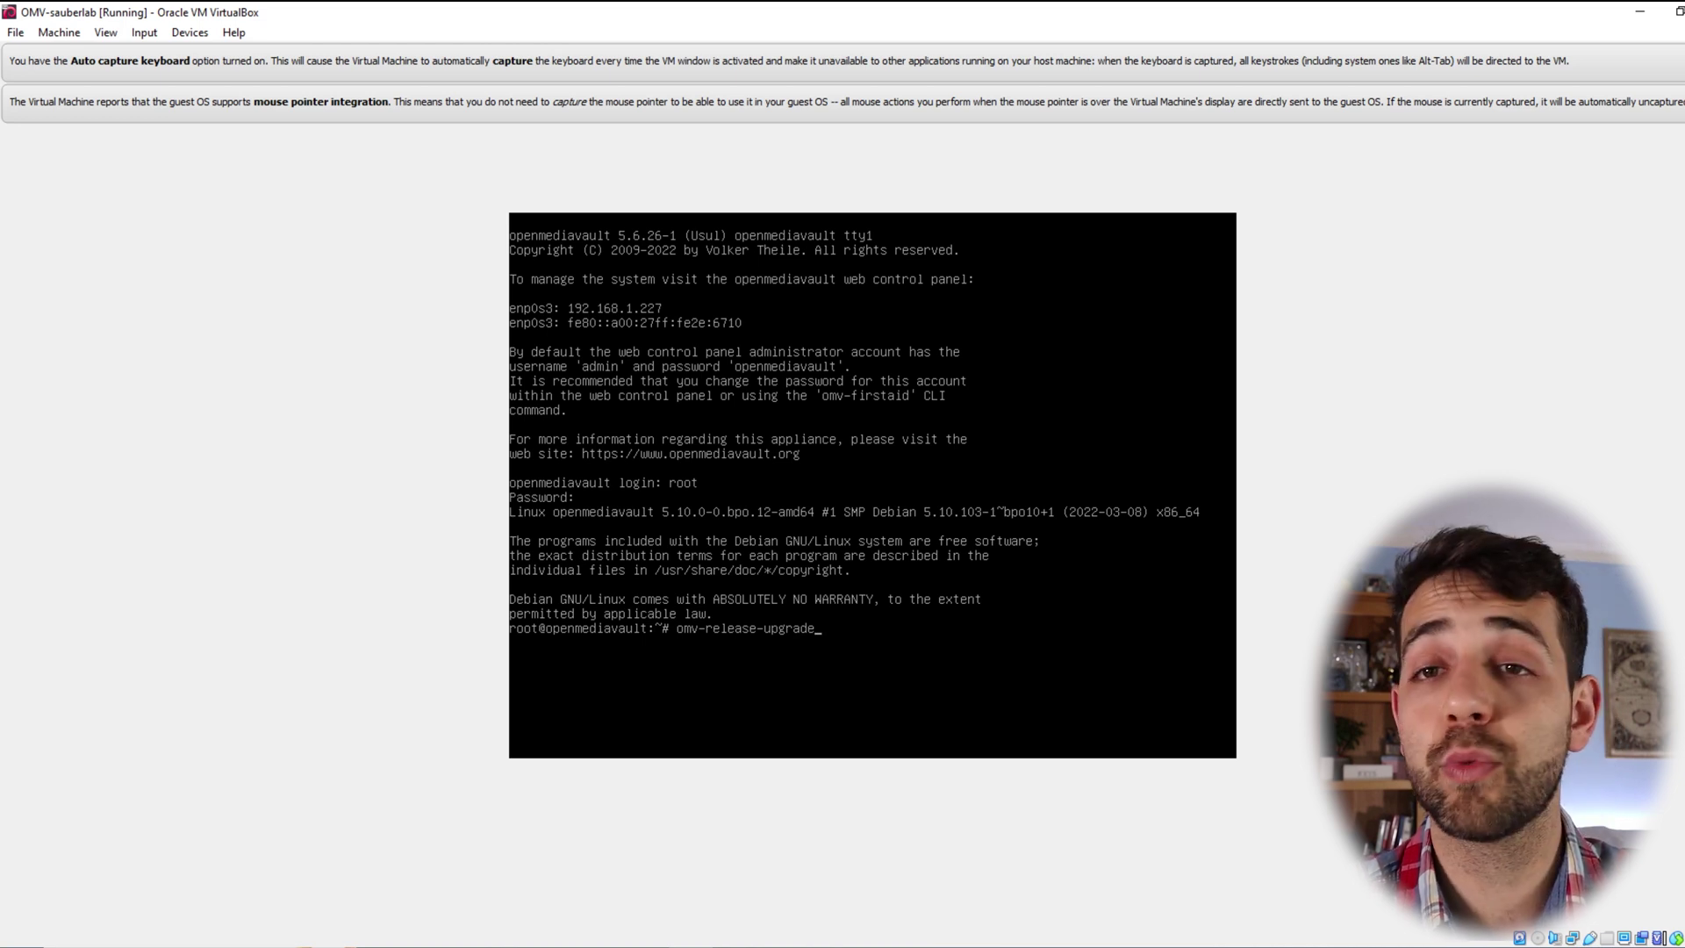
key(Return)
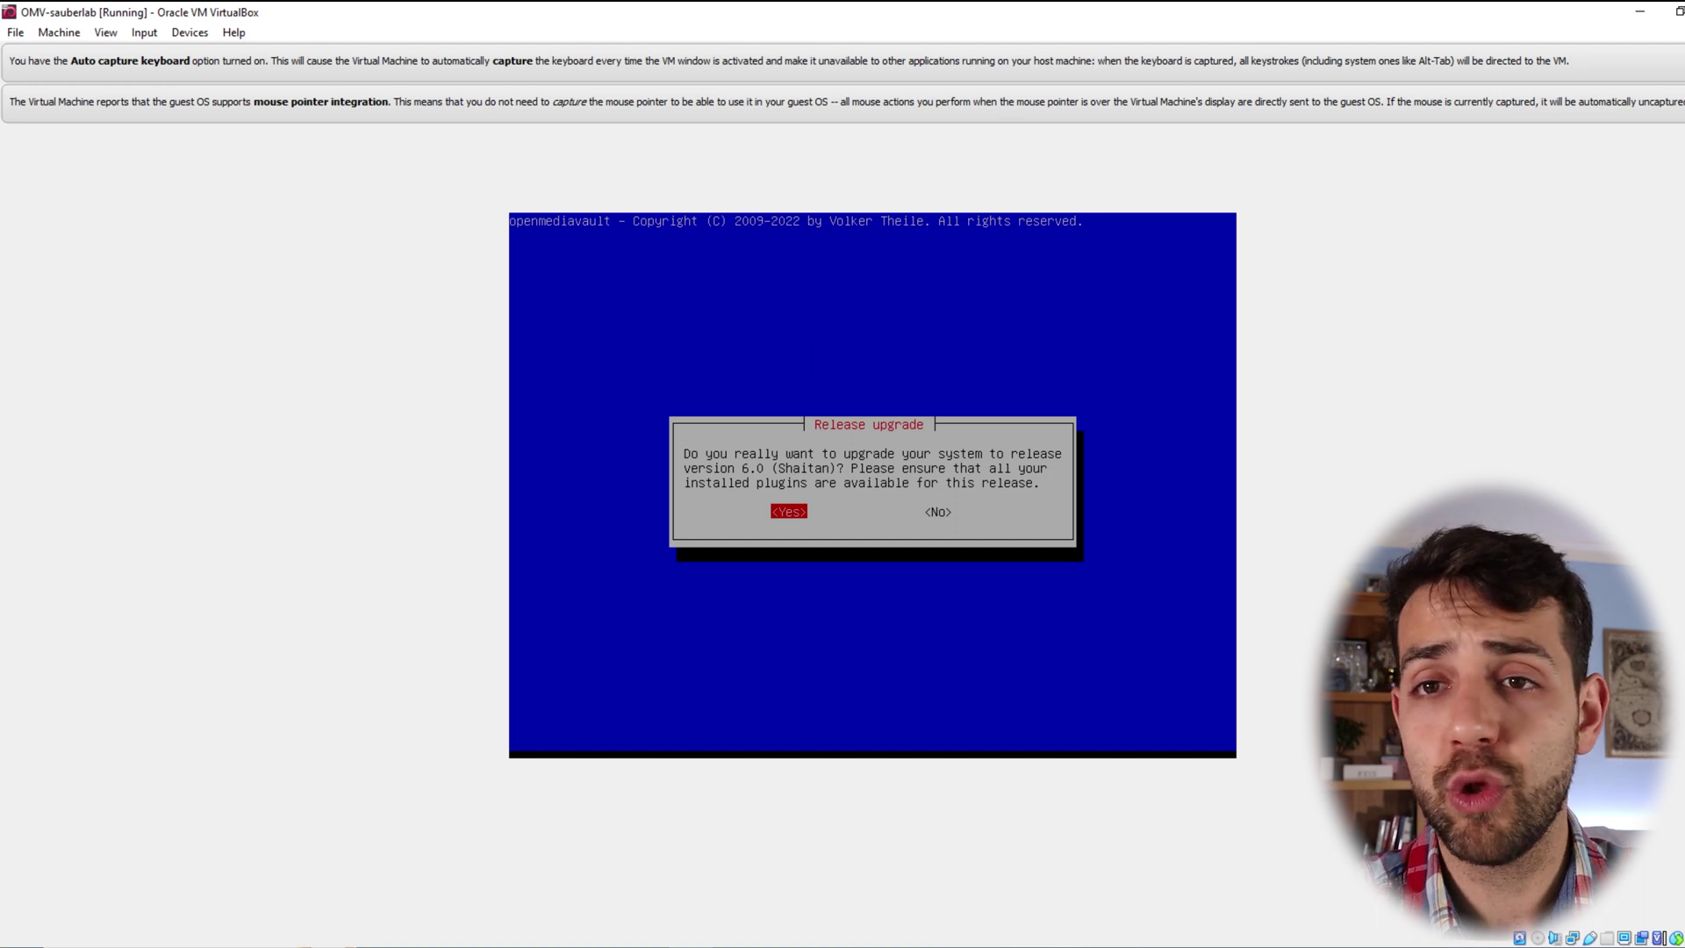
- Confirm the upgrade to openmediavault release 6.0 and let apt finish installing
key(Return)
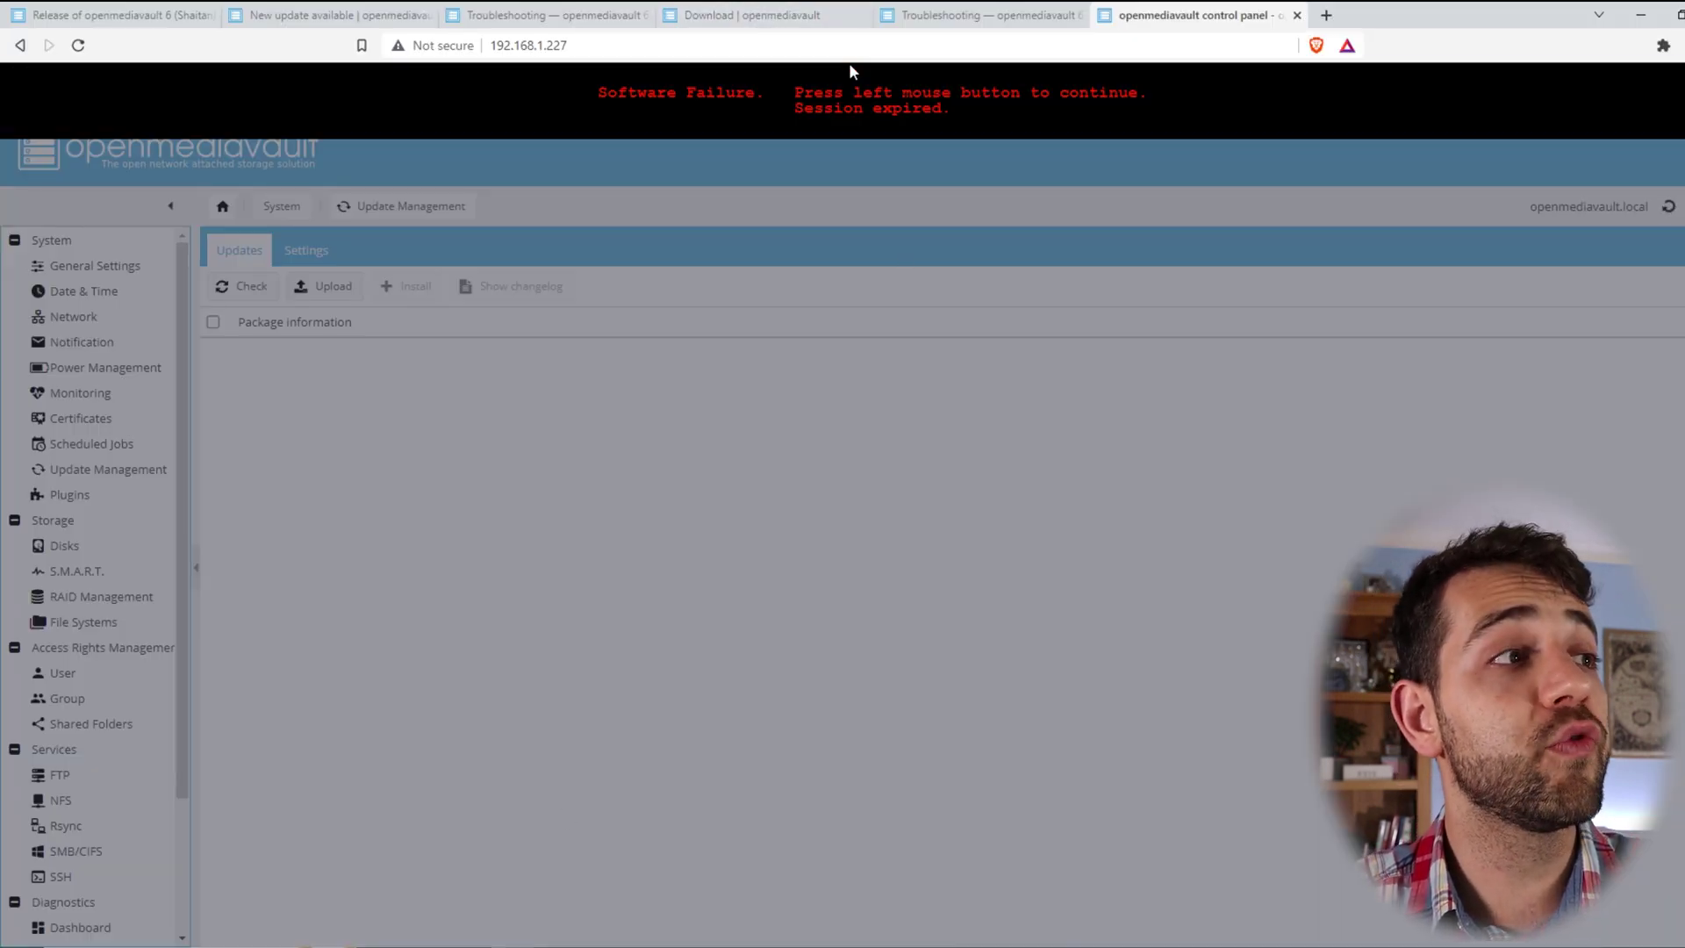
- Reload the expired panel and log in to the new Workbench as admin with the account password
click(848, 56)
click(776, 438)
text(admin)
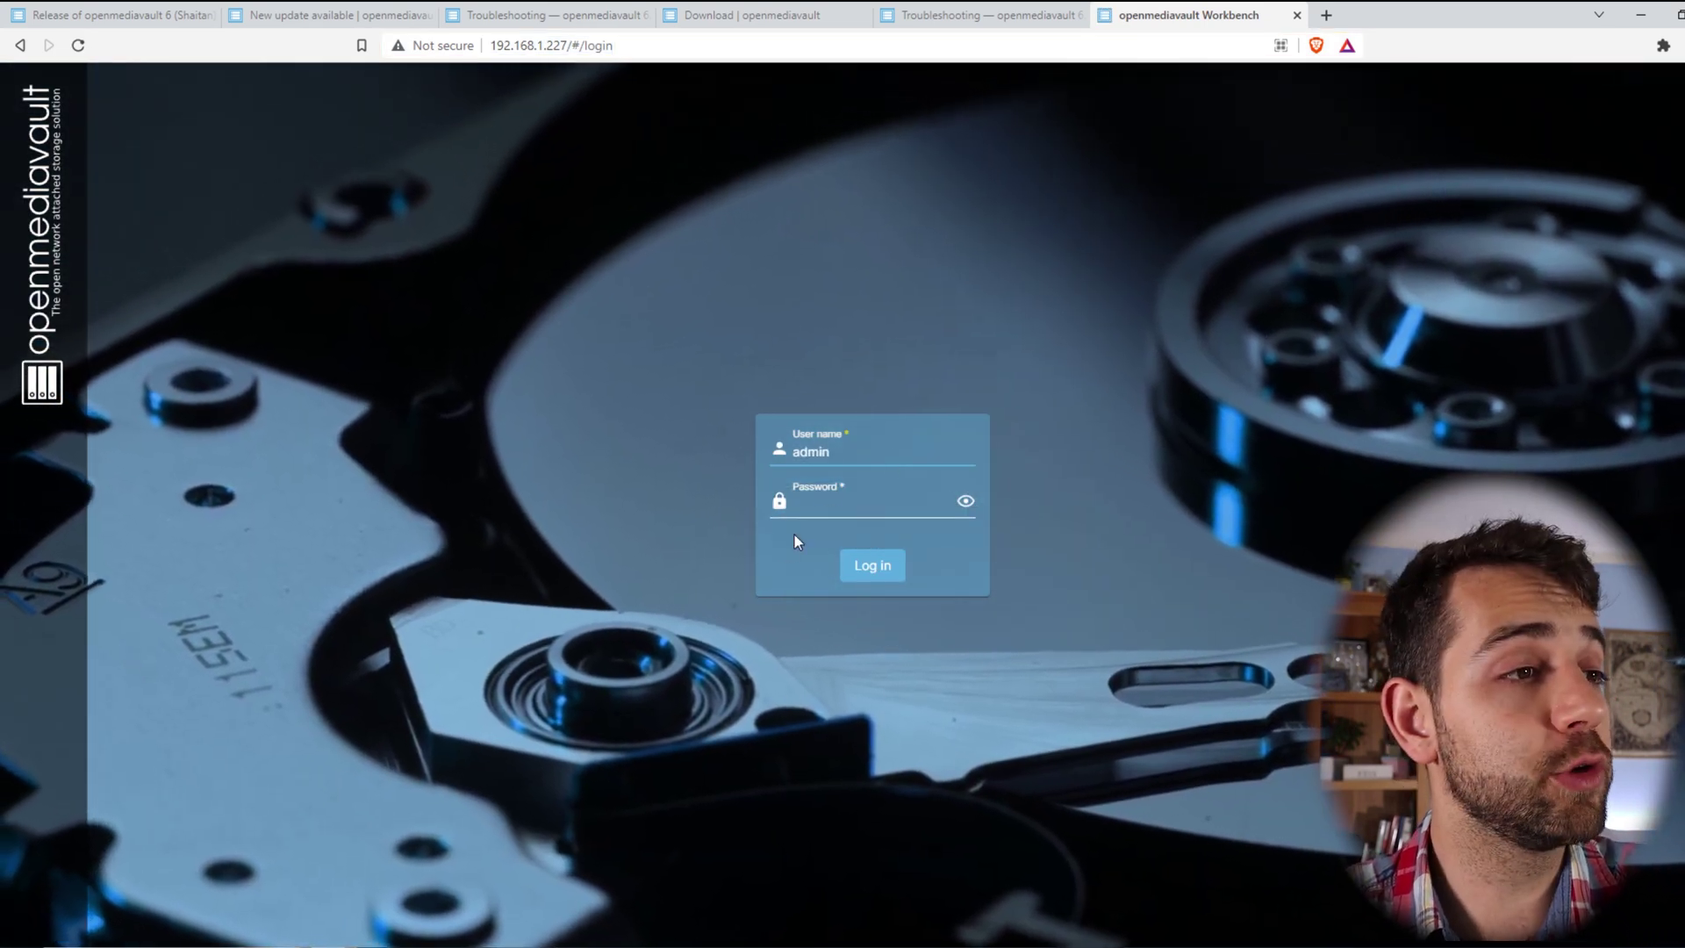
click(817, 499)
text(openmediavault)
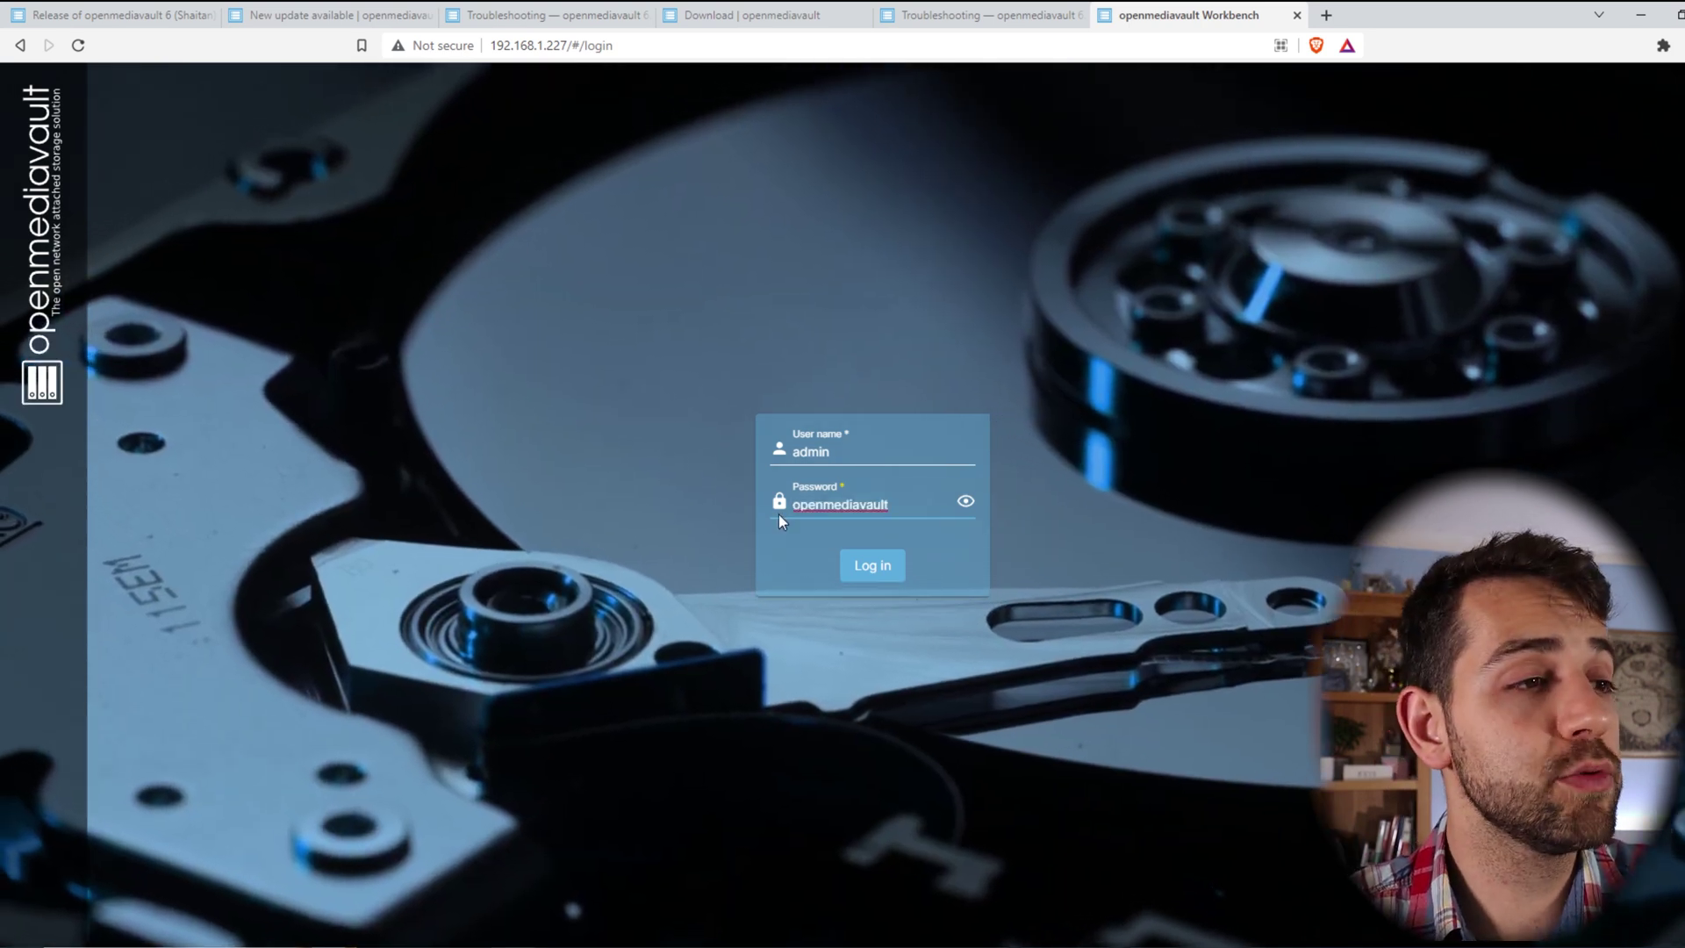
click(868, 568)
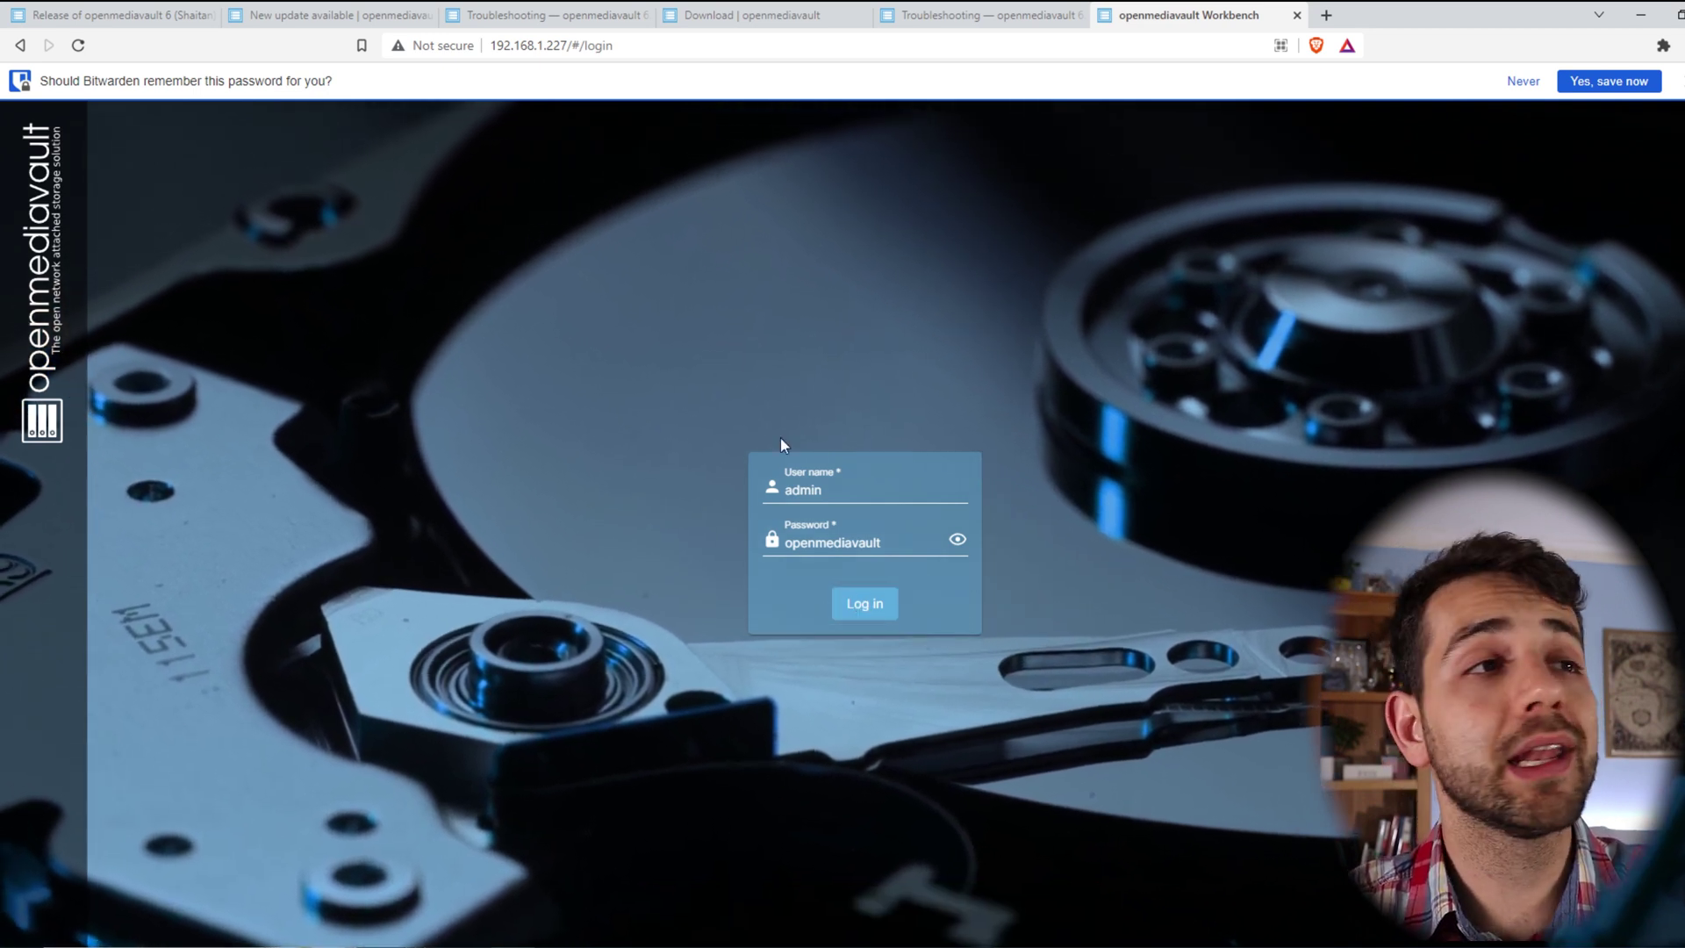
- Highlight the full-rootfs explanation for rejected admin passwords and the df -hx --max-depth=1 / command
click(979, 13)
scroll(881, 657, up, 3)
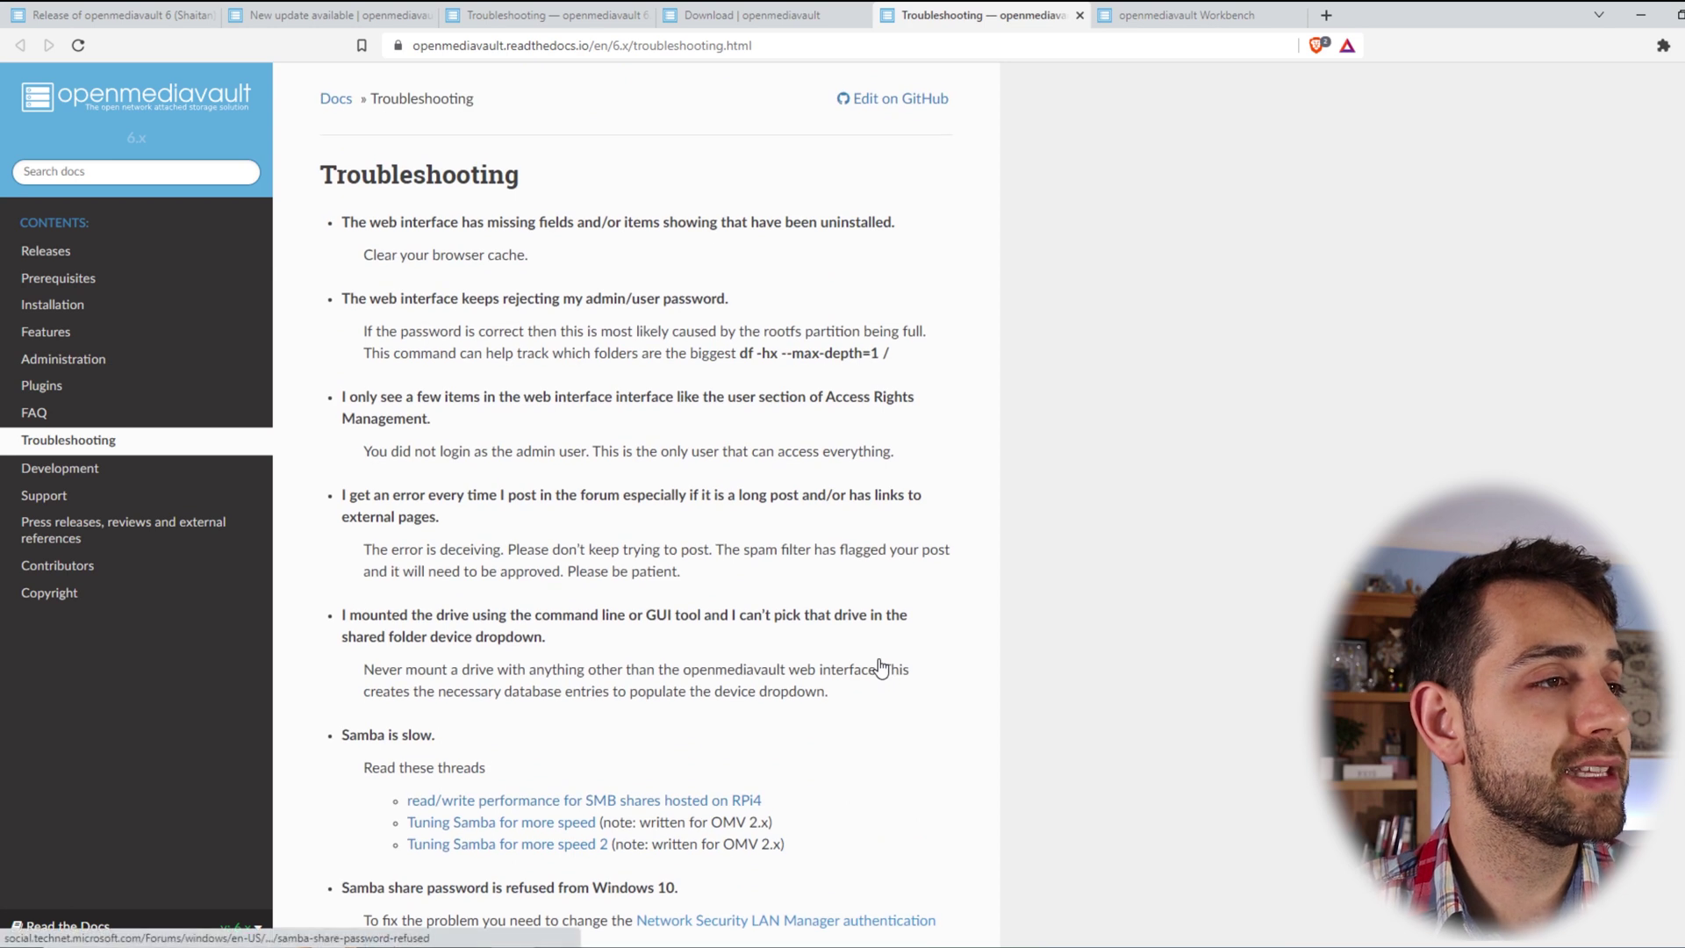
drag(428, 331, 927, 337)
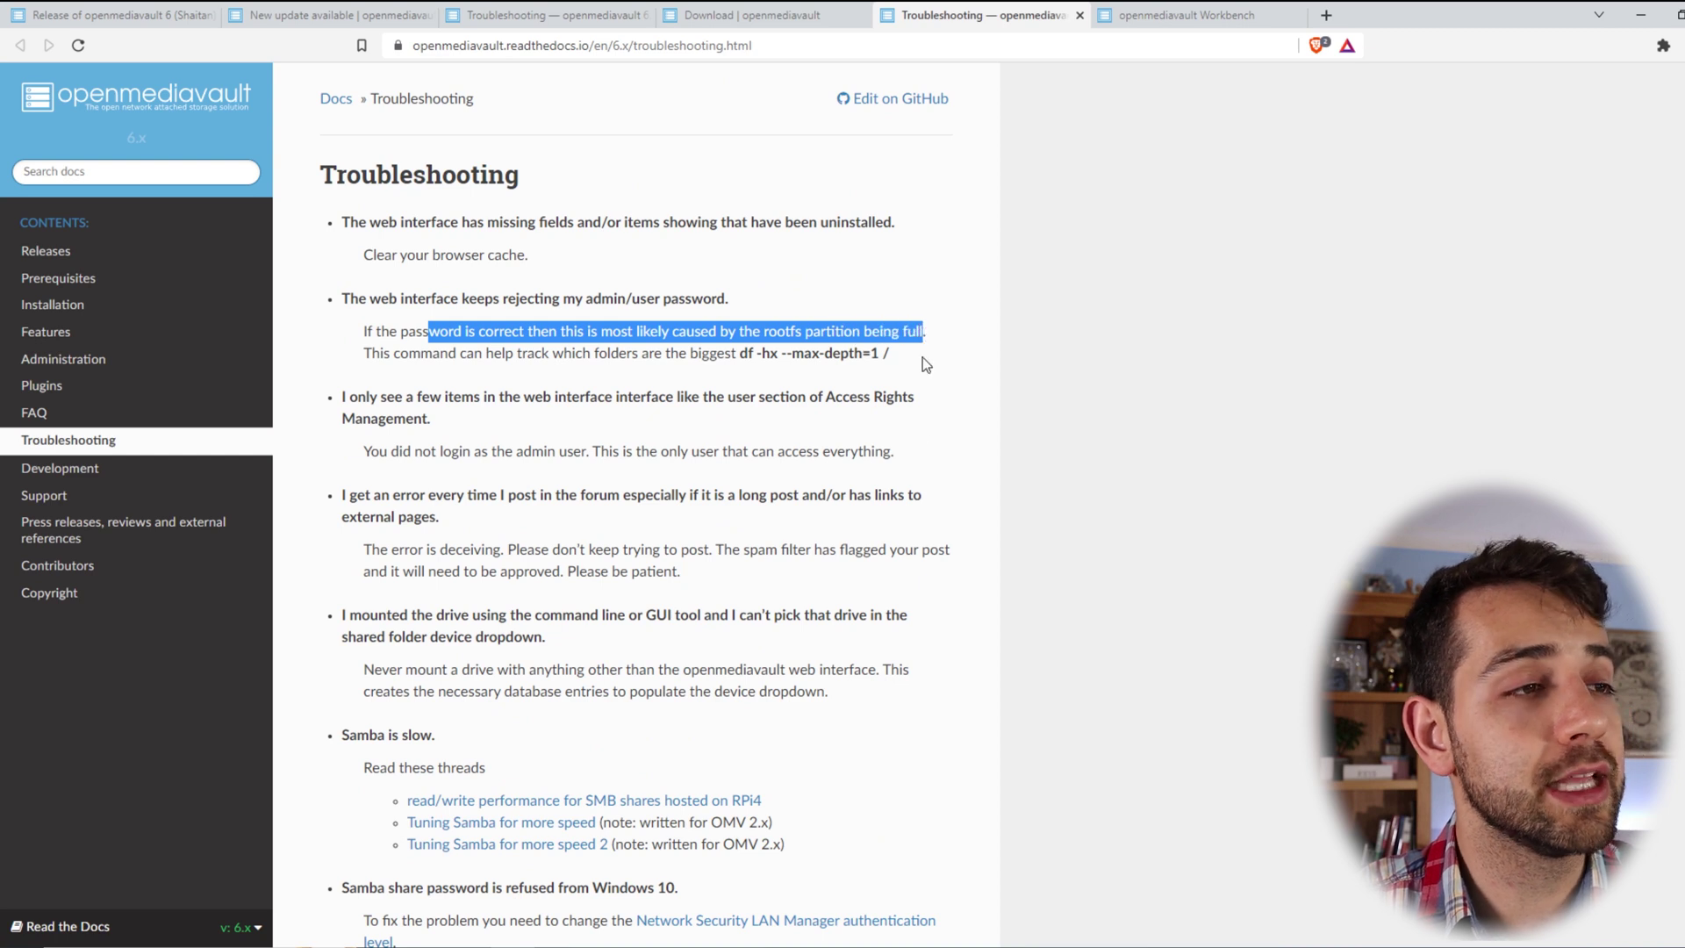
click(371, 355)
drag(371, 356, 891, 356)
click(533, 396)
click(747, 378)
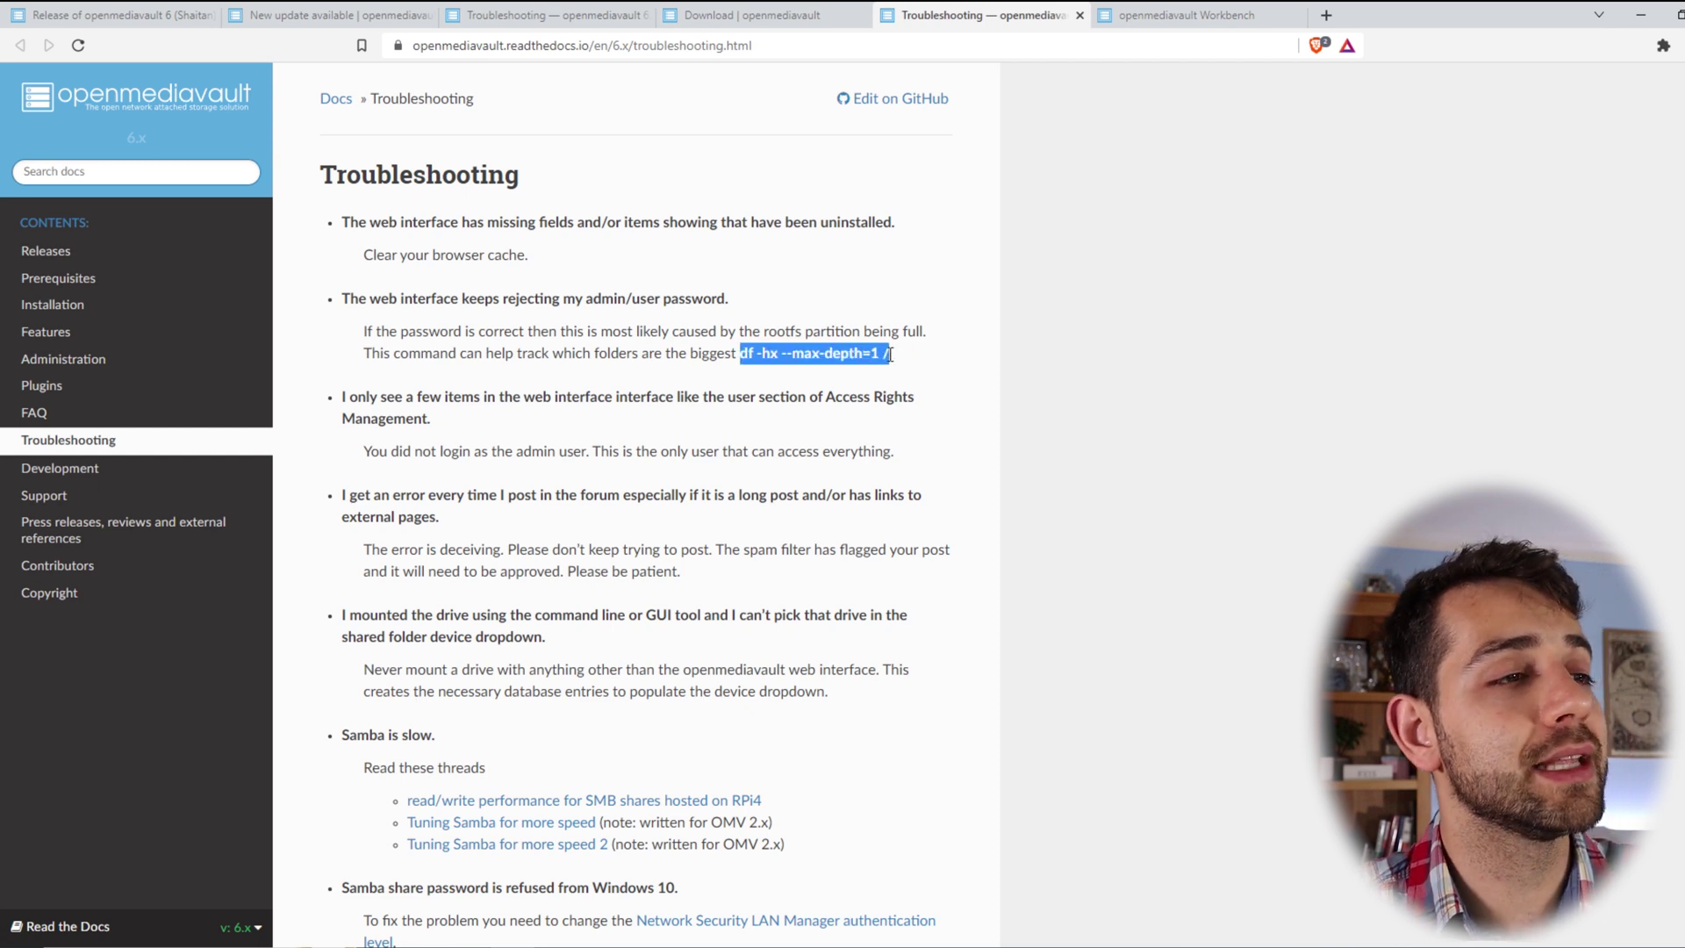
key(ctrl+Tab)
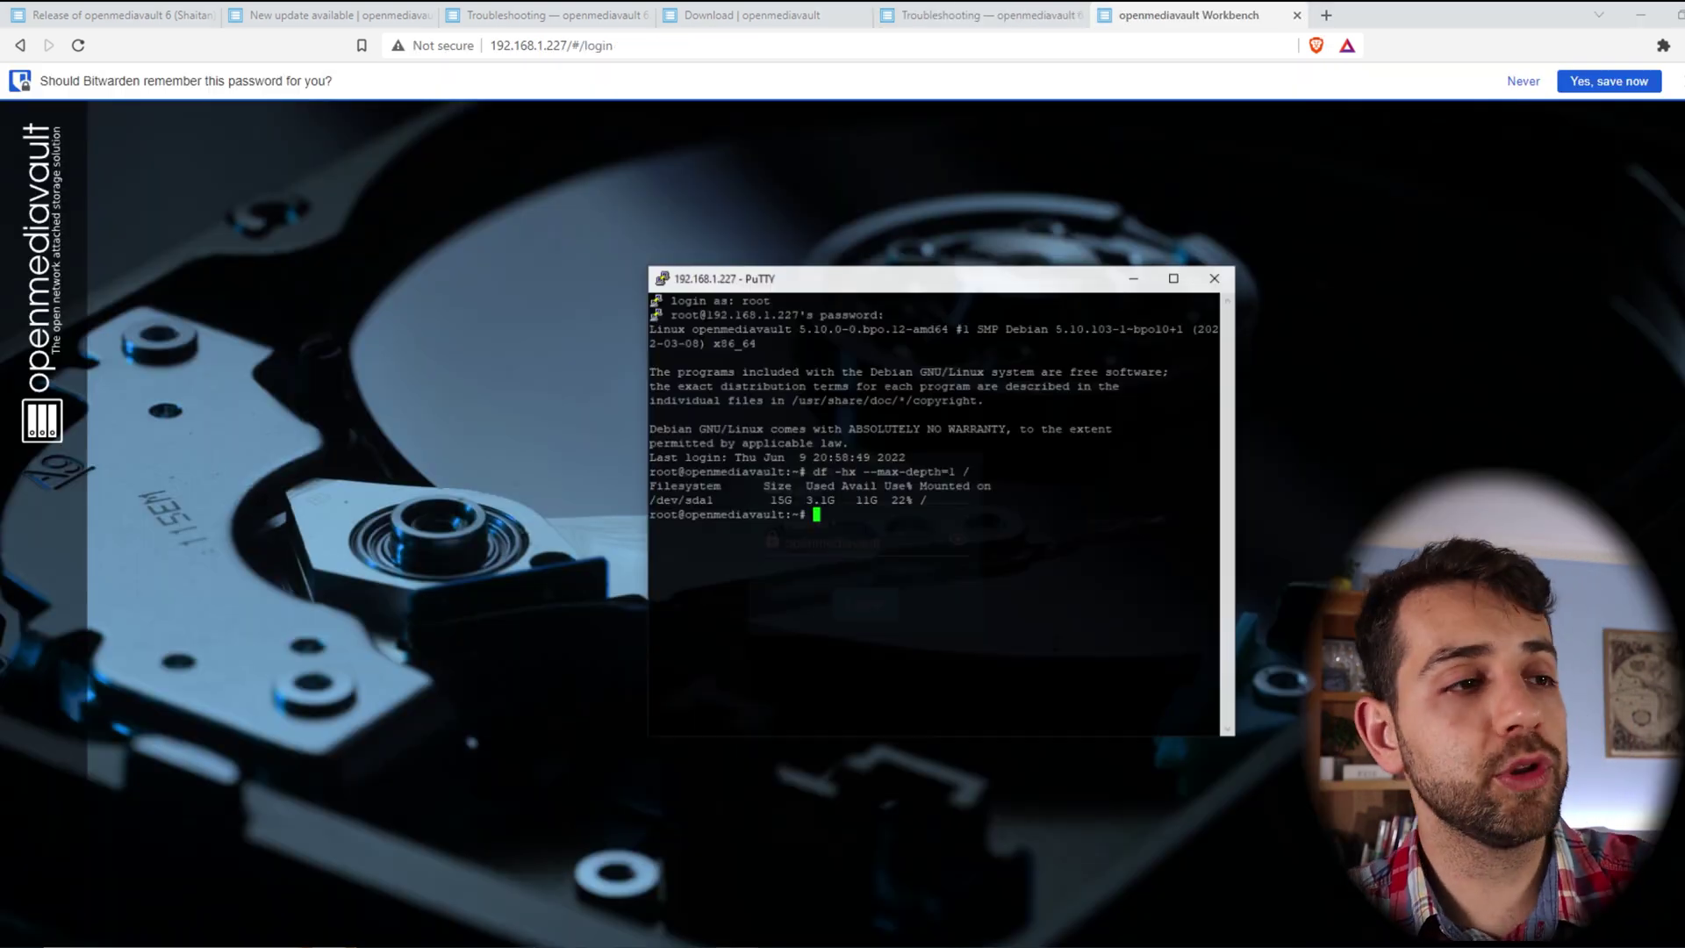
drag(916, 487, 748, 501)
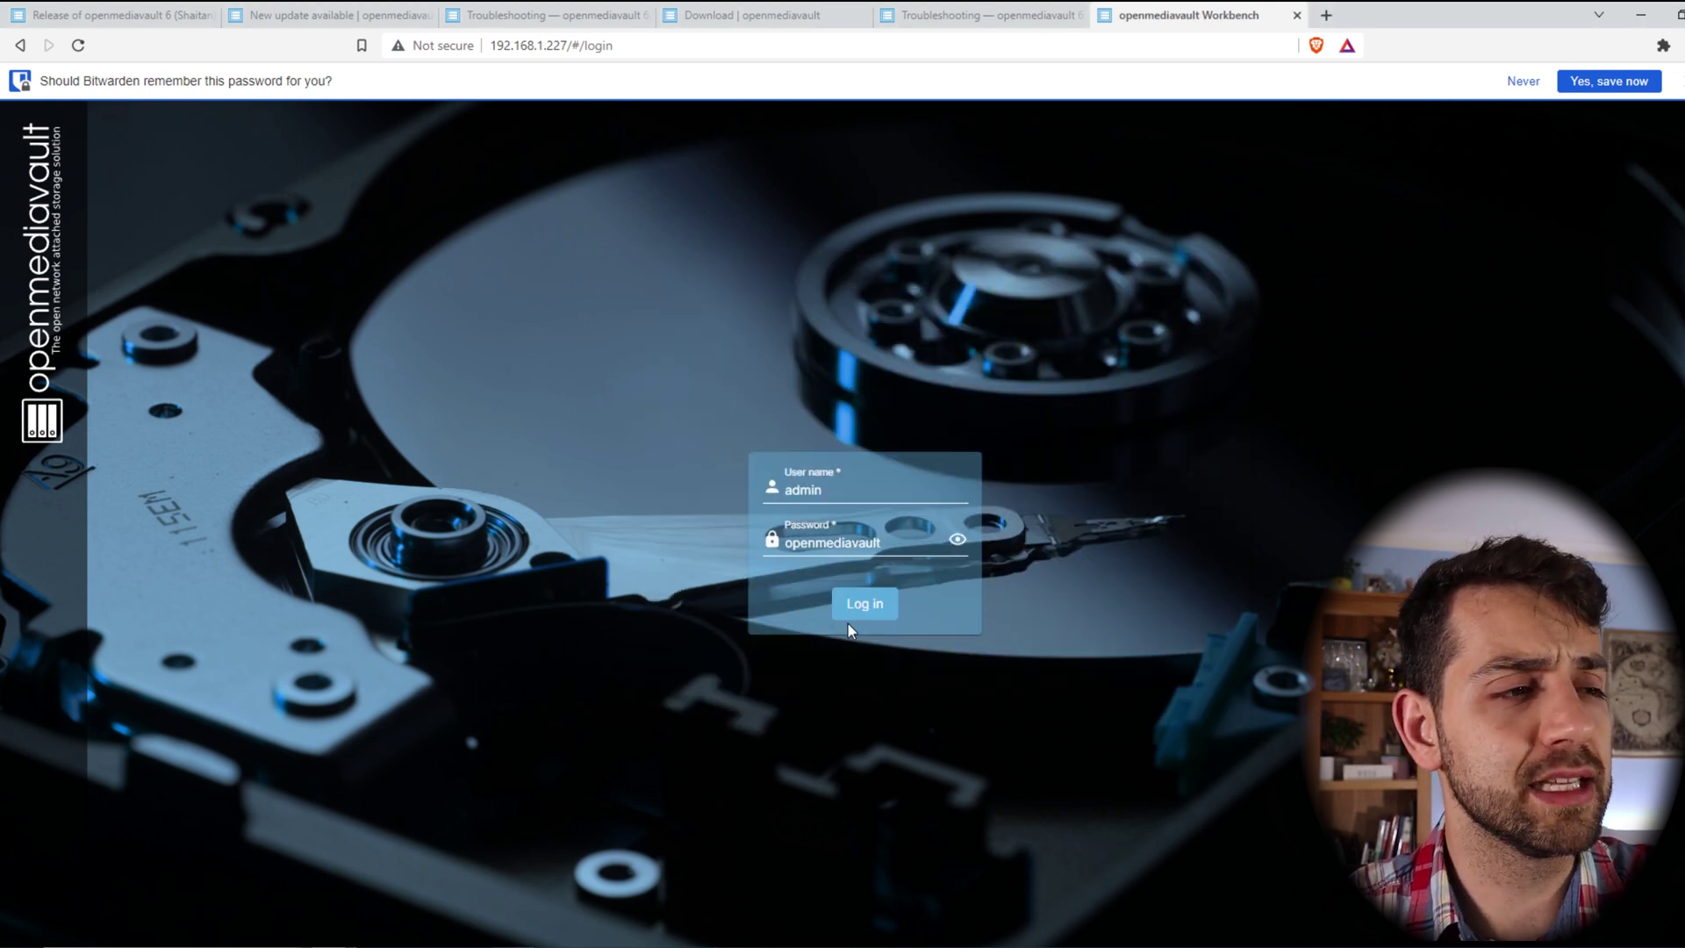
click(849, 615)
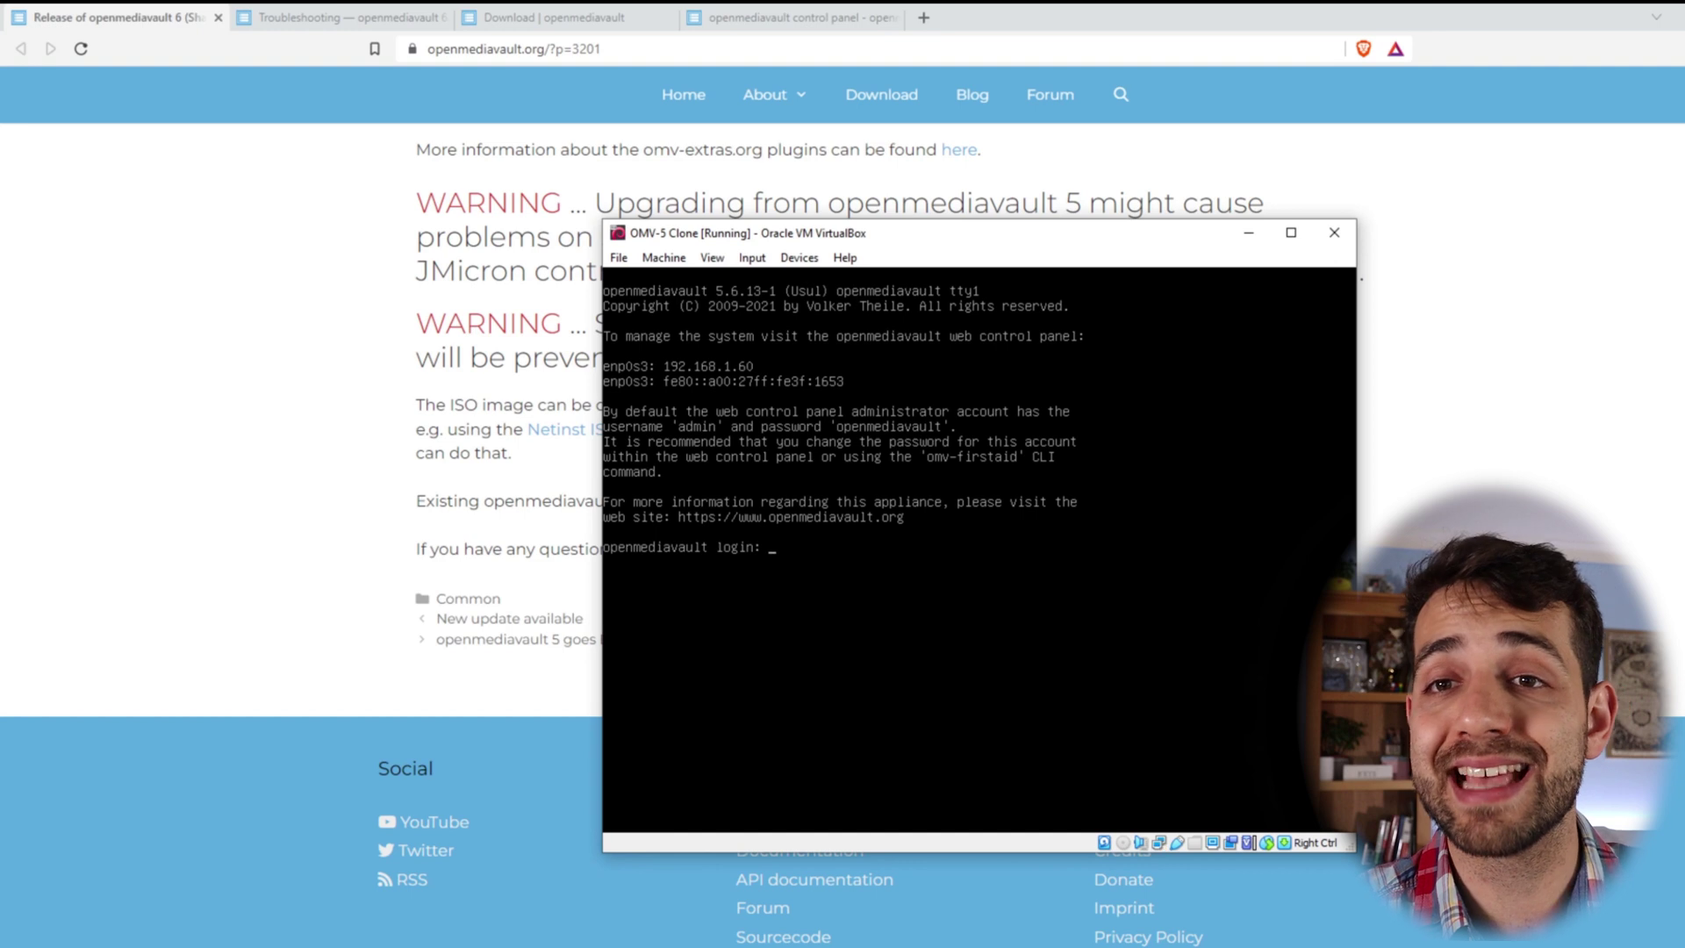
- Log in to the VM console as root and enter omv-release-upgrade at the shell prompt
text(root)
key(Return)
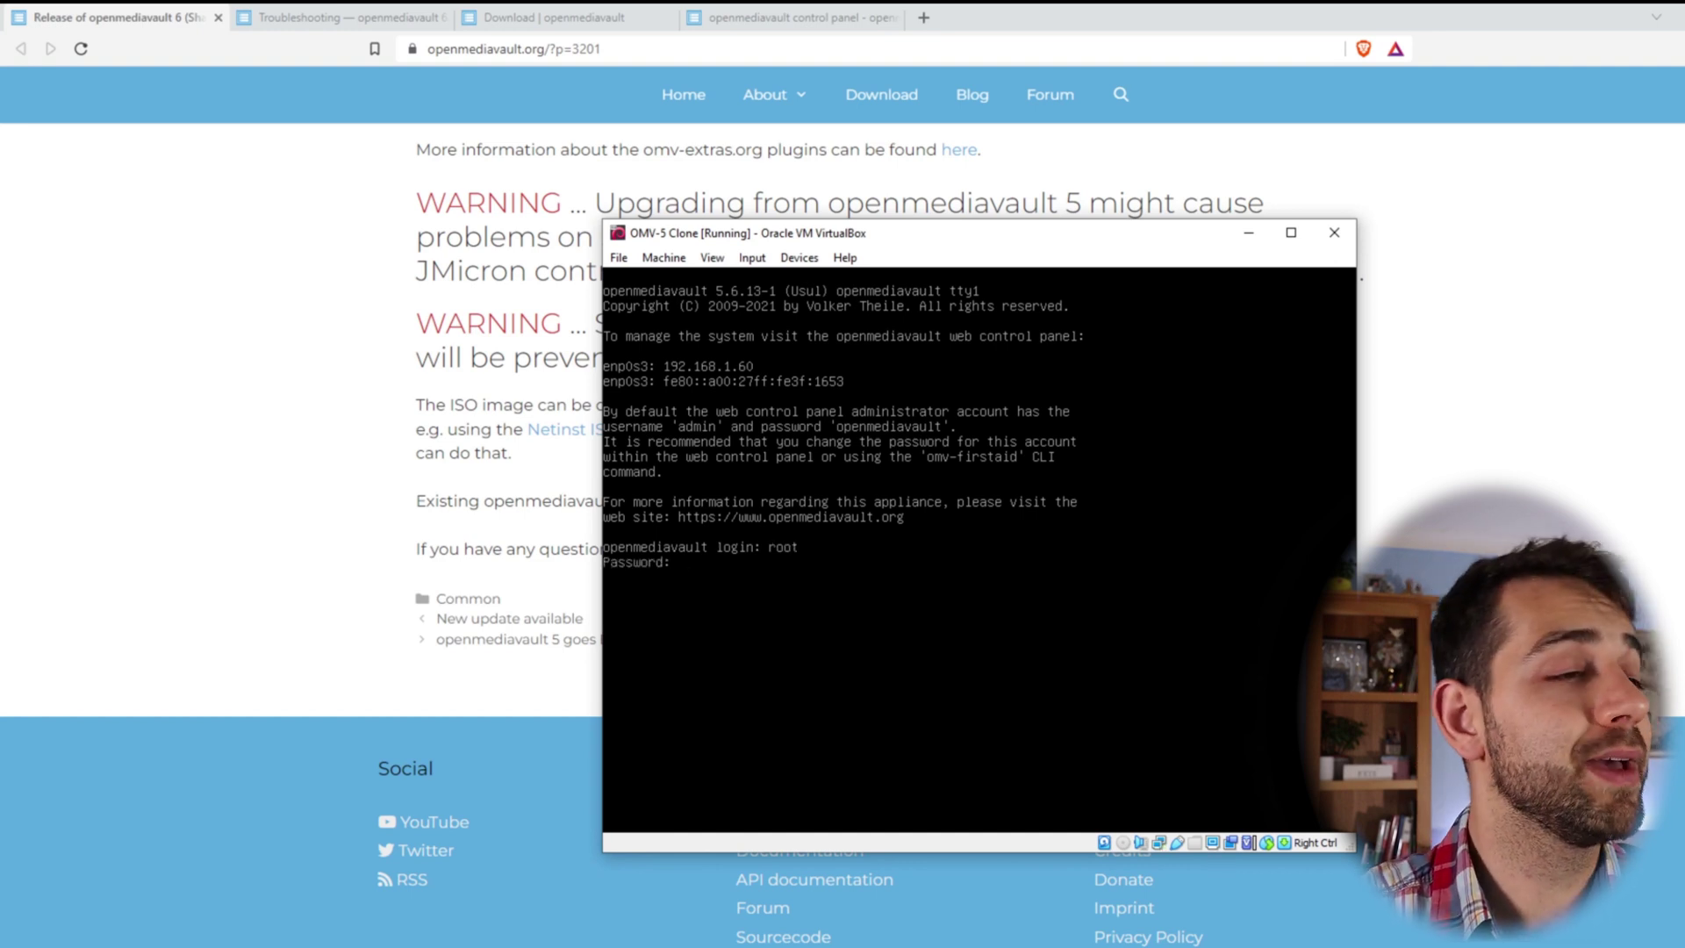
key(Return)
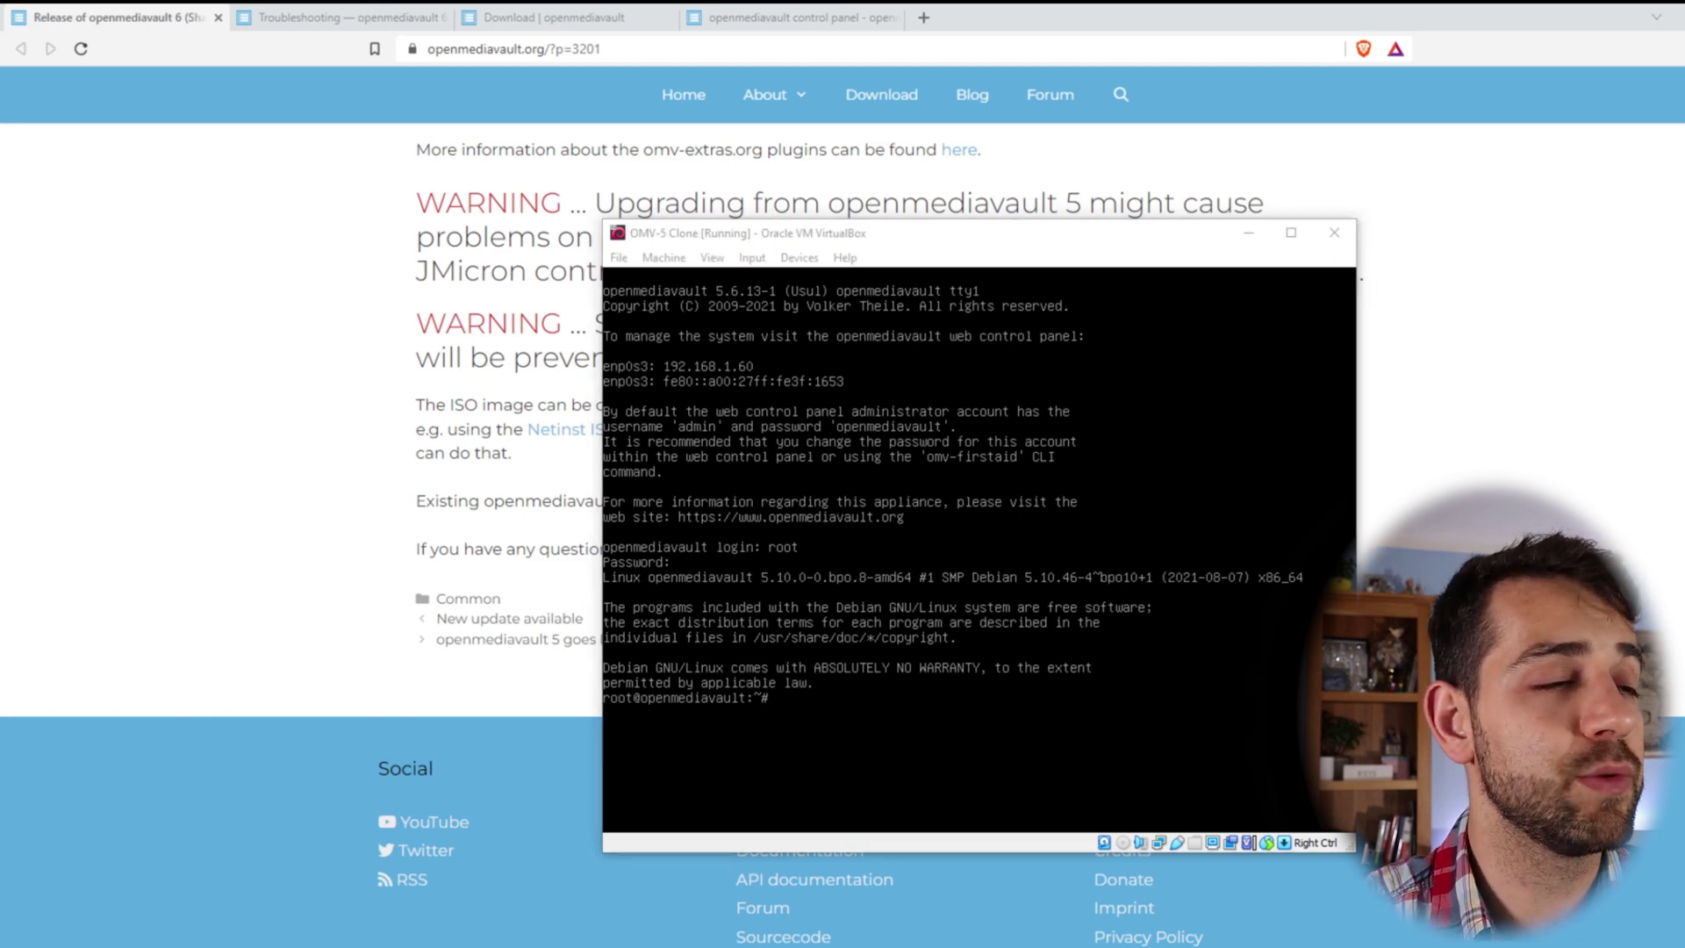
key(alt+Tab)
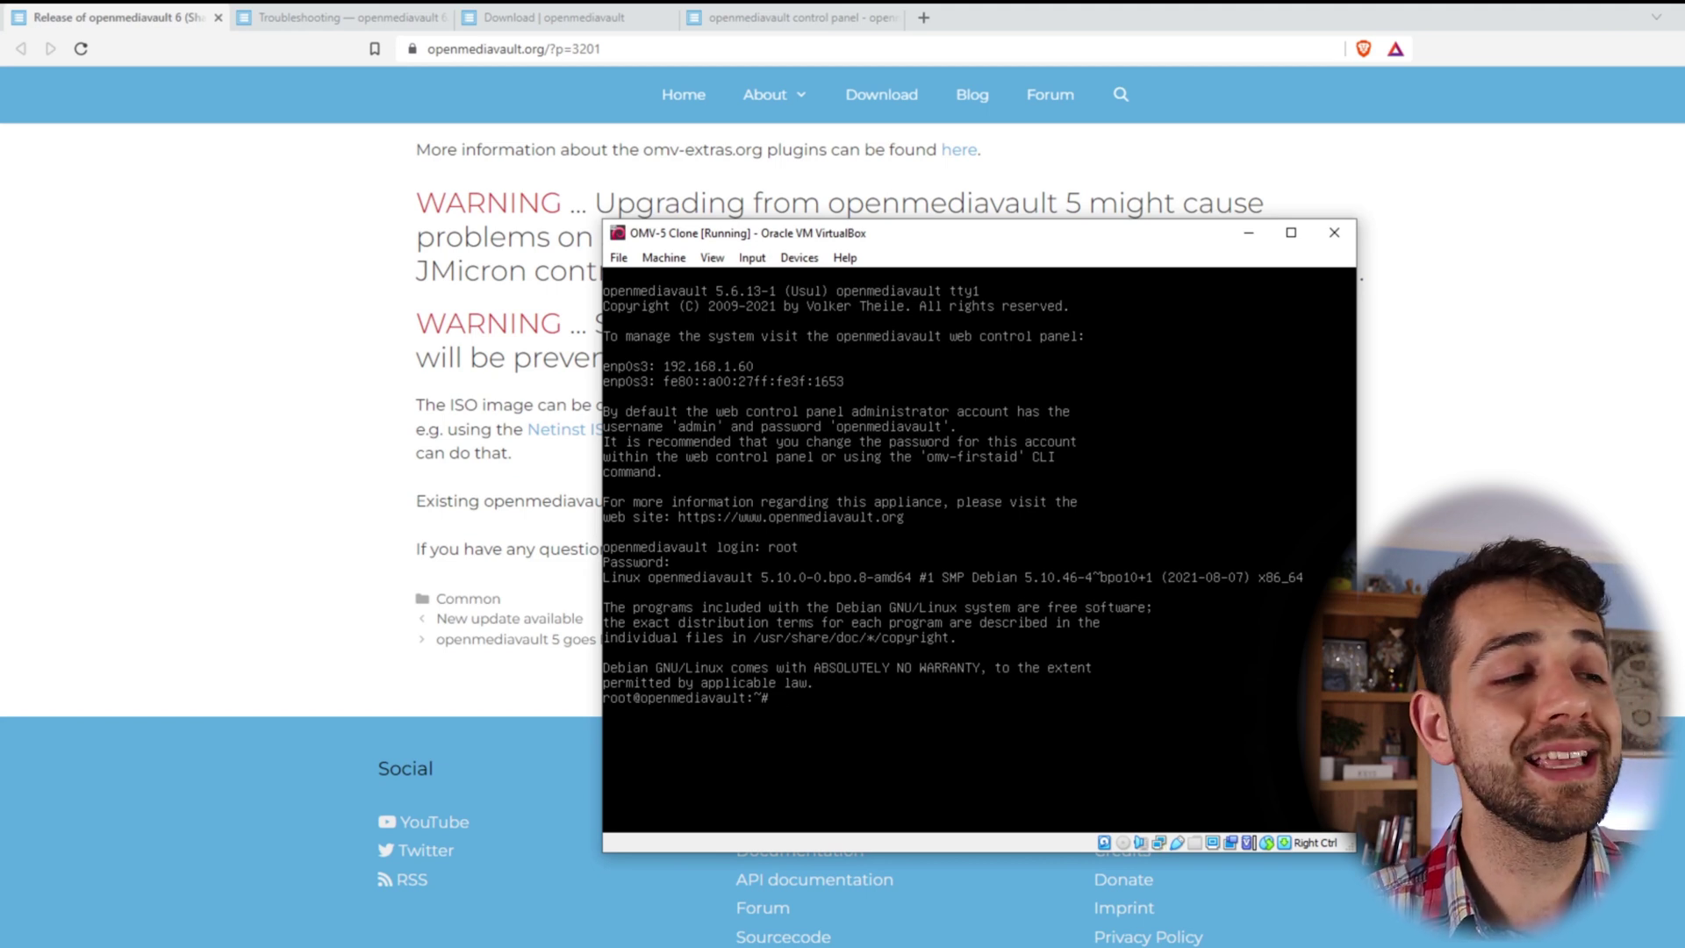
text(omv-re)
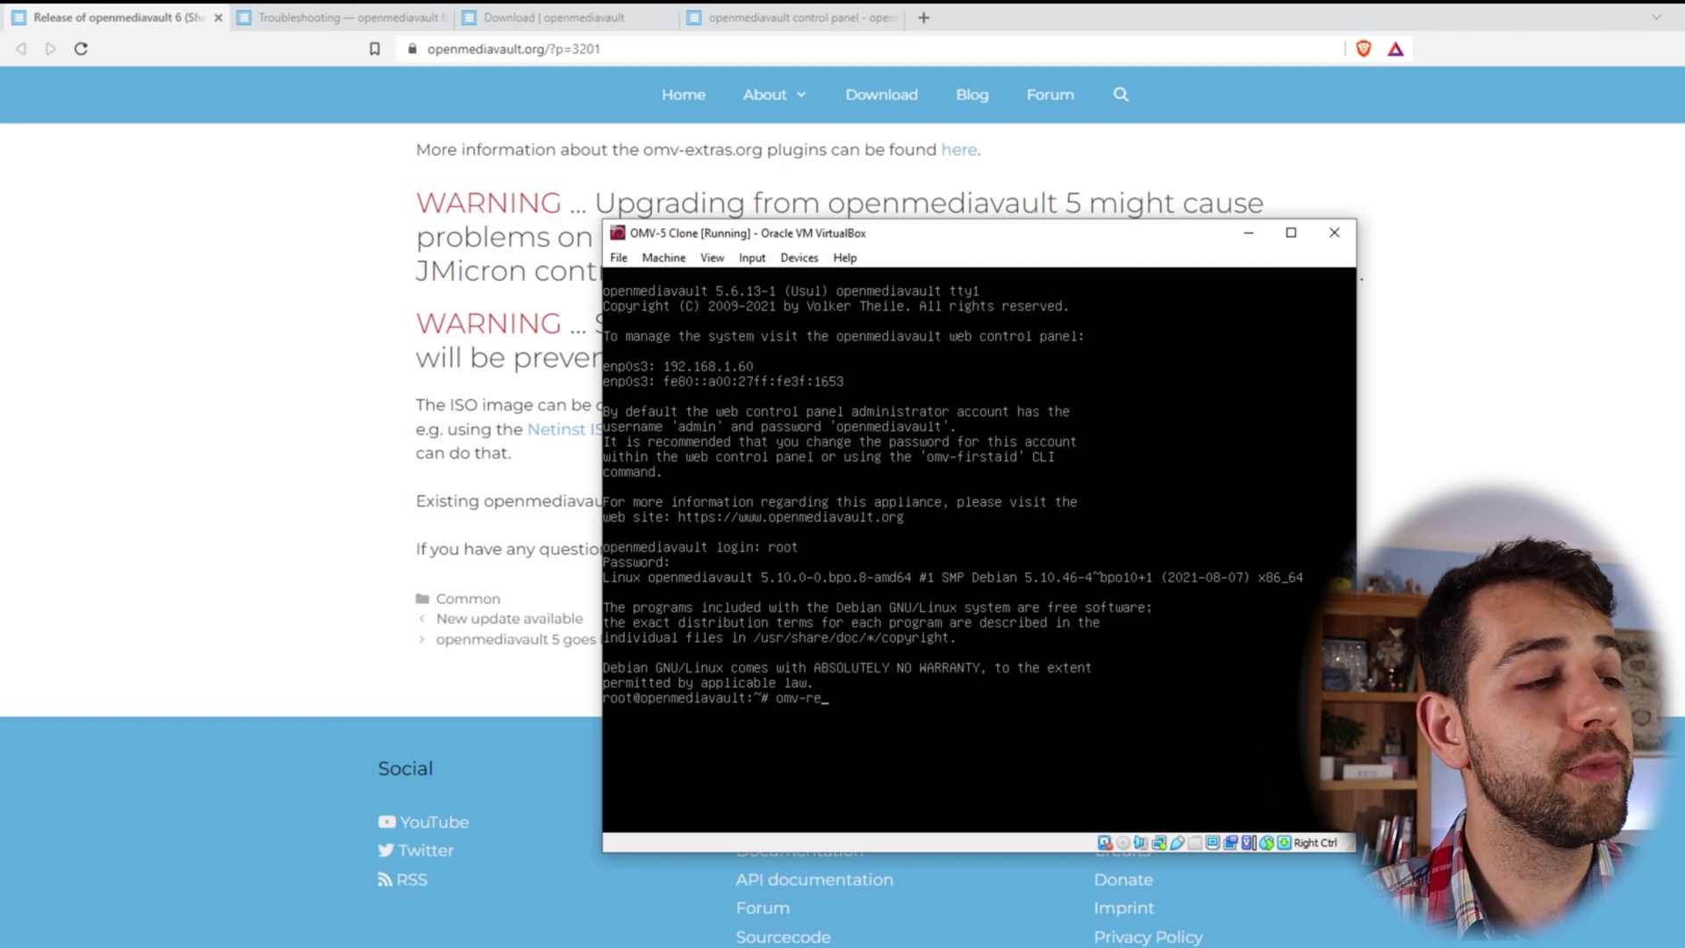
text(lease)
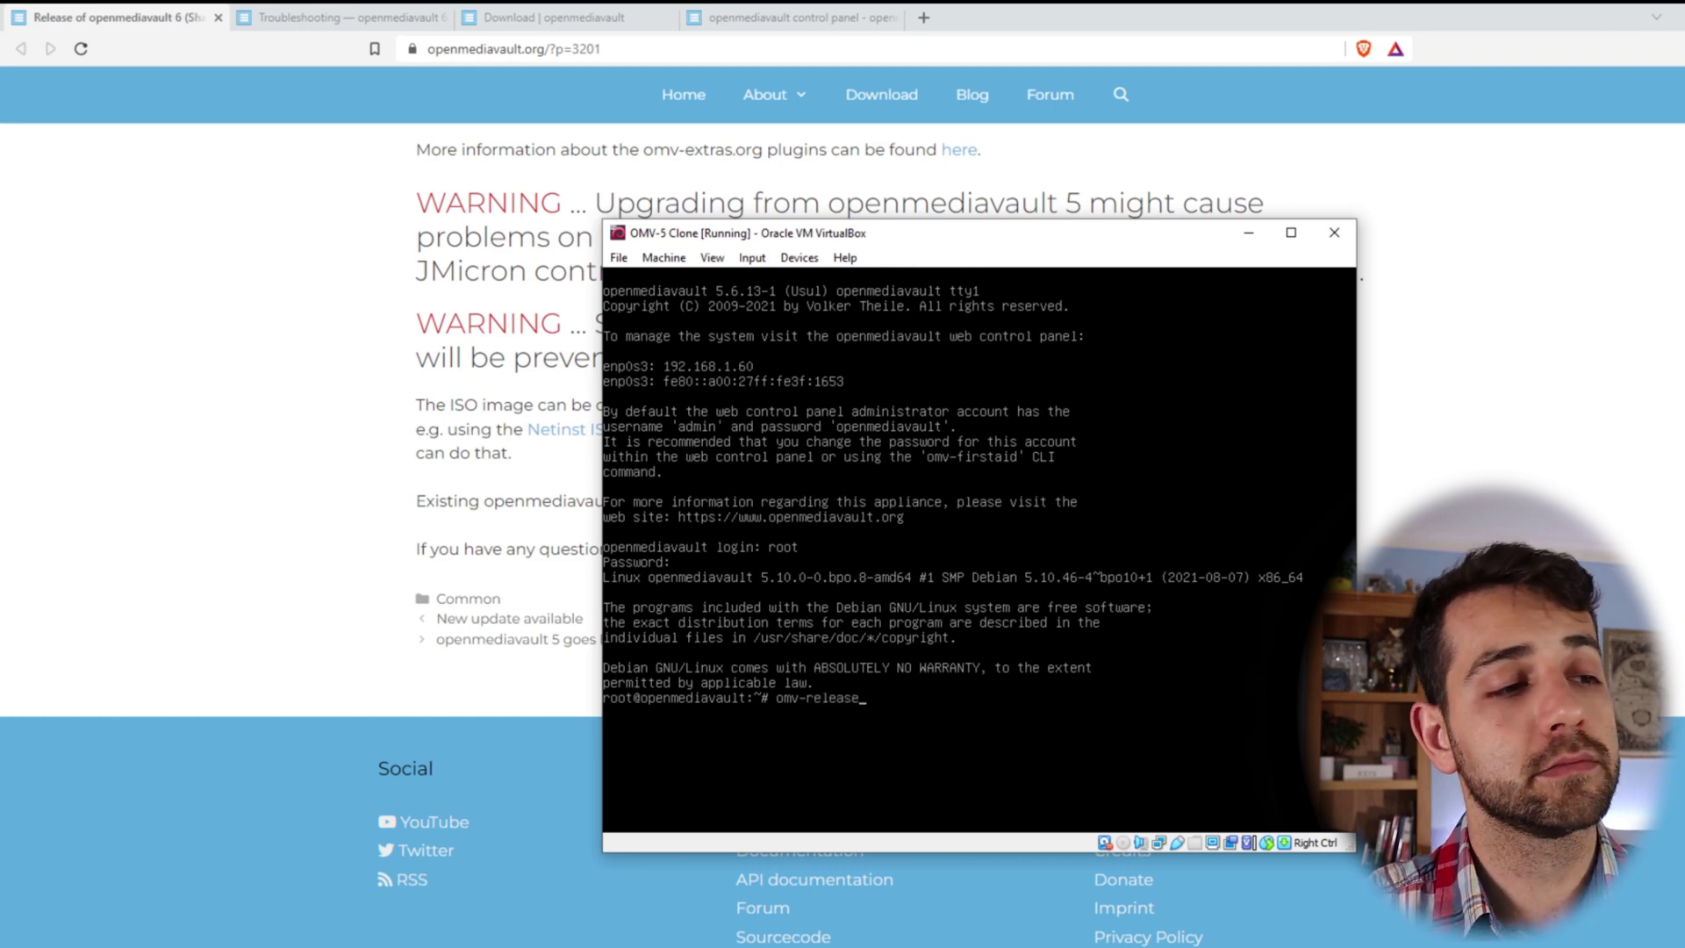
text(-upgrade)
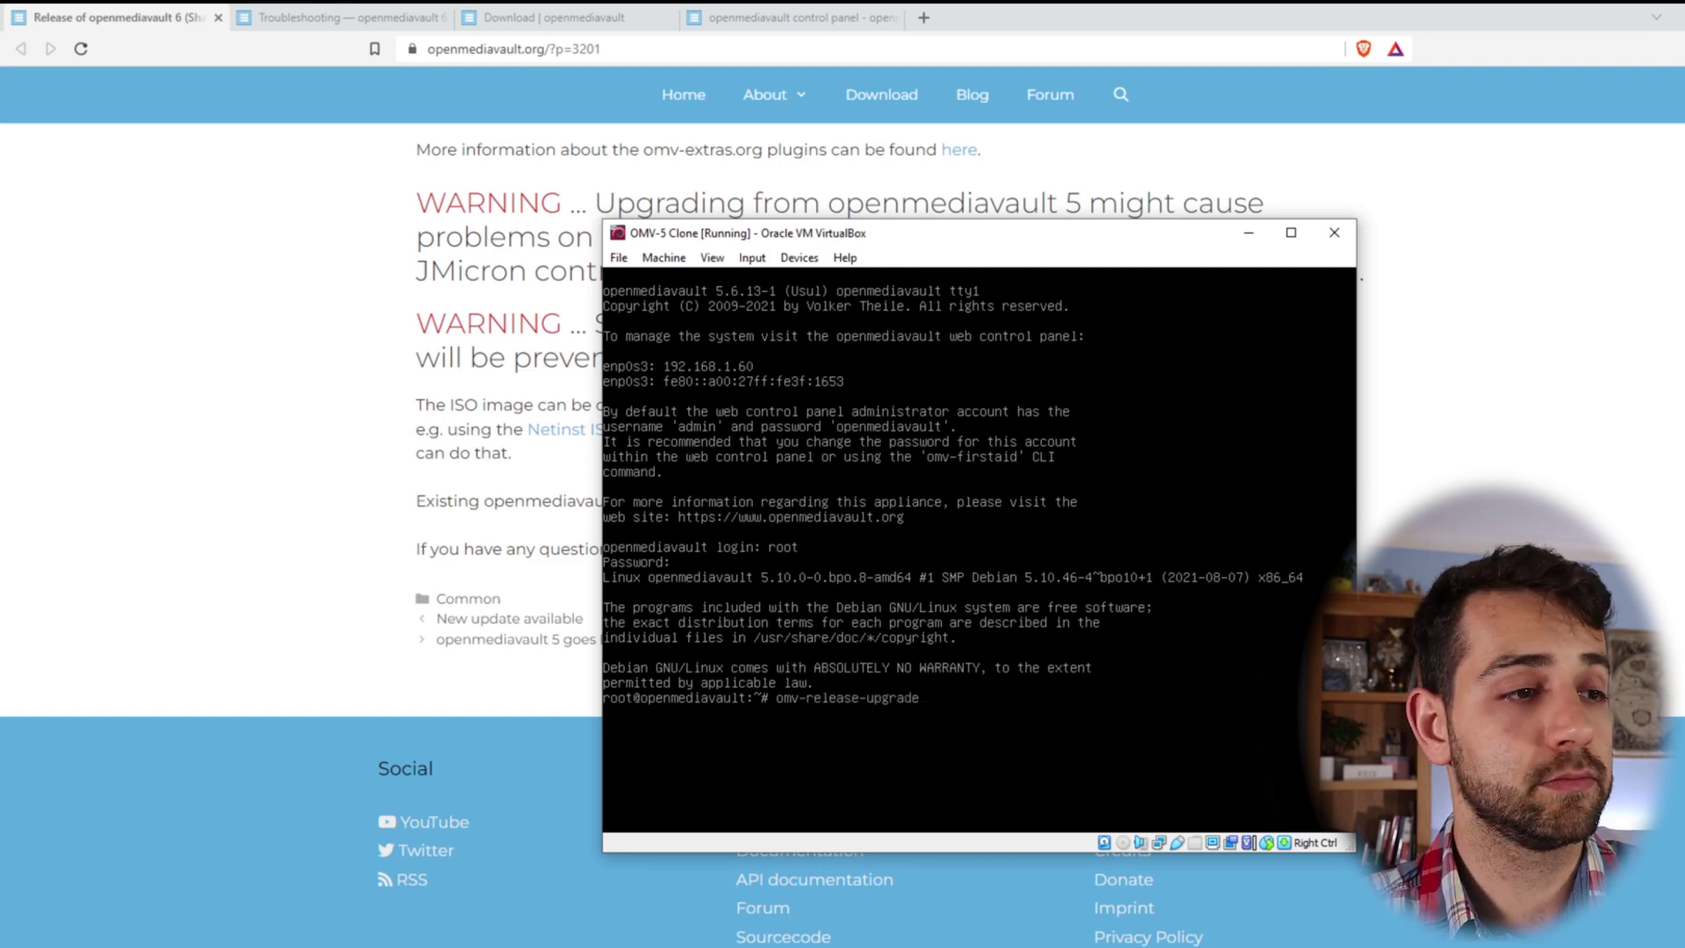
- Run omv-release-upgrade and confirm upgrading to release 6.0 Shaitan
key(Return)
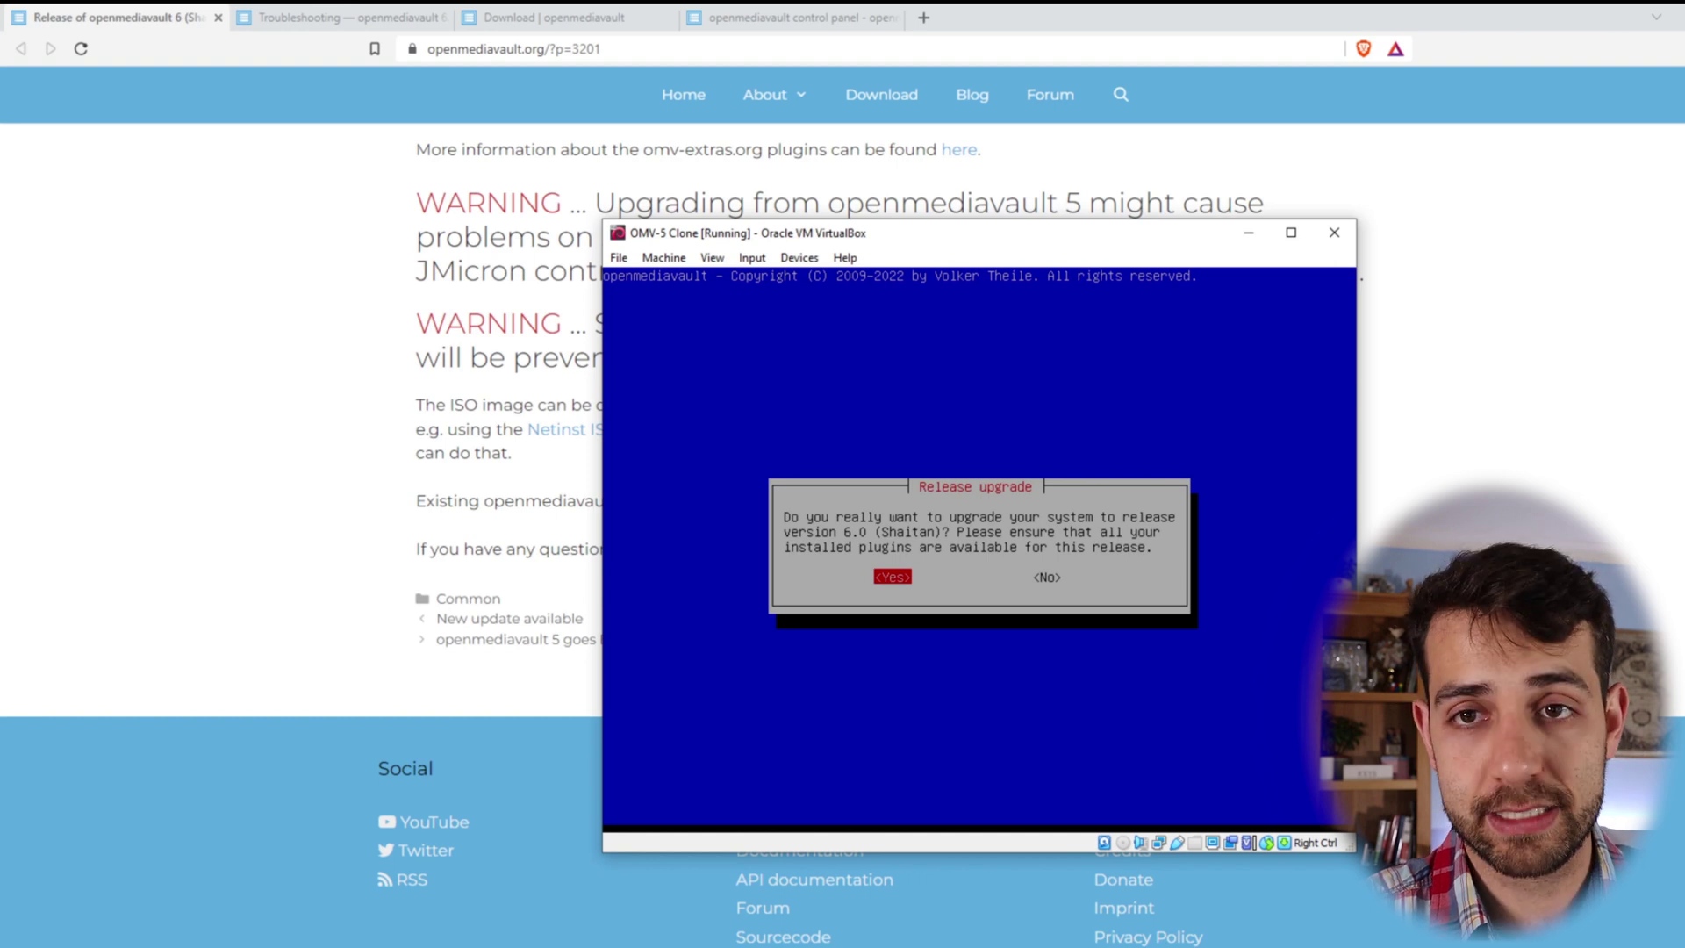
key(Return)
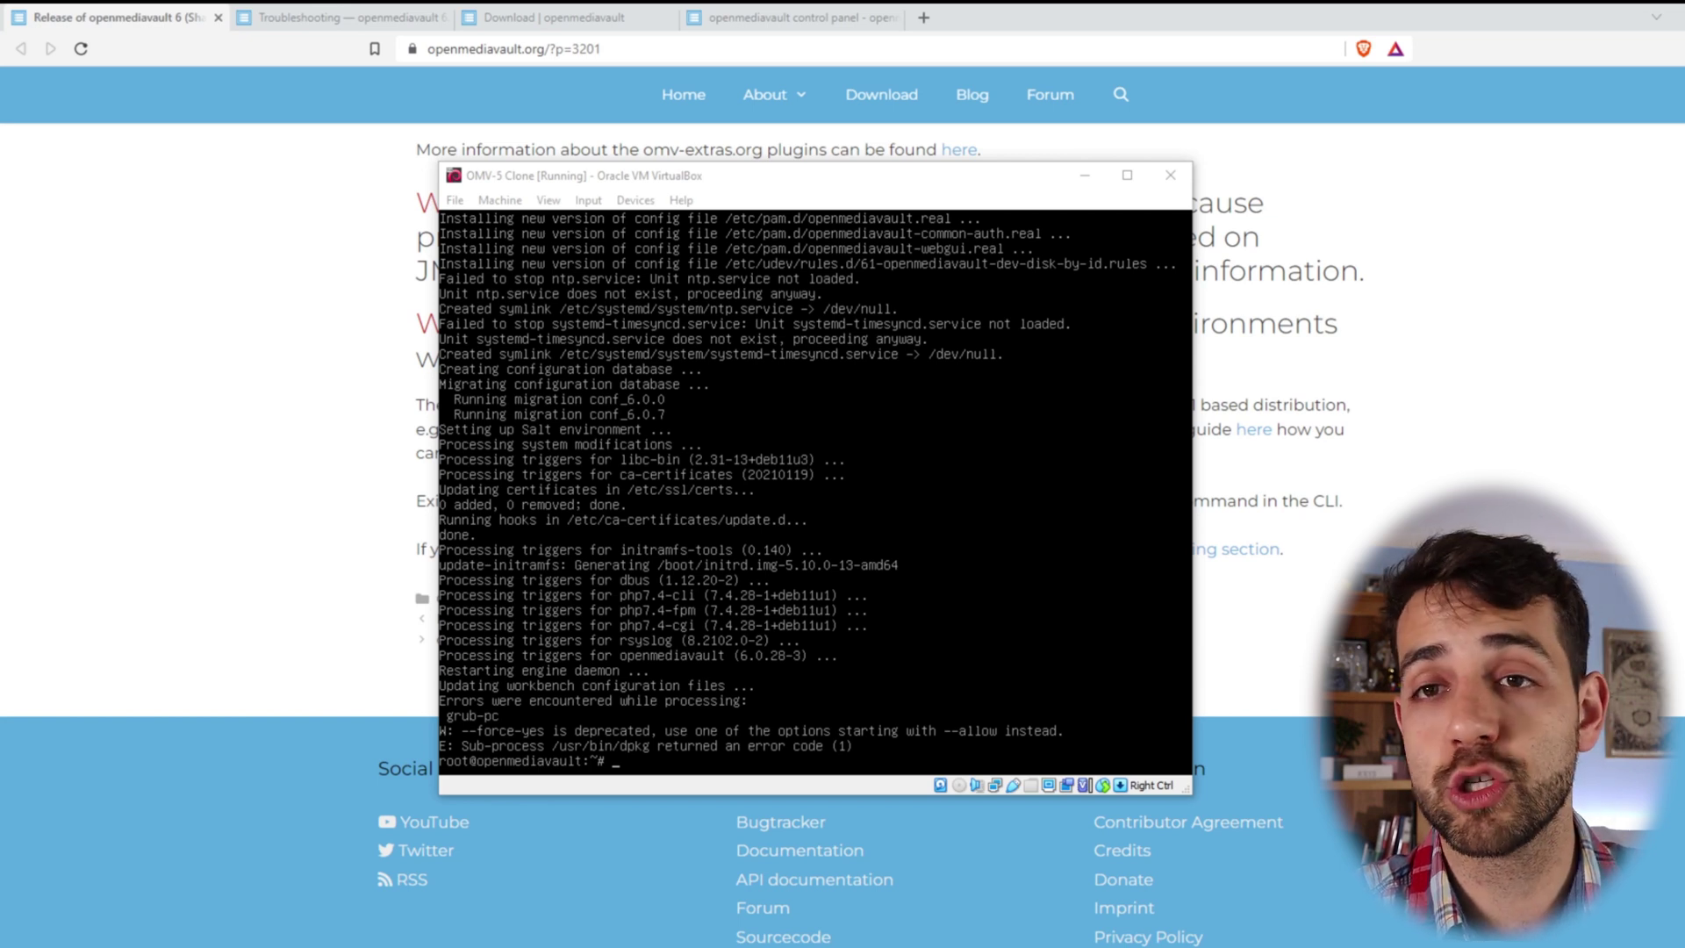
- Reload the expired openmediavault control panel page, confirming the reload
click(832, 17)
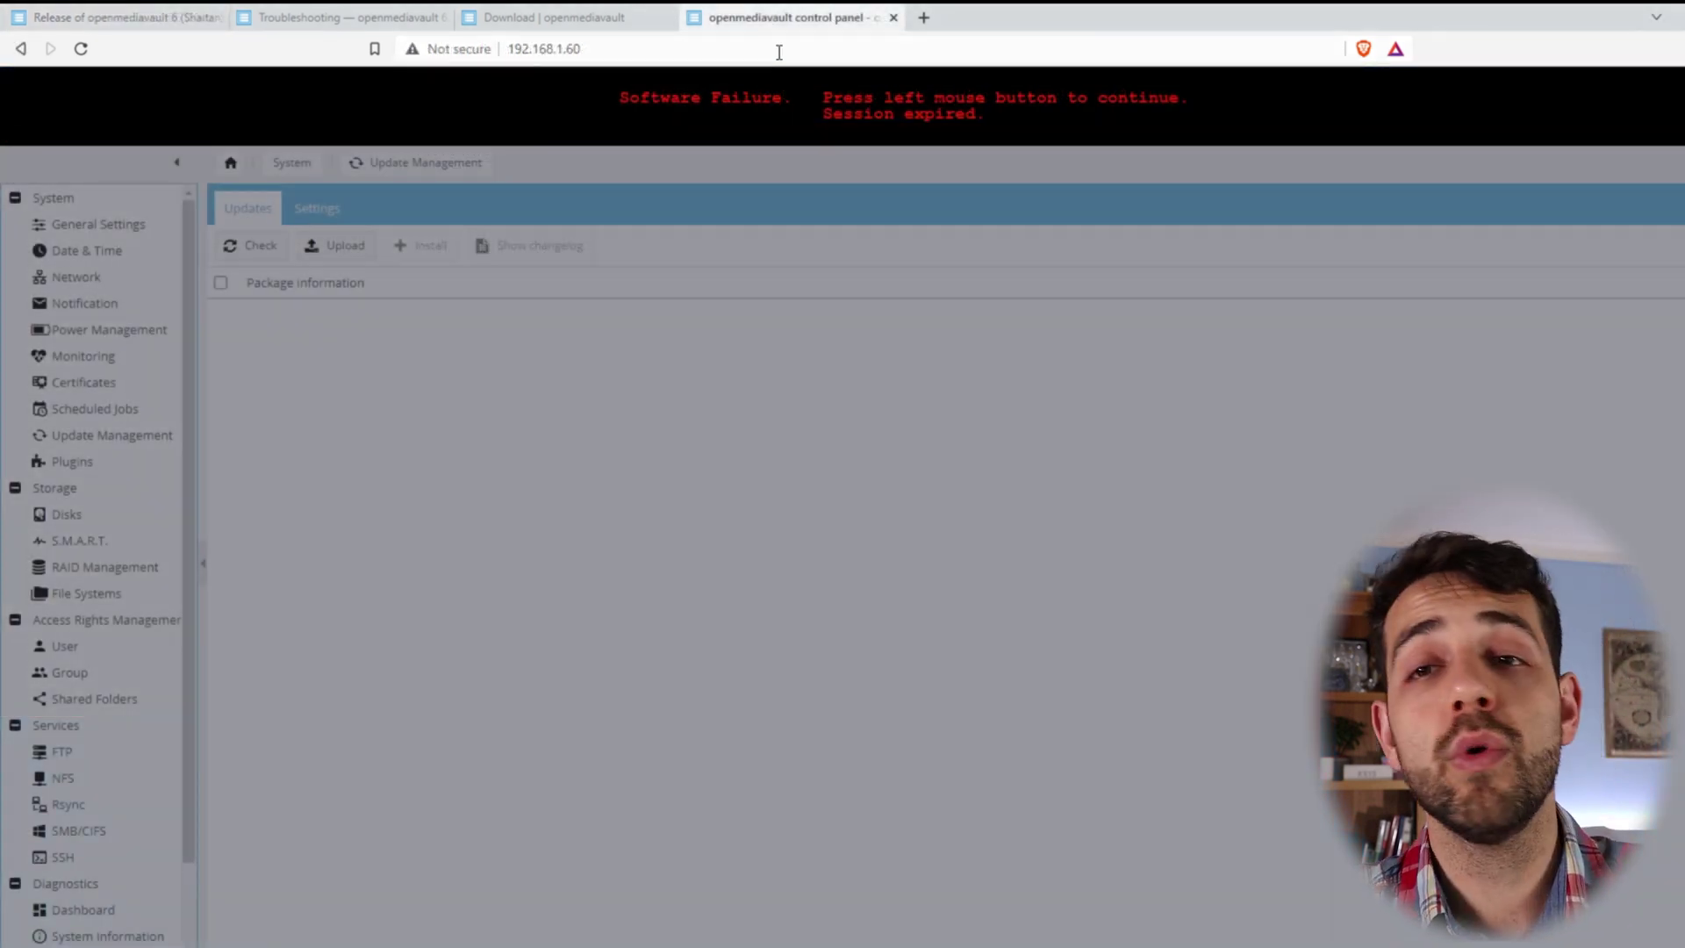
click(778, 52)
key(Return)
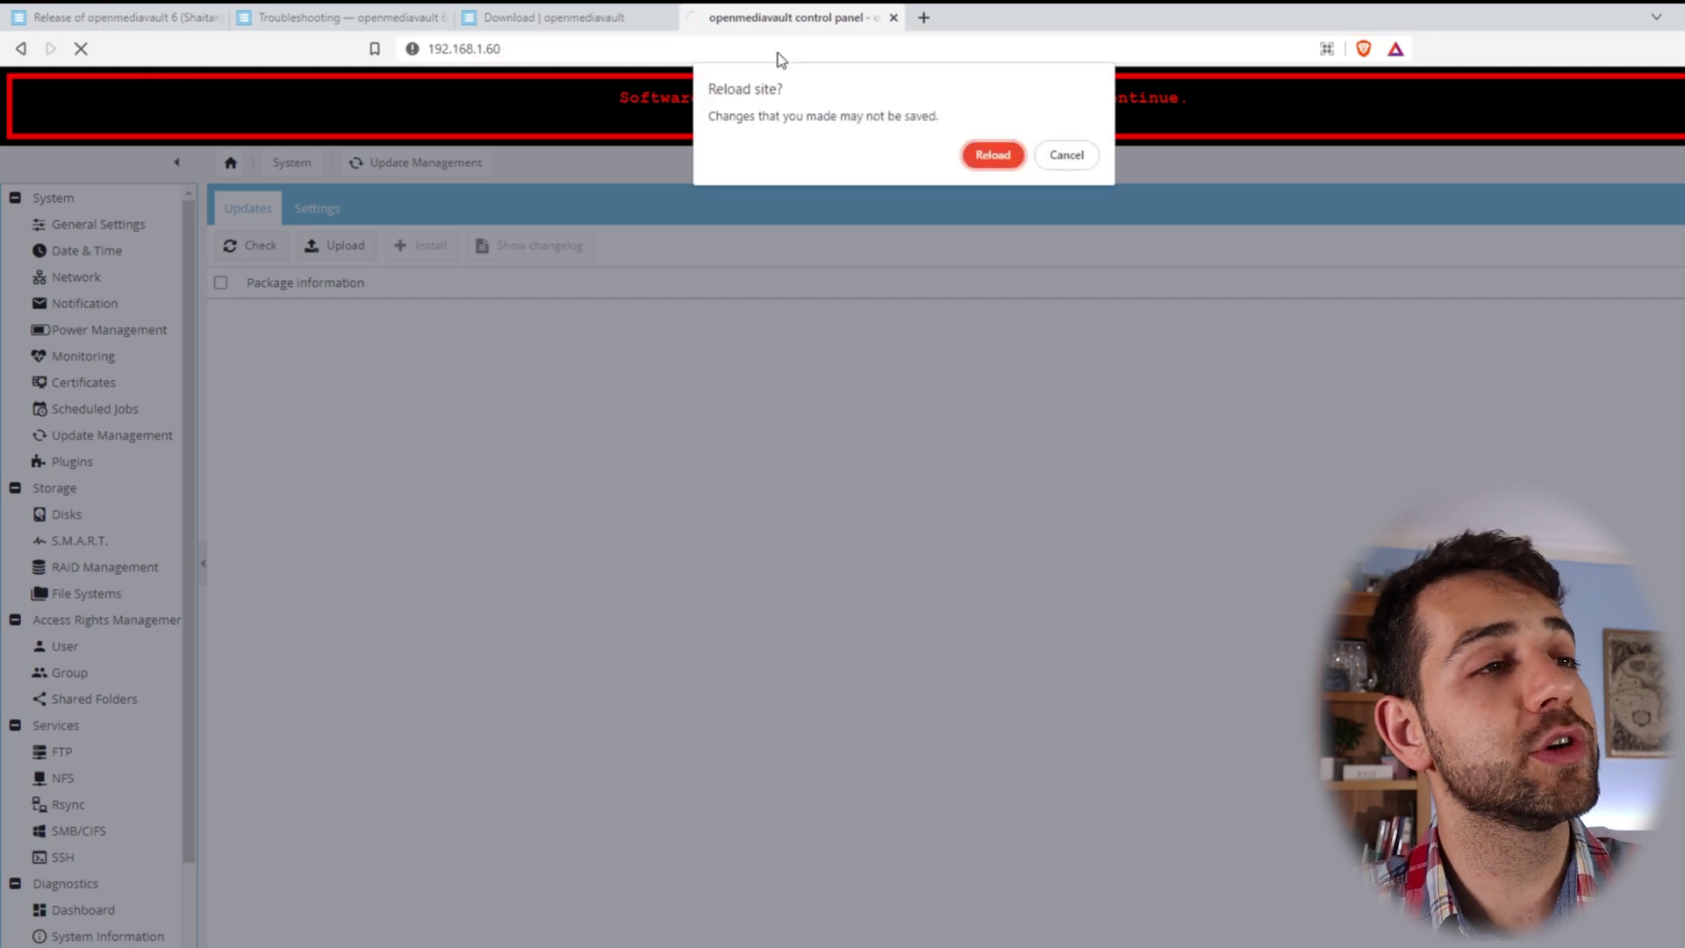
click(996, 154)
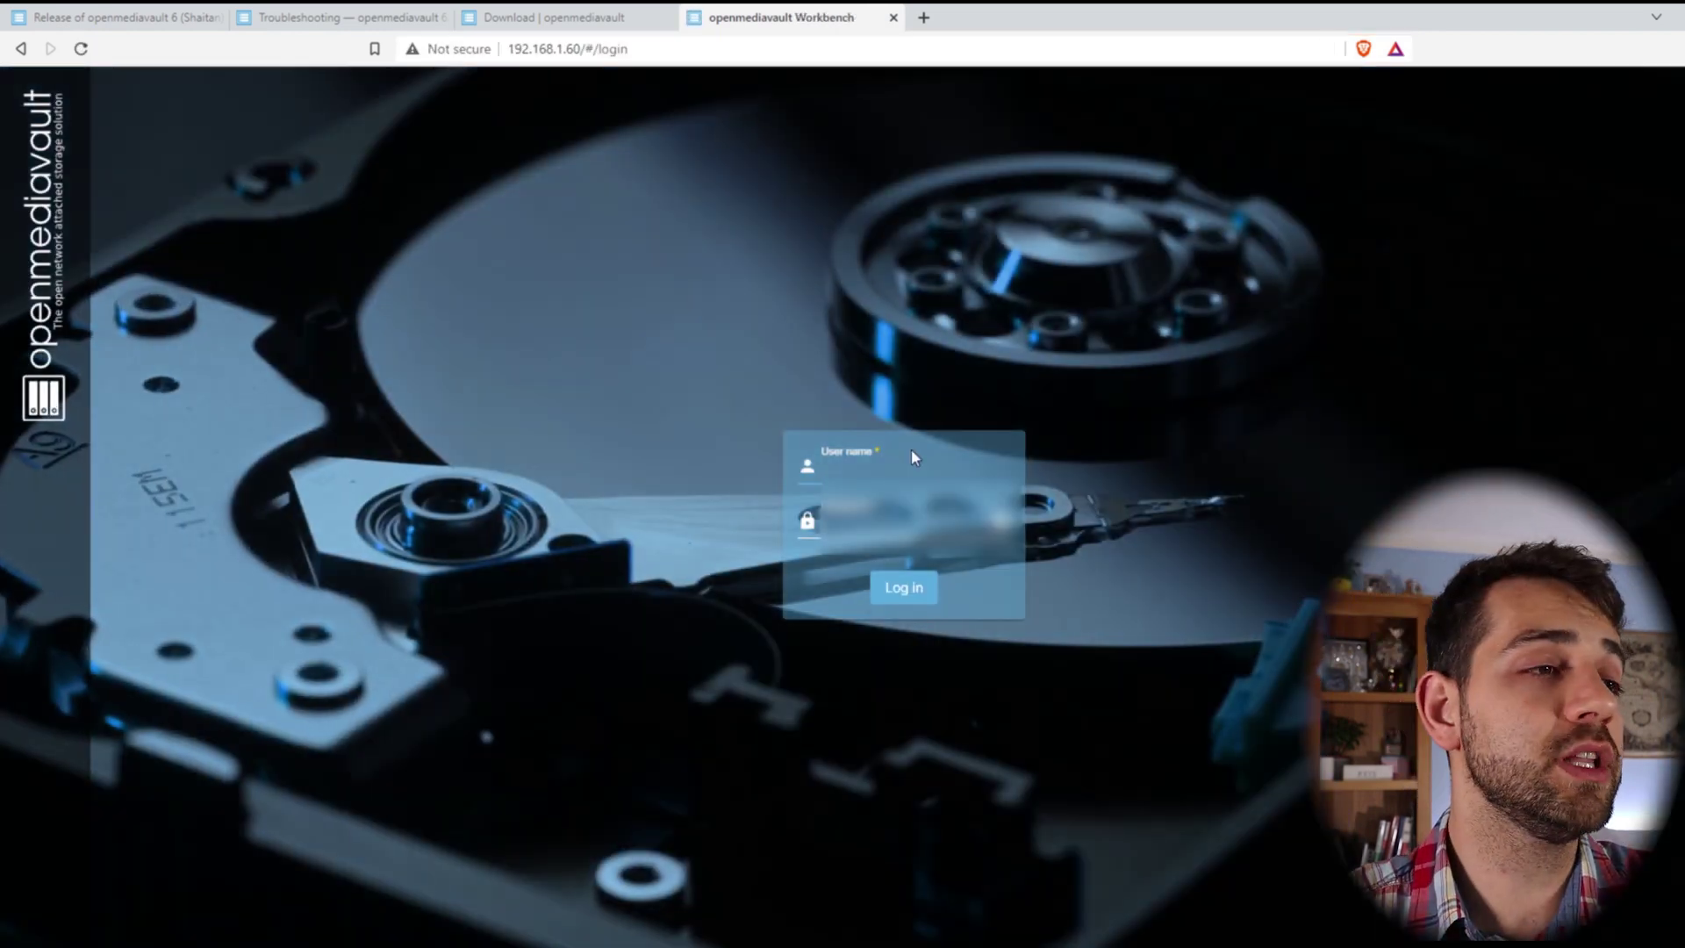
- Log in as admin, correcting the mistyped account password before submitting
click(907, 465)
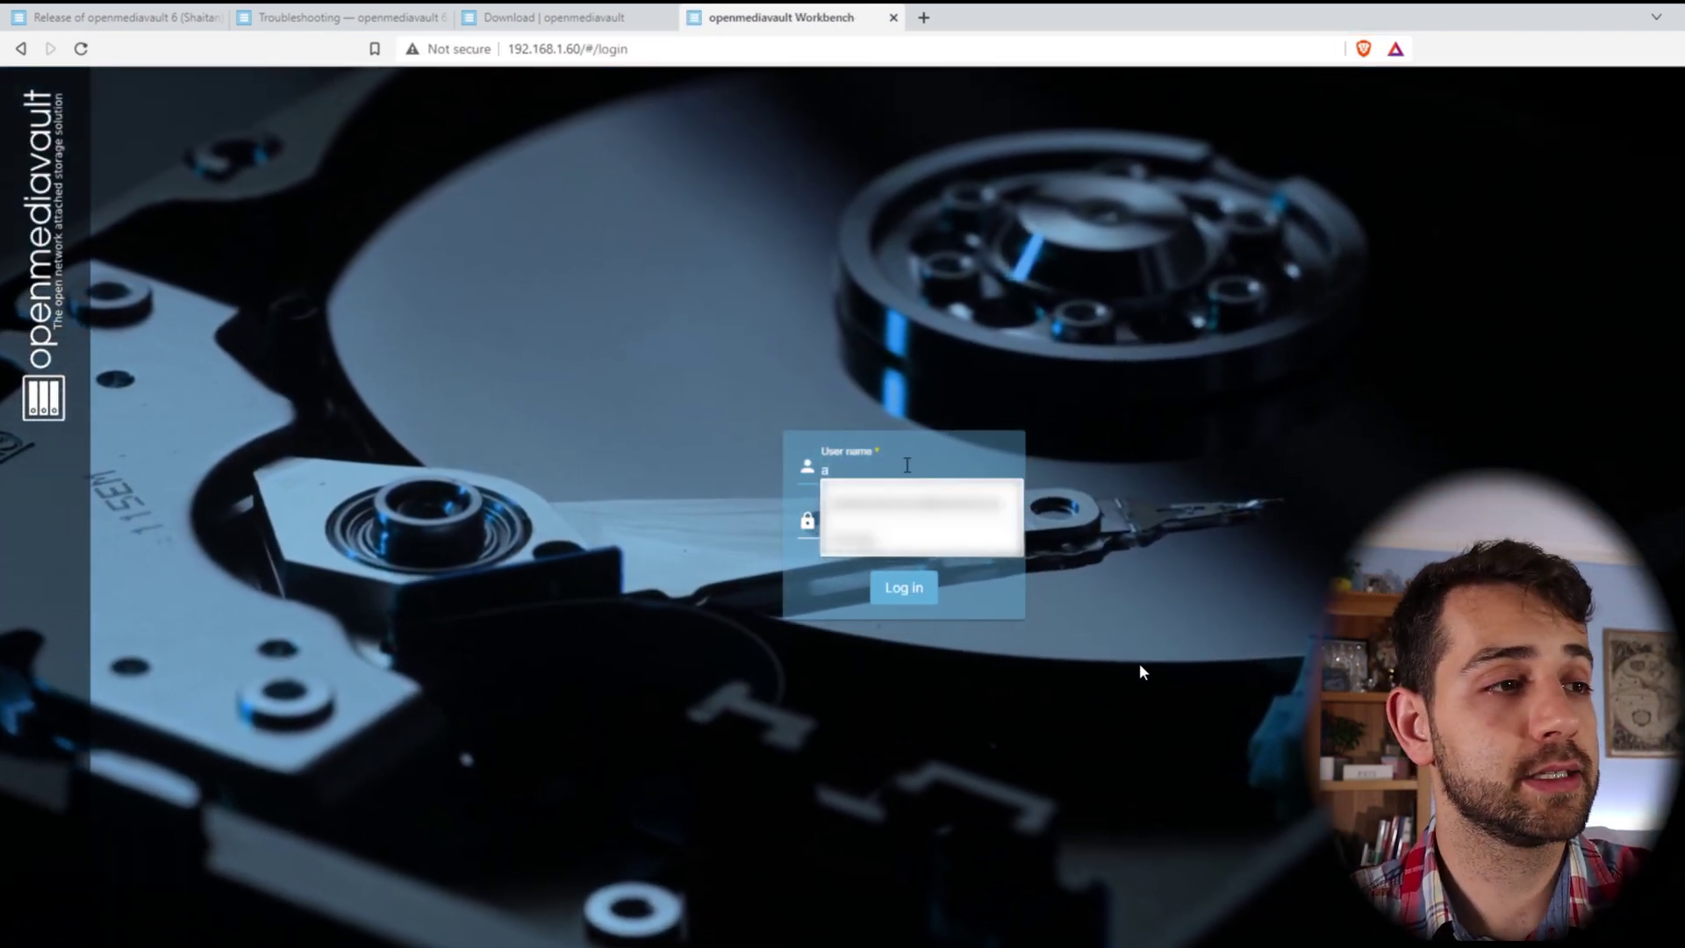
text(admin)
click(891, 520)
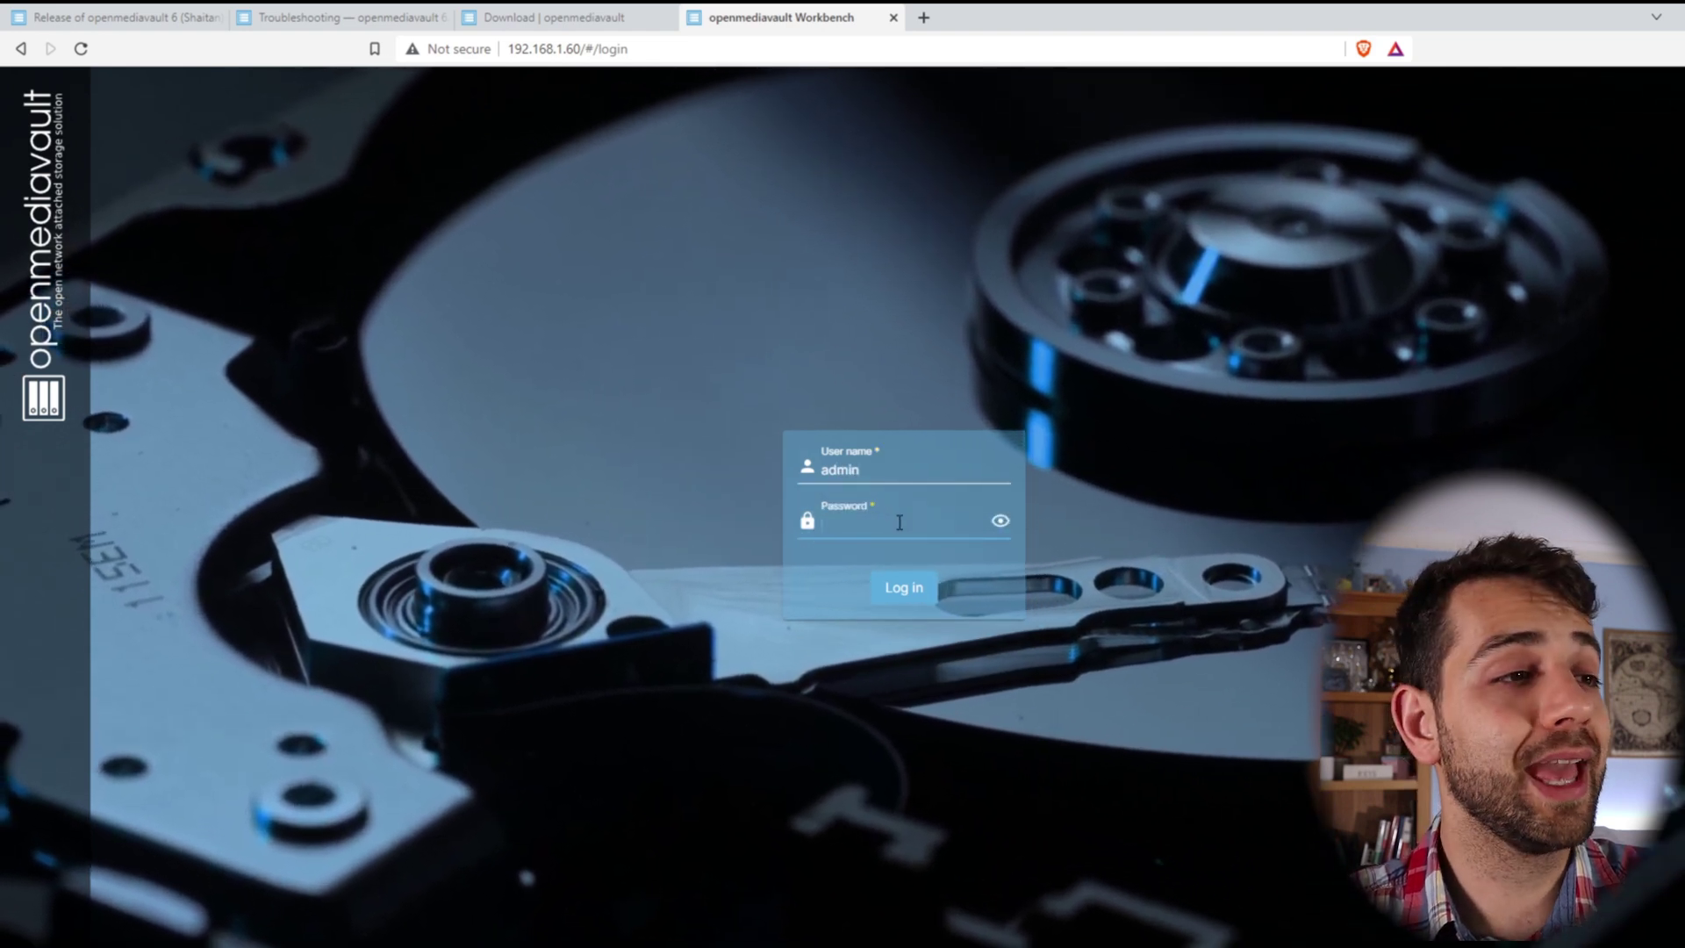
text(•••••••••••)
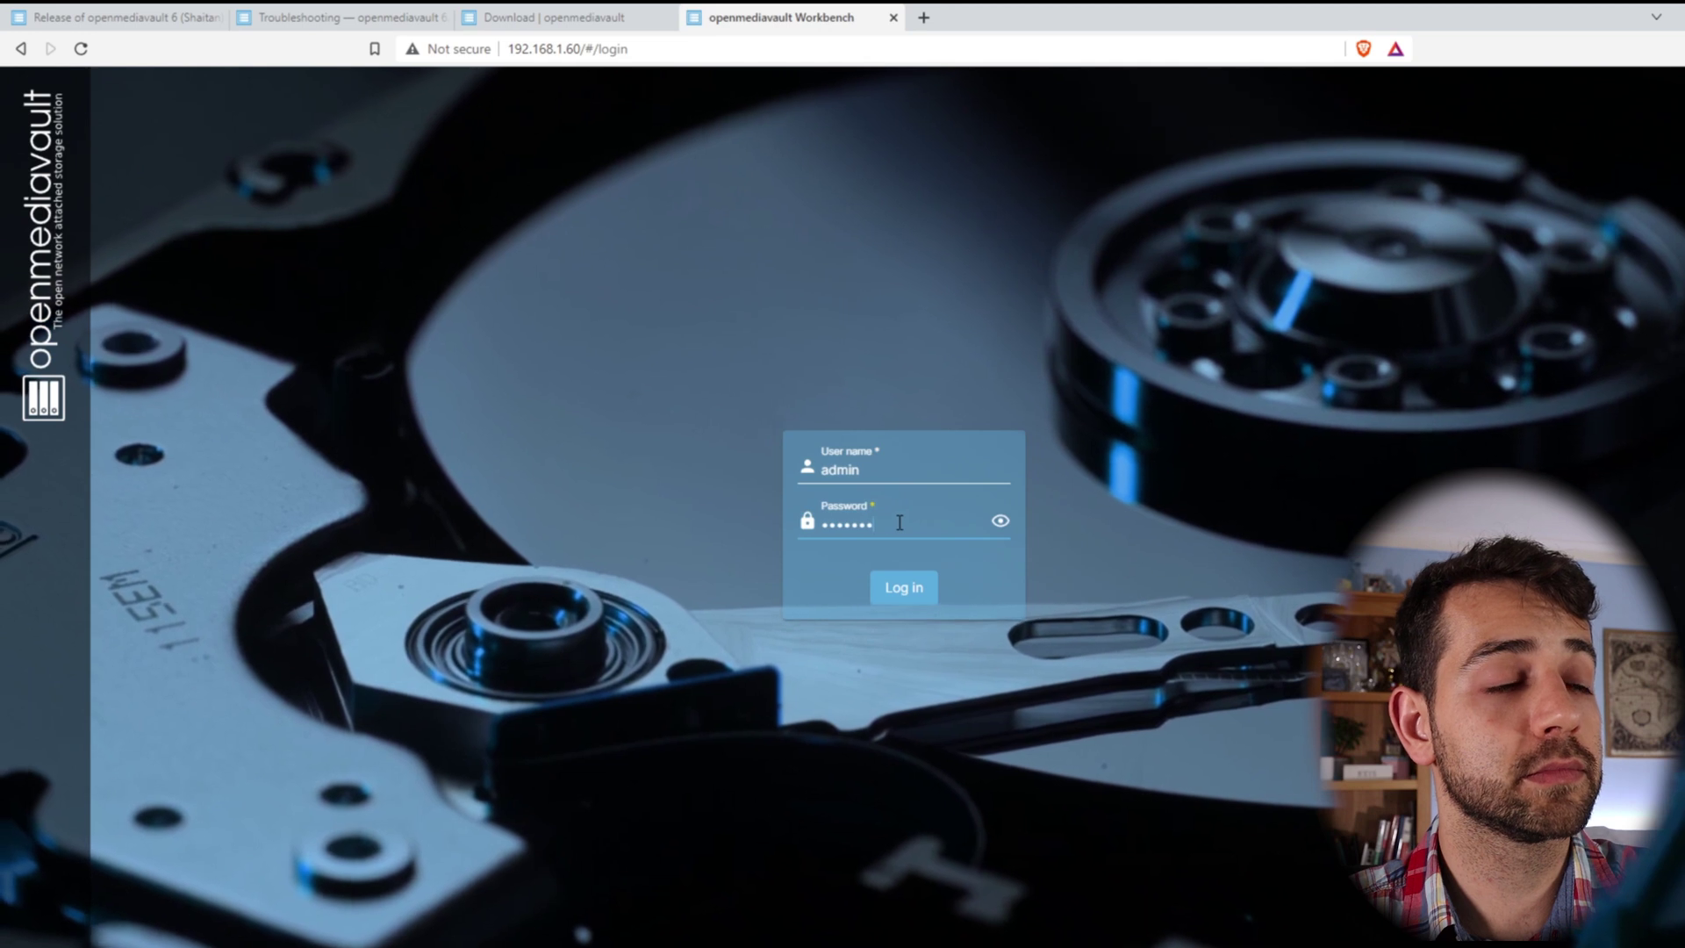
text(alt)
click(1001, 520)
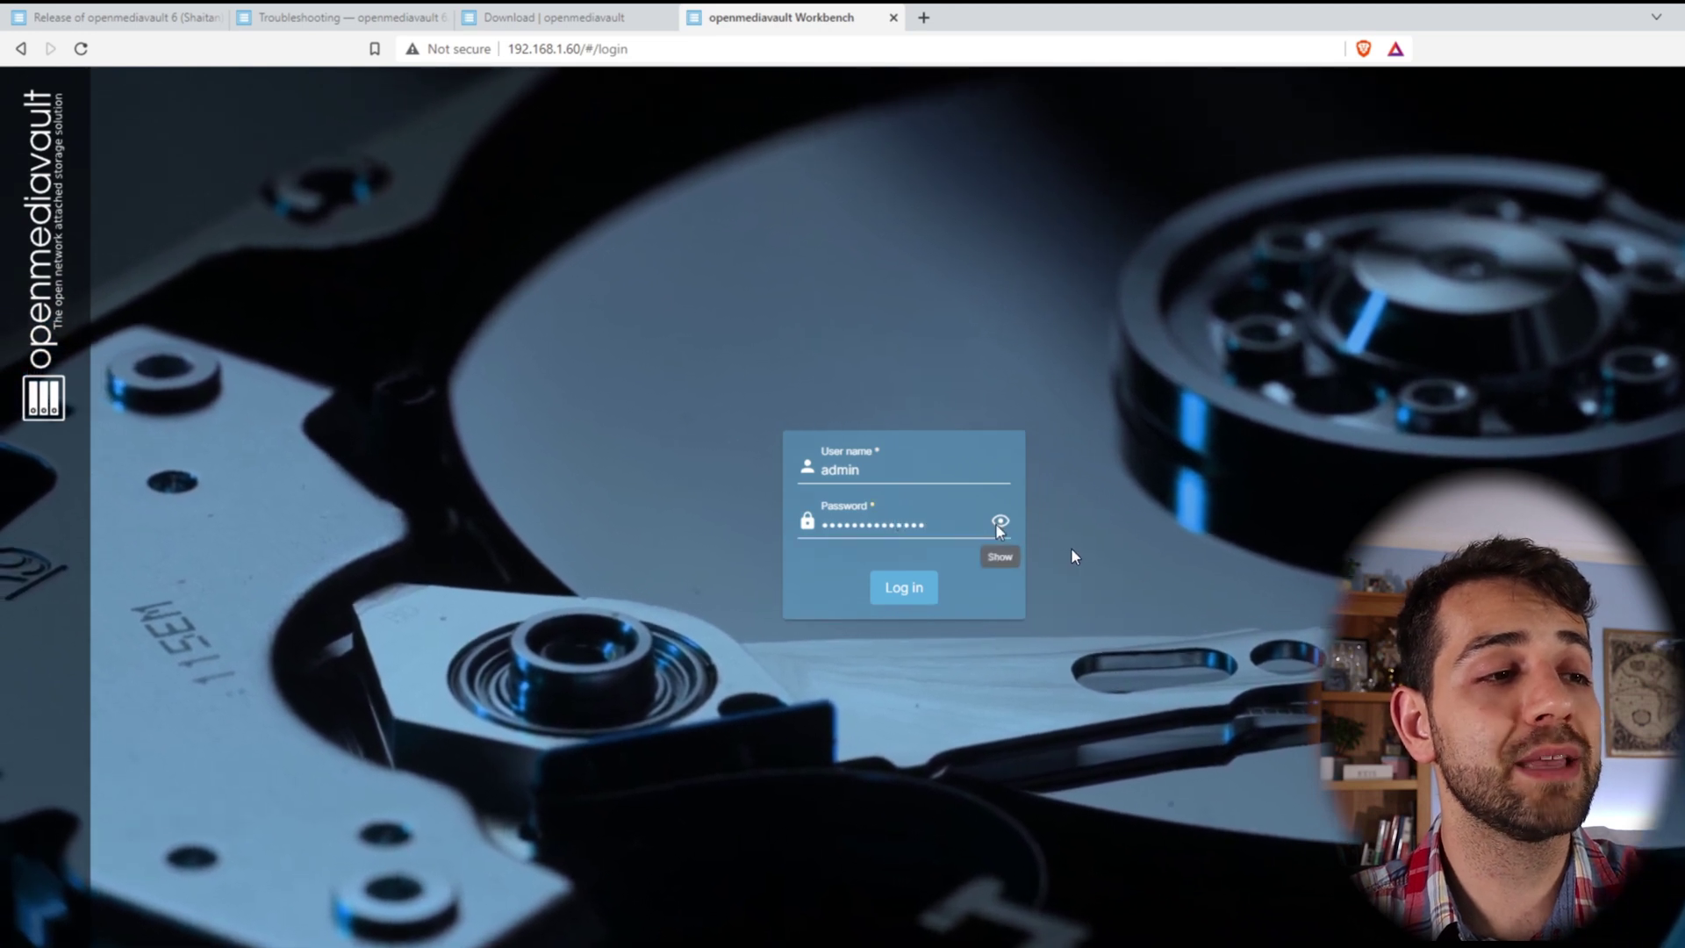
click(897, 539)
key(BackSpace)
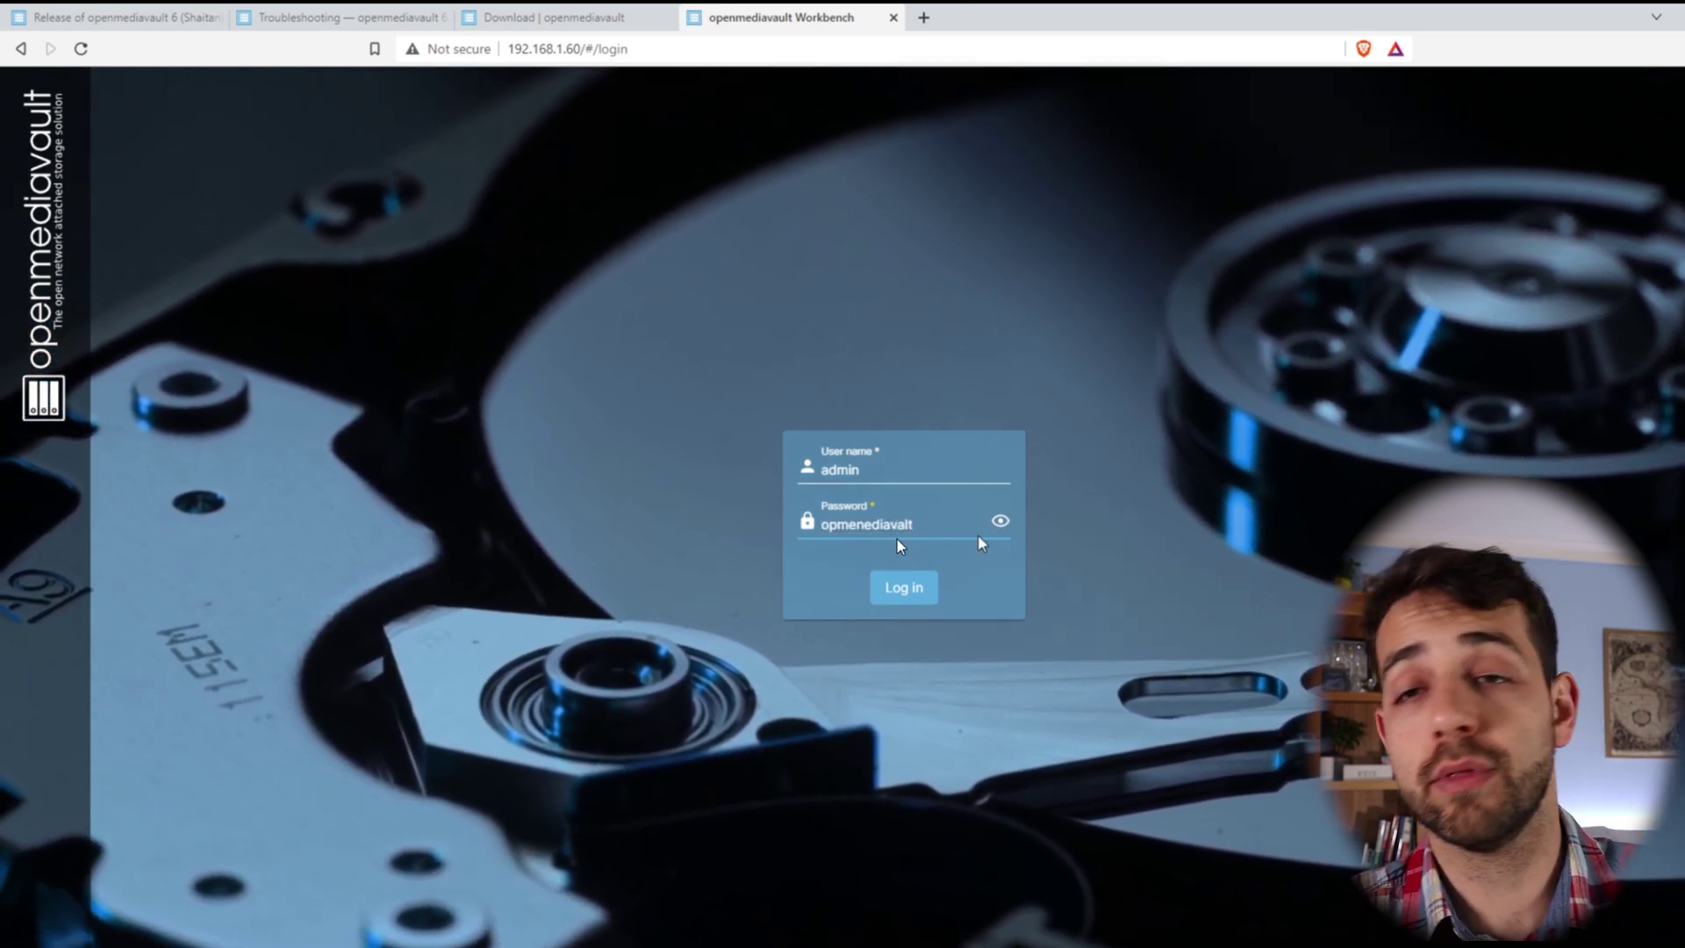
key(ctrl+a)
text(openmediavault)
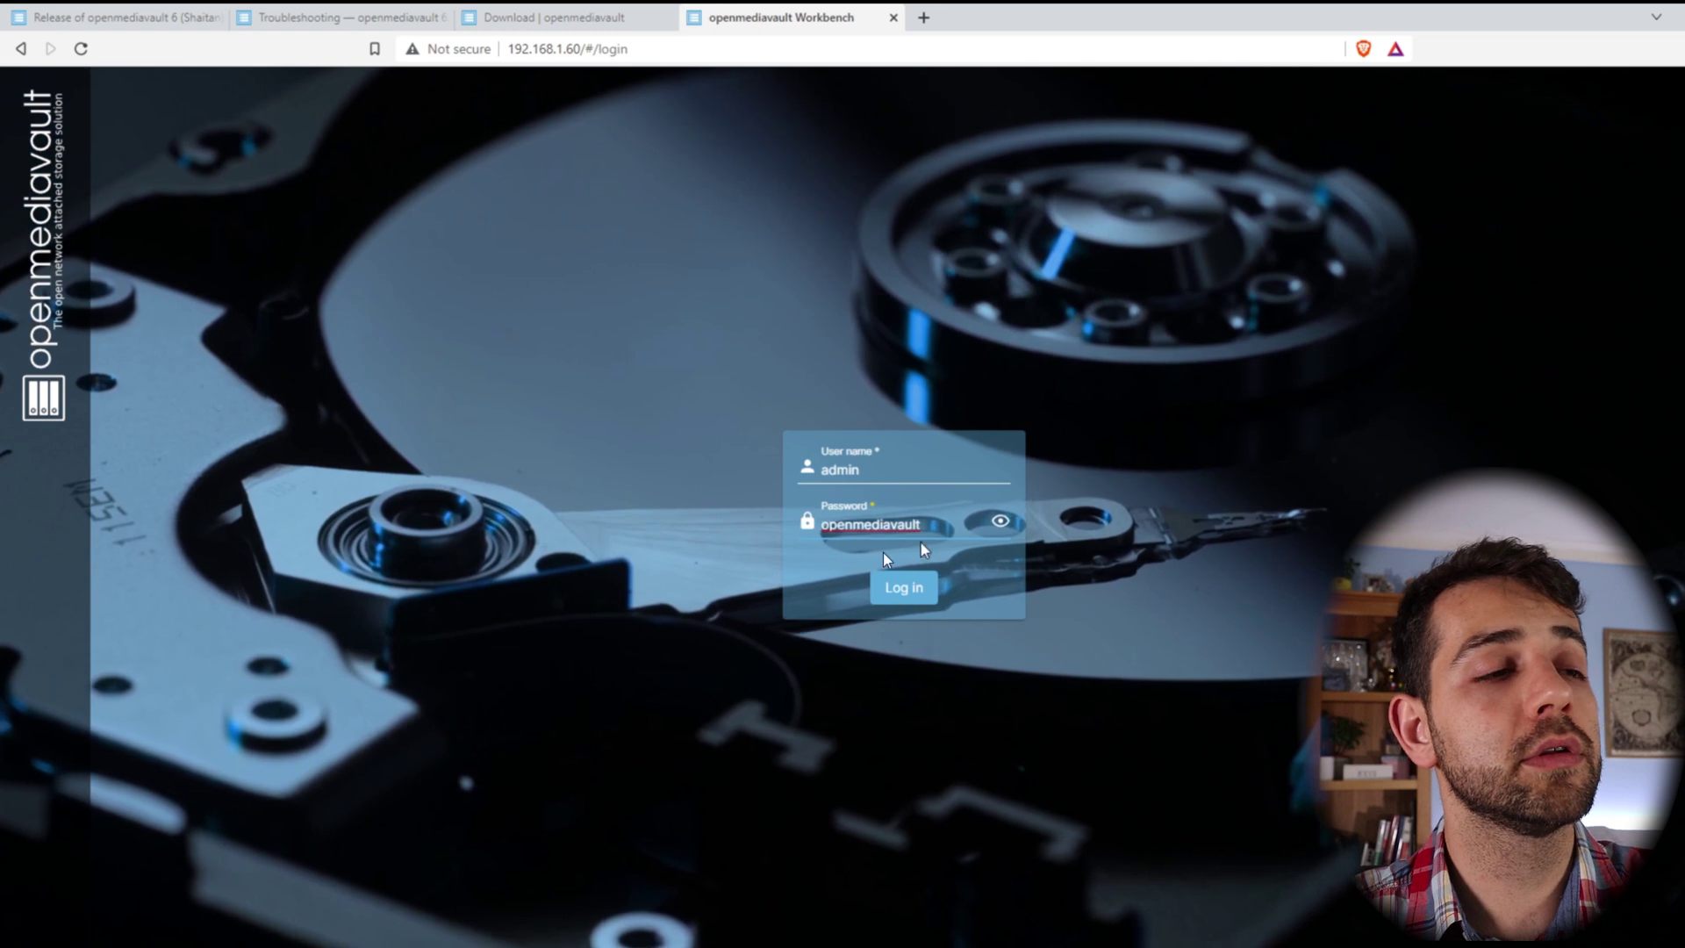
click(906, 589)
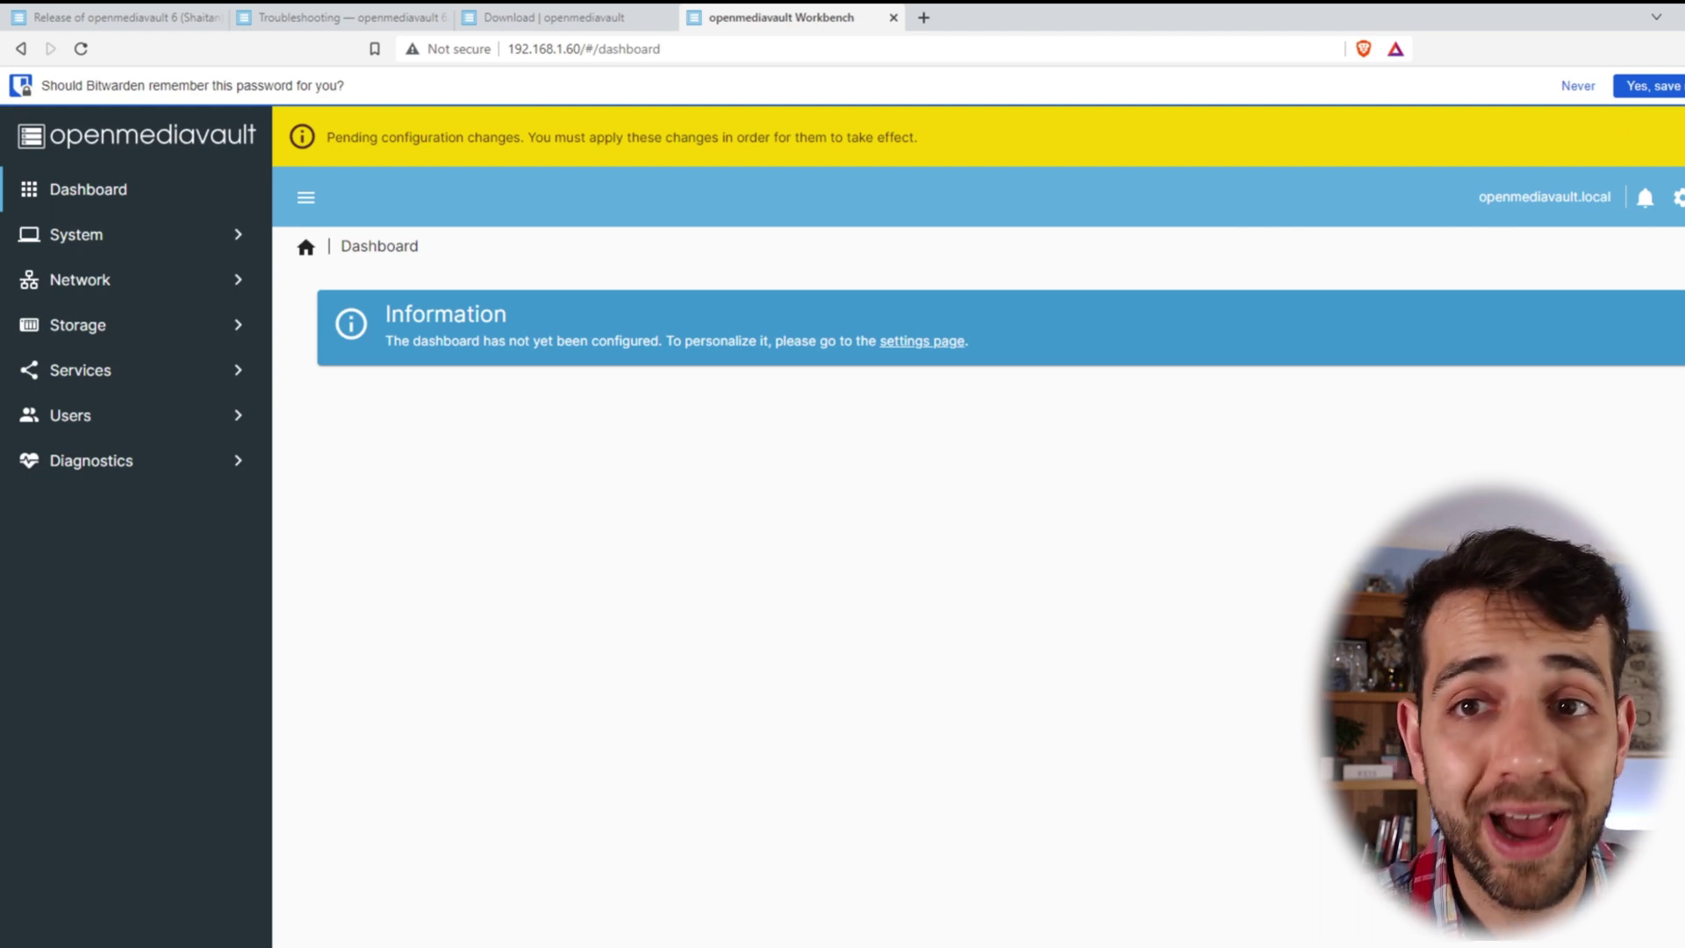
- Apply the pending configuration changes, ticking the confirmation and accepting
click(1677, 137)
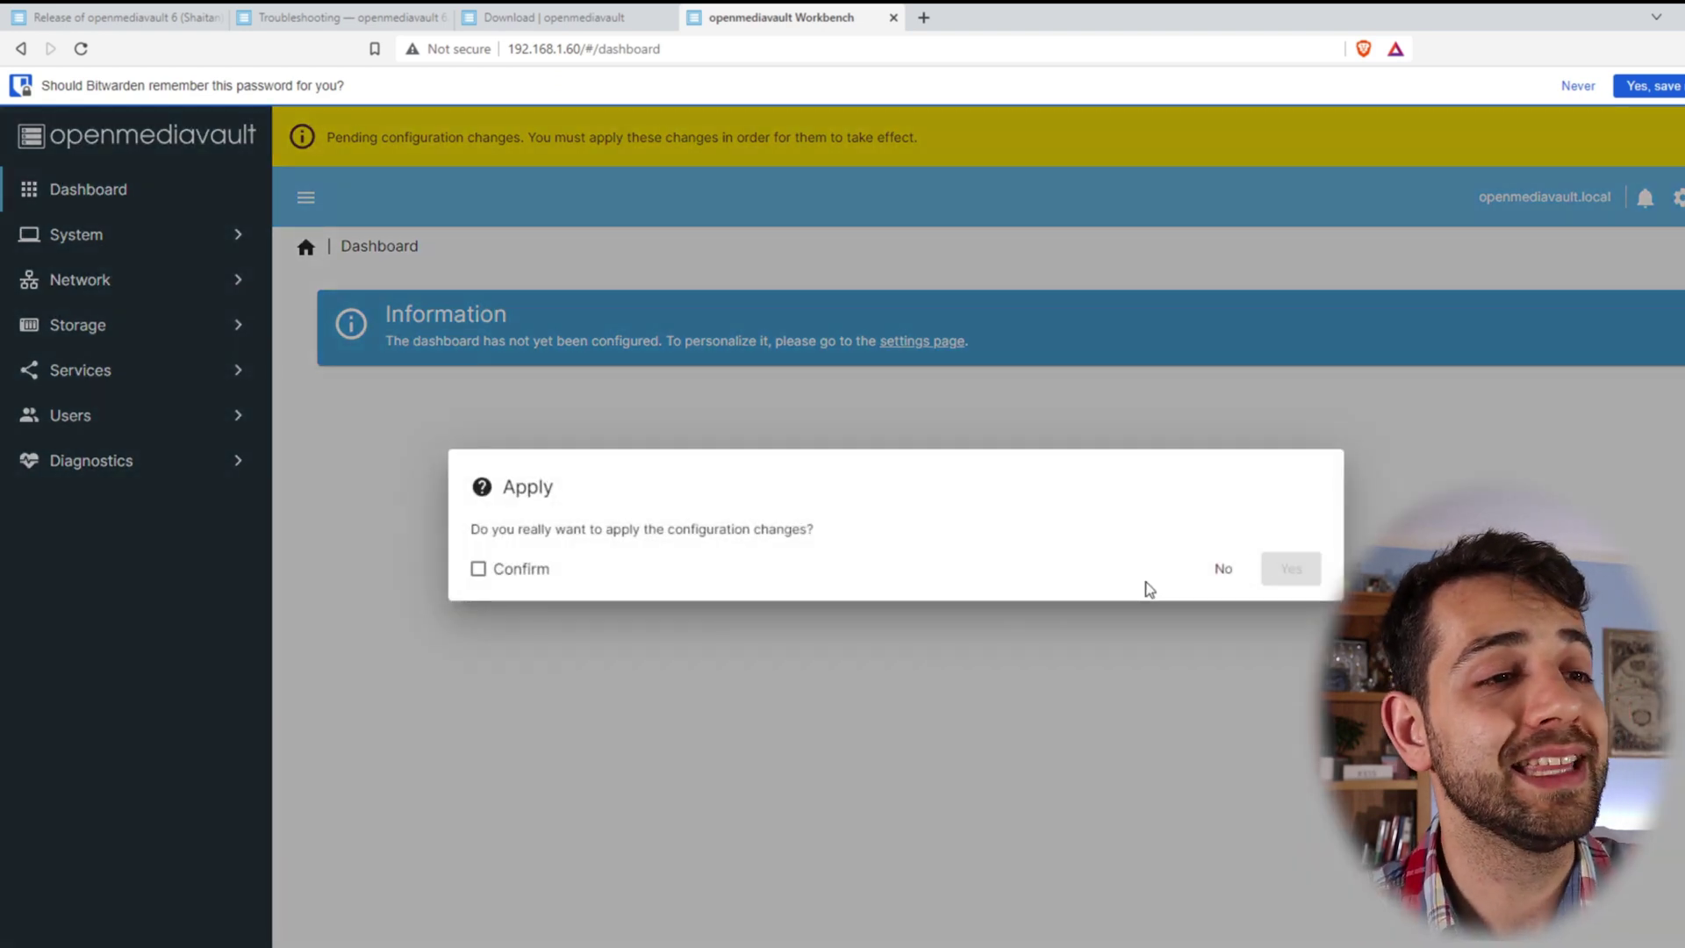
click(478, 570)
click(1291, 569)
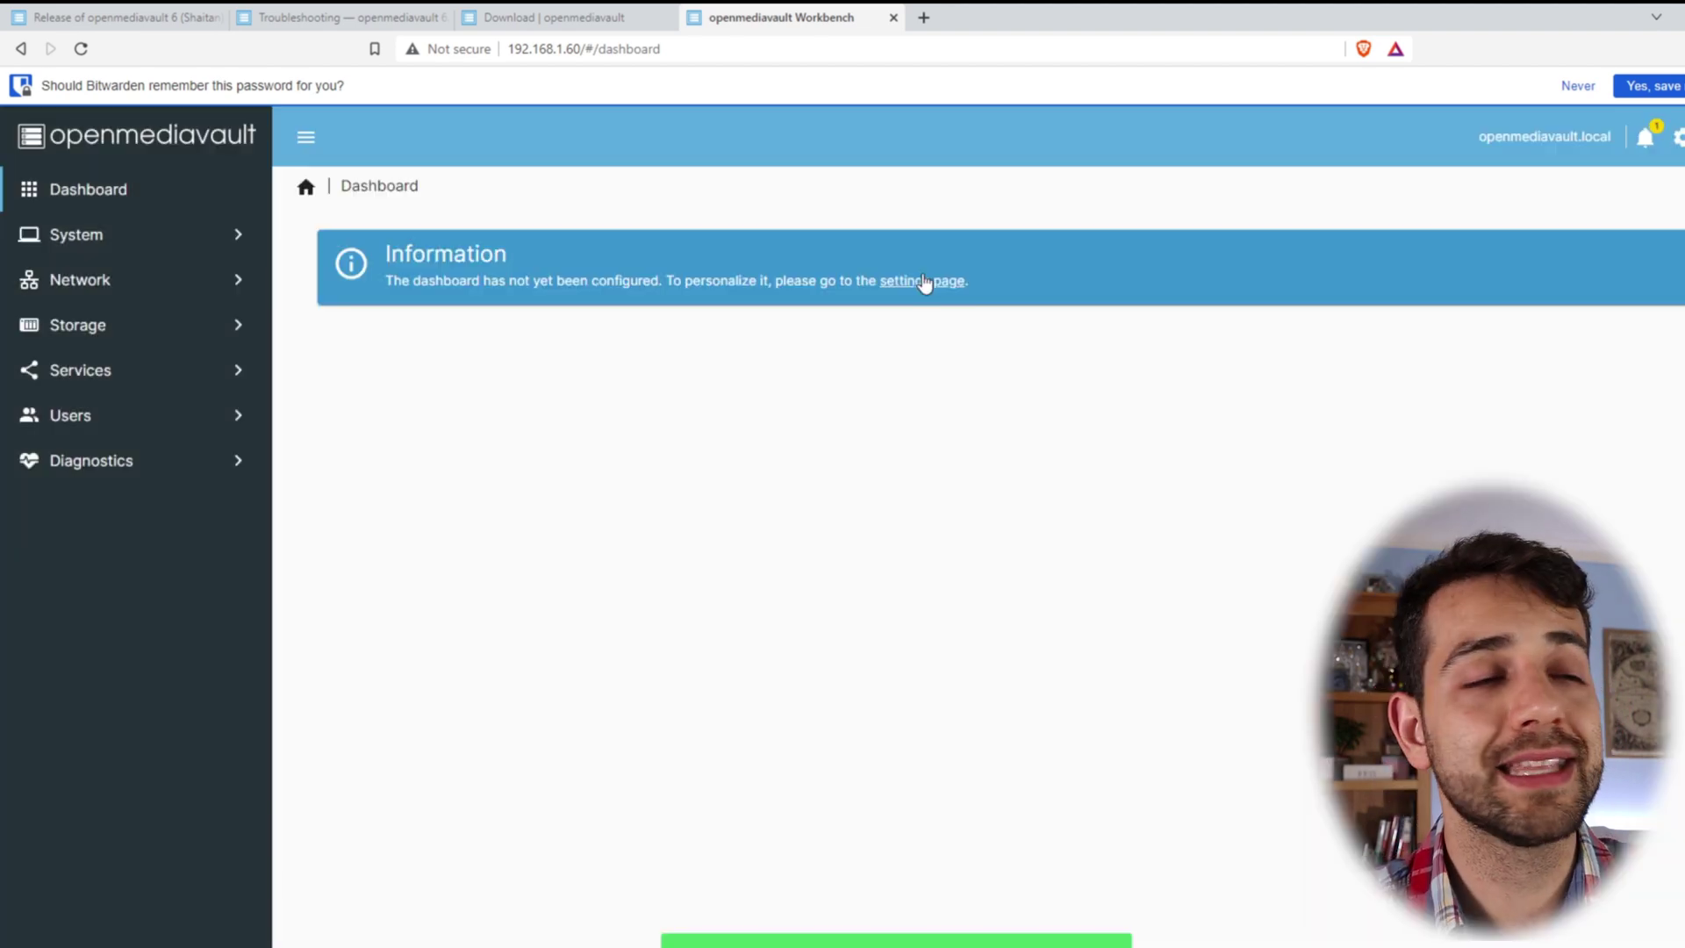
- Enable all twelve widgets, CPU through System Information, in dashboard settings and save
click(906, 279)
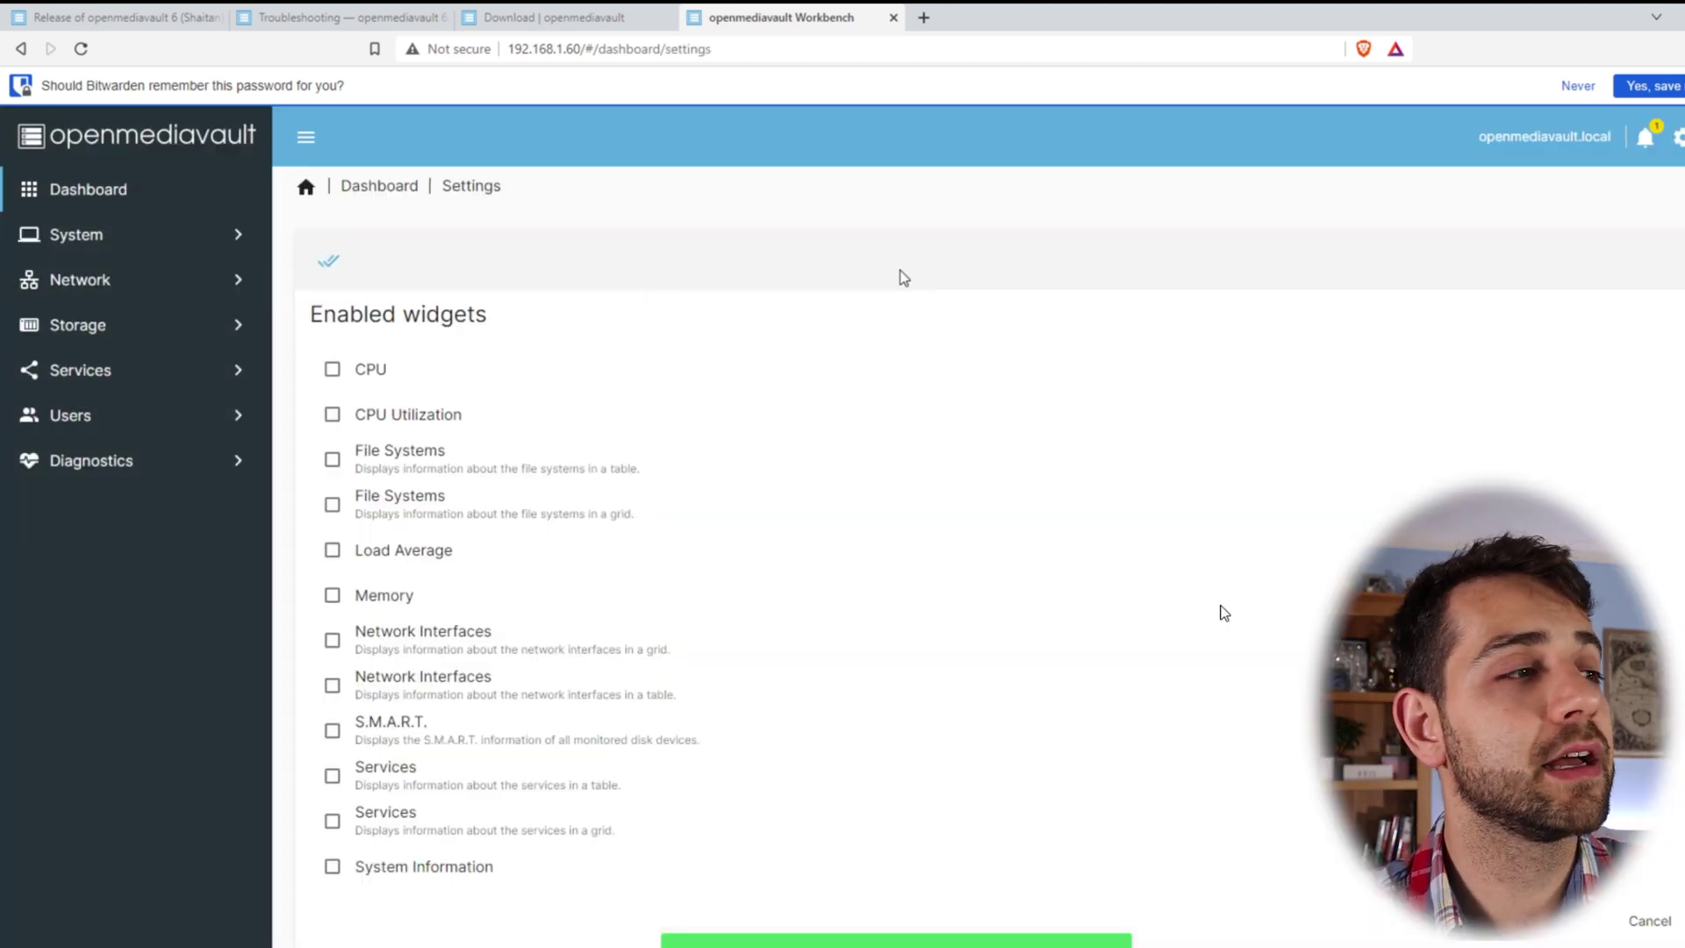
click(332, 369)
click(332, 414)
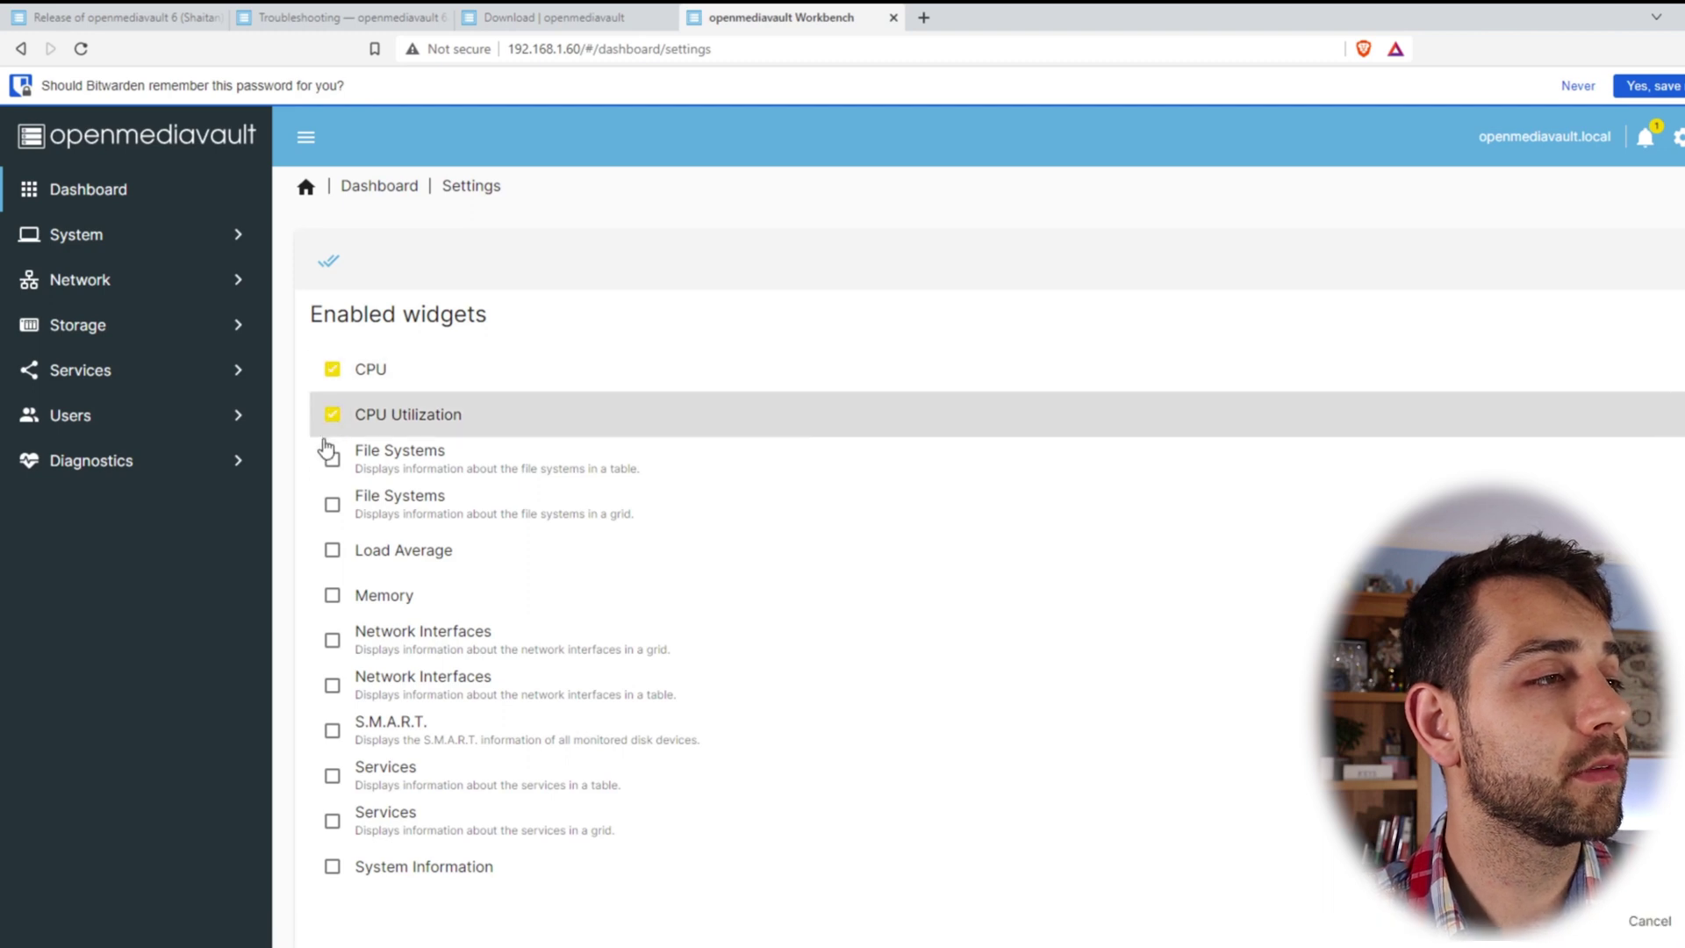
click(332, 459)
click(332, 505)
click(332, 550)
click(332, 625)
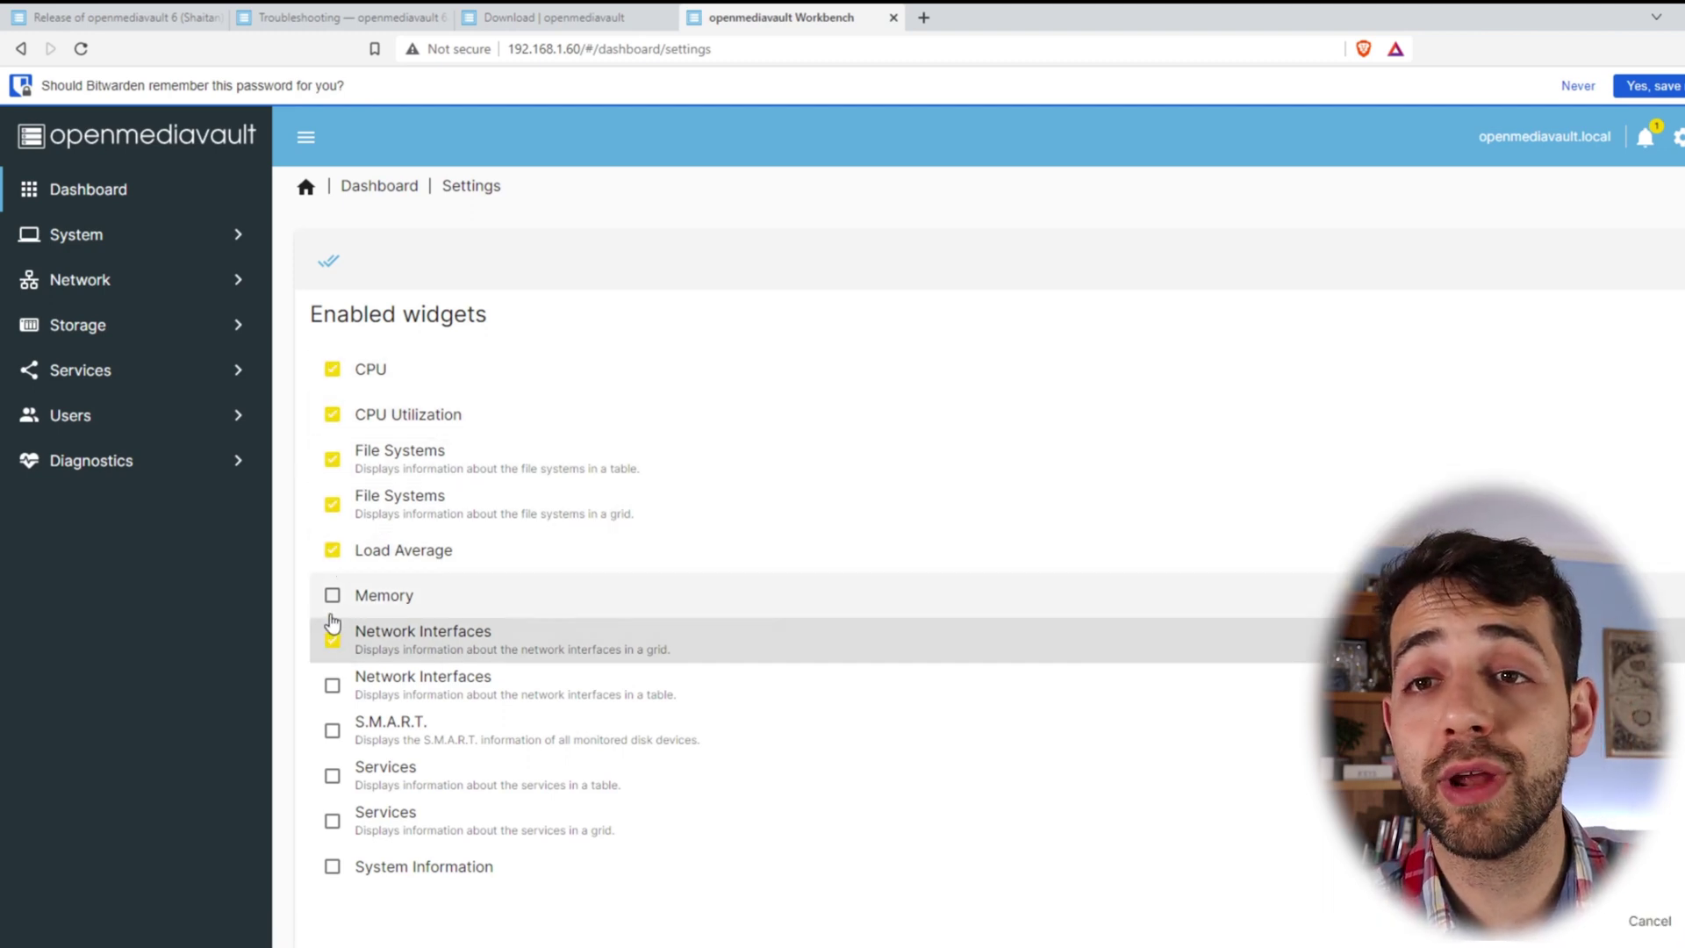
click(332, 595)
click(332, 685)
click(332, 730)
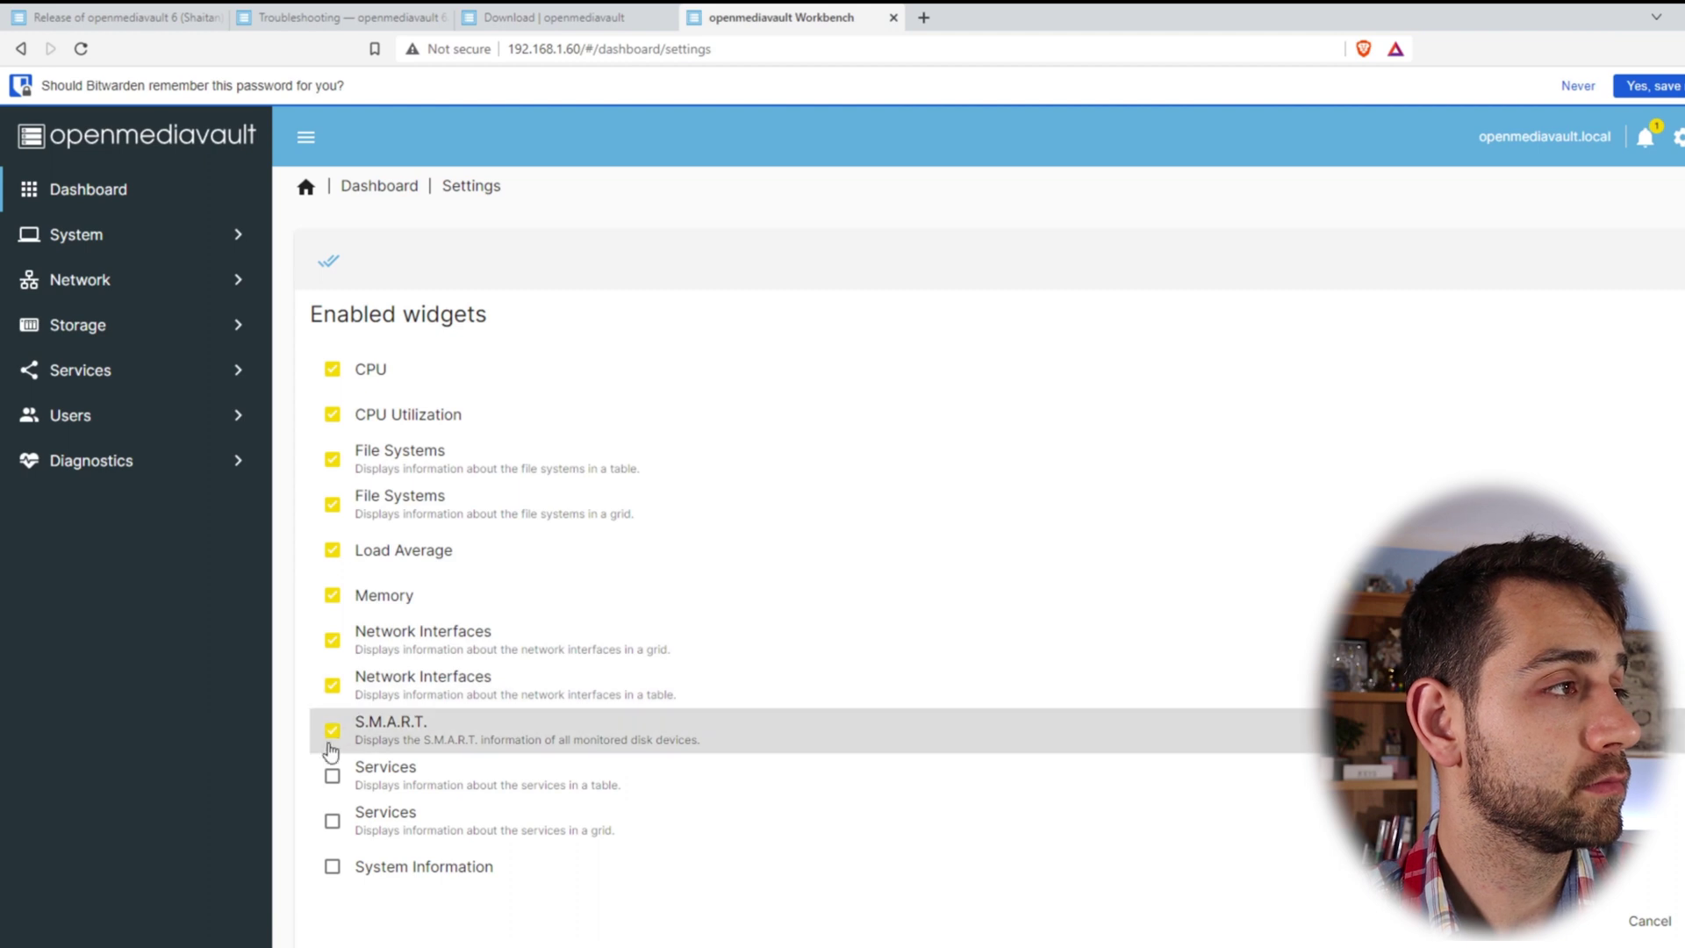
click(332, 776)
click(331, 820)
click(332, 867)
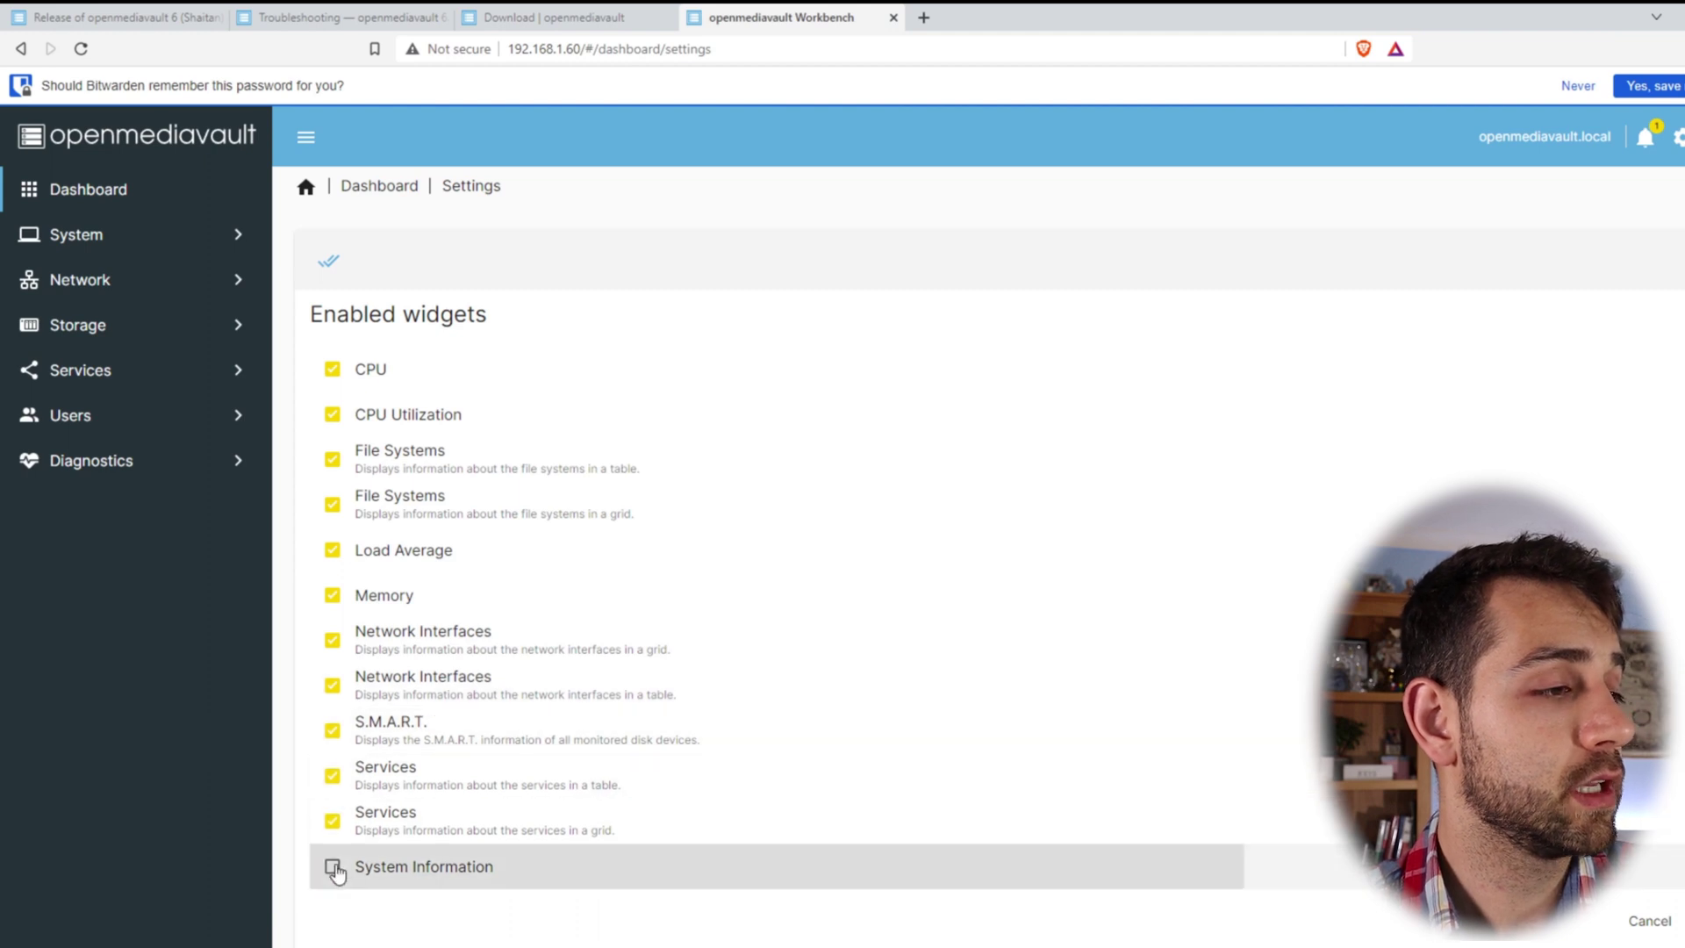
click(1657, 922)
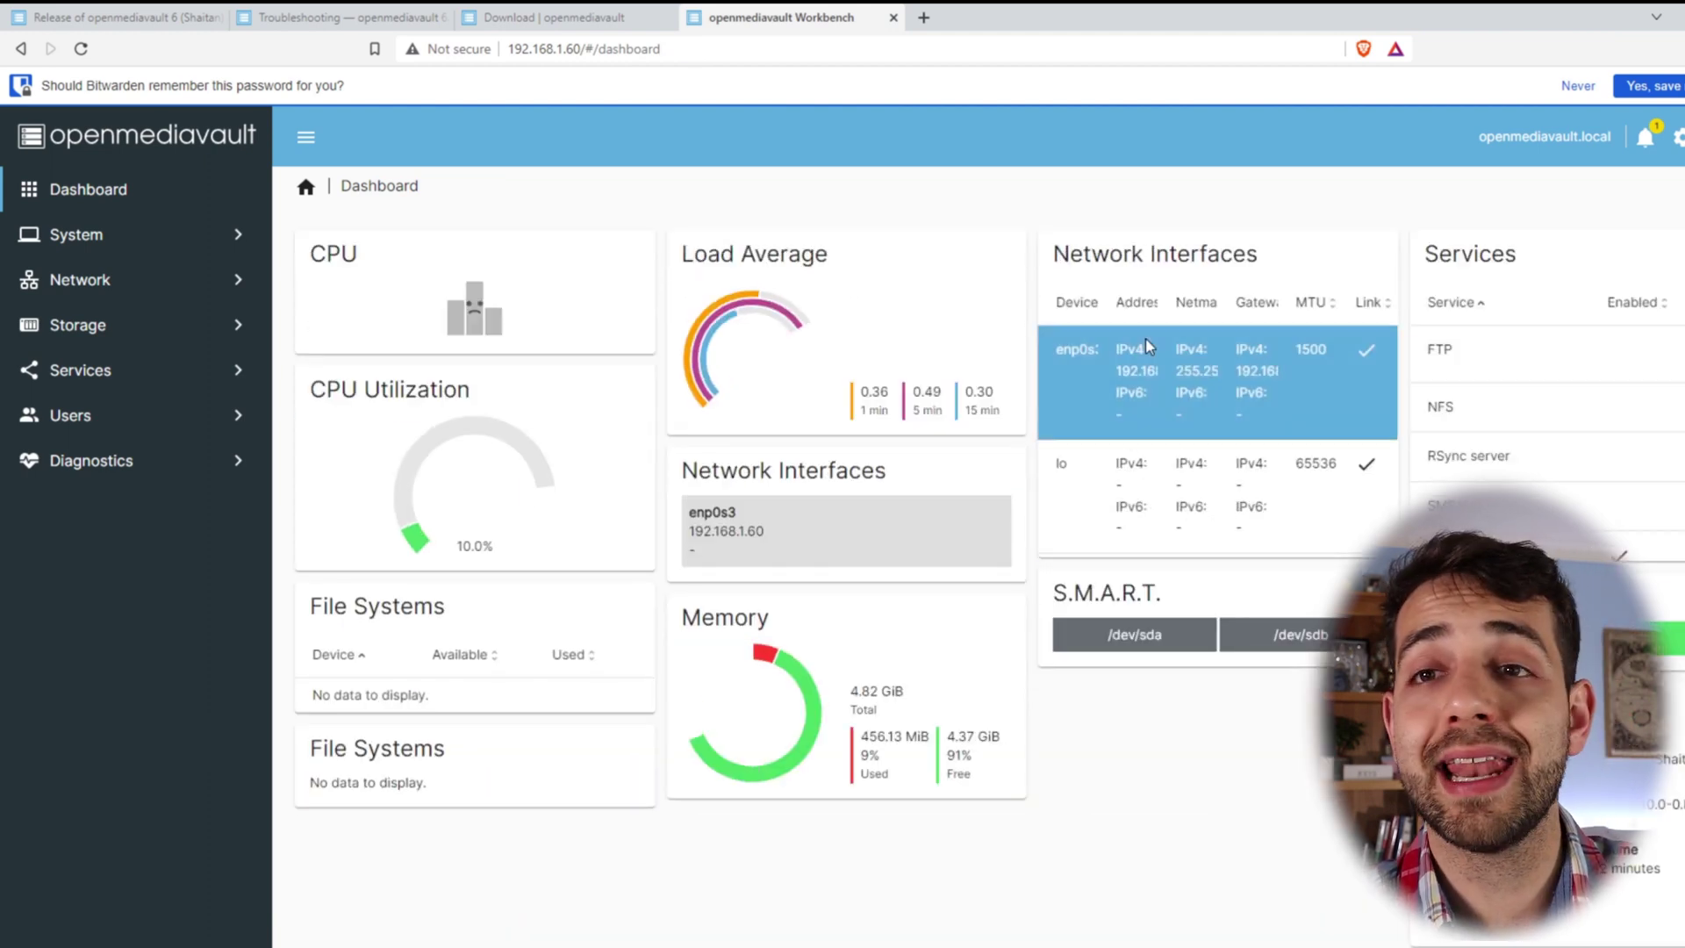